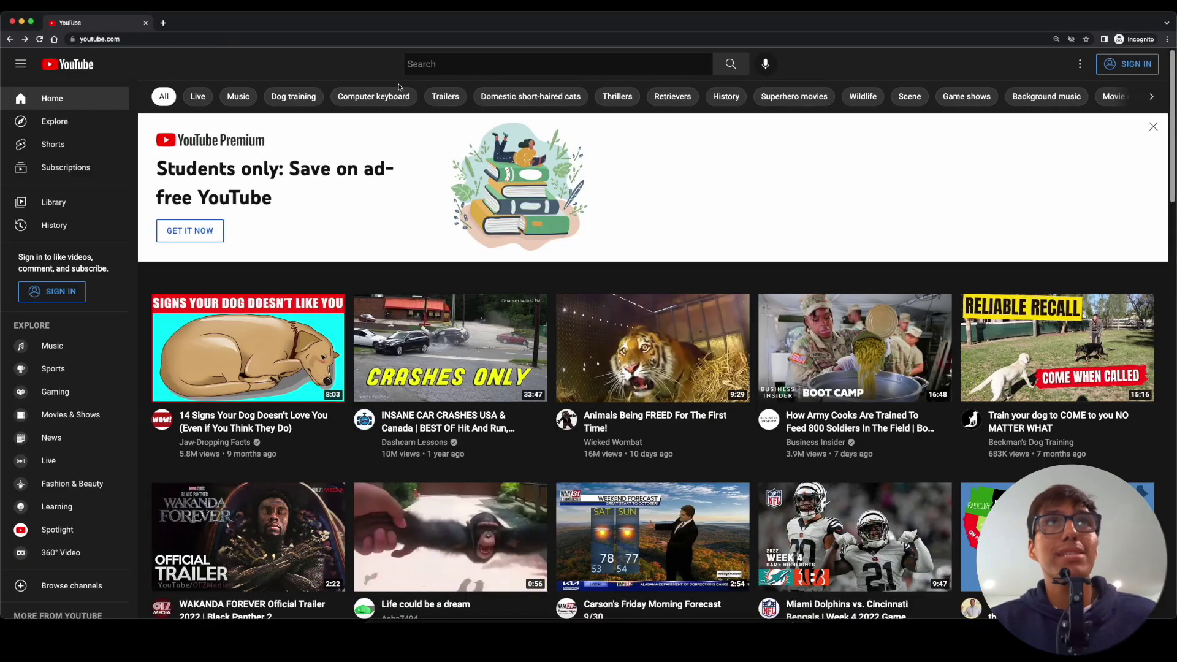
Search YouTube for 'reasons why to get a dog' and open the Top 5 Reasons You Should Get A Dog video
left_click(466, 67)
type("reasons")
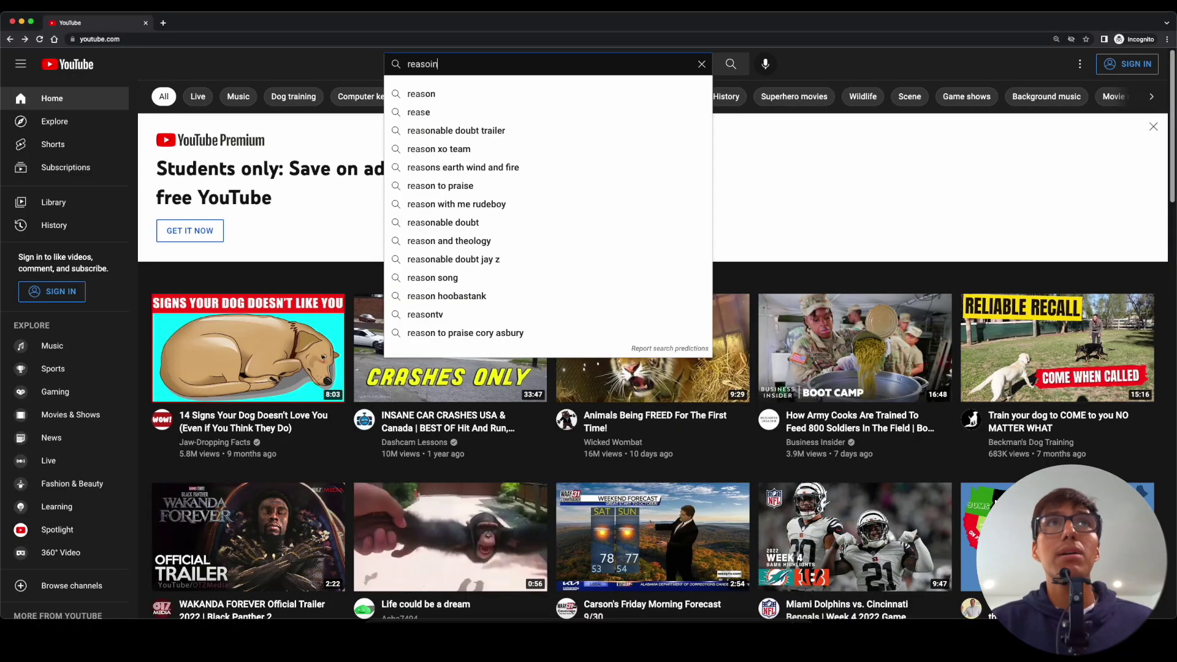
key("BackSpace")
key("BackSpace")
key("BackSpace")
key("BackSpace")
key("BackSpace")
type("asons why to get a dog")
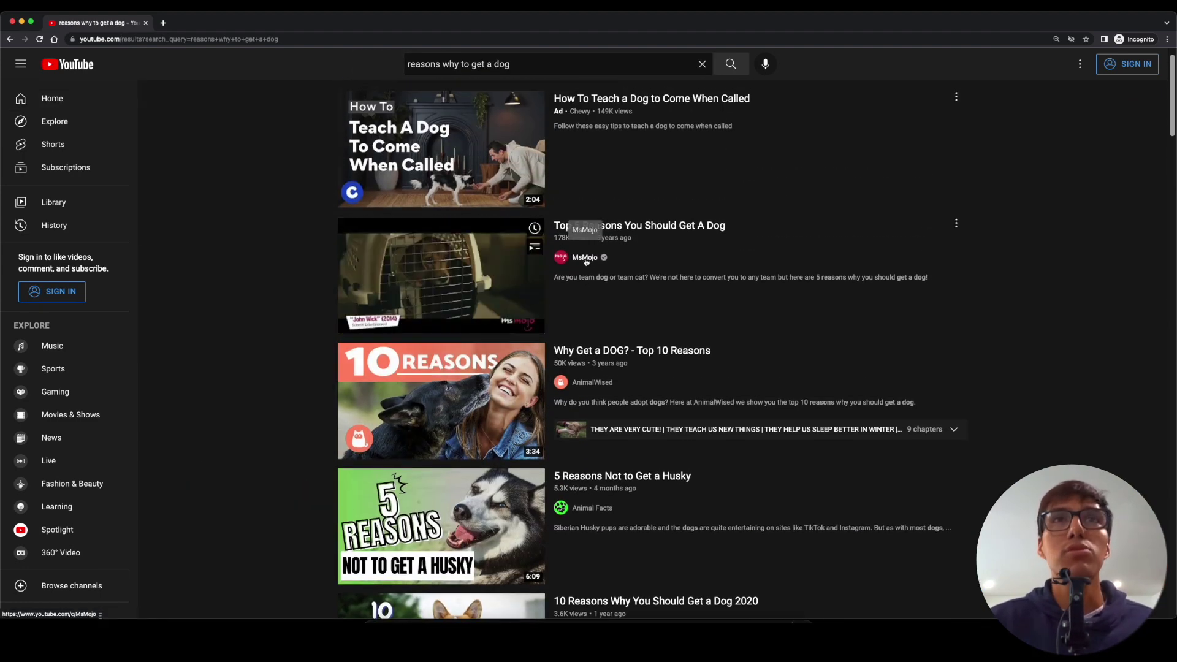
left_click(585, 226)
Show the video's transcript with timestamps hidden and select the whole transcript text
scroll(824, 483, "down", 2)
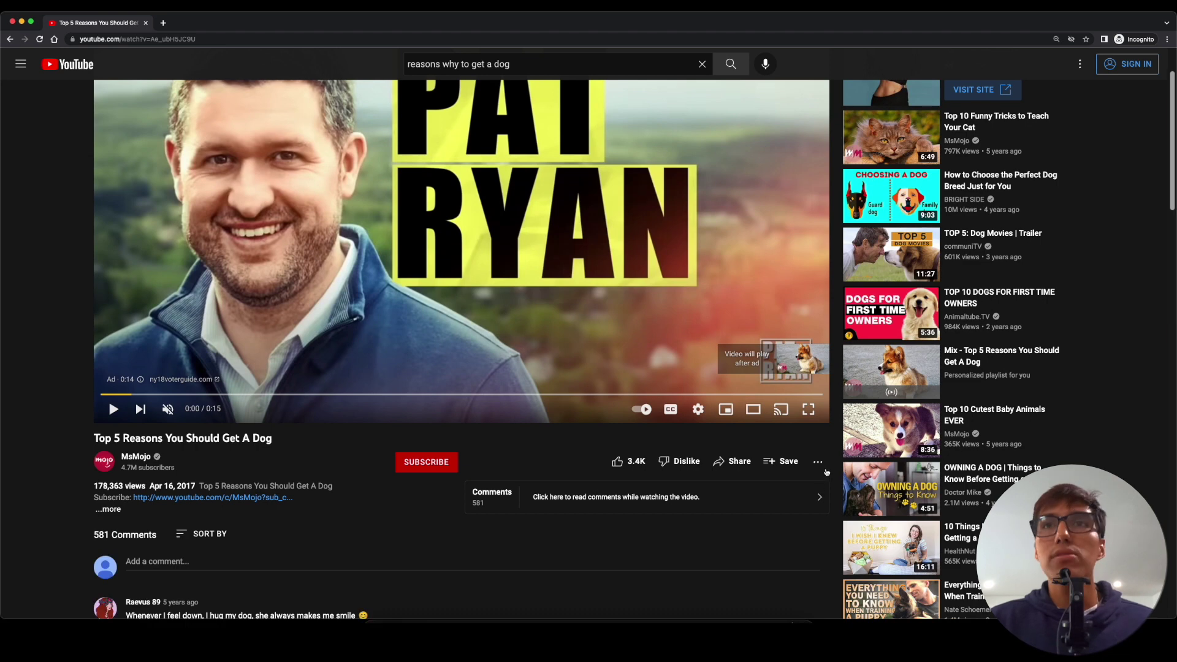
left_click(817, 462)
left_click(870, 508)
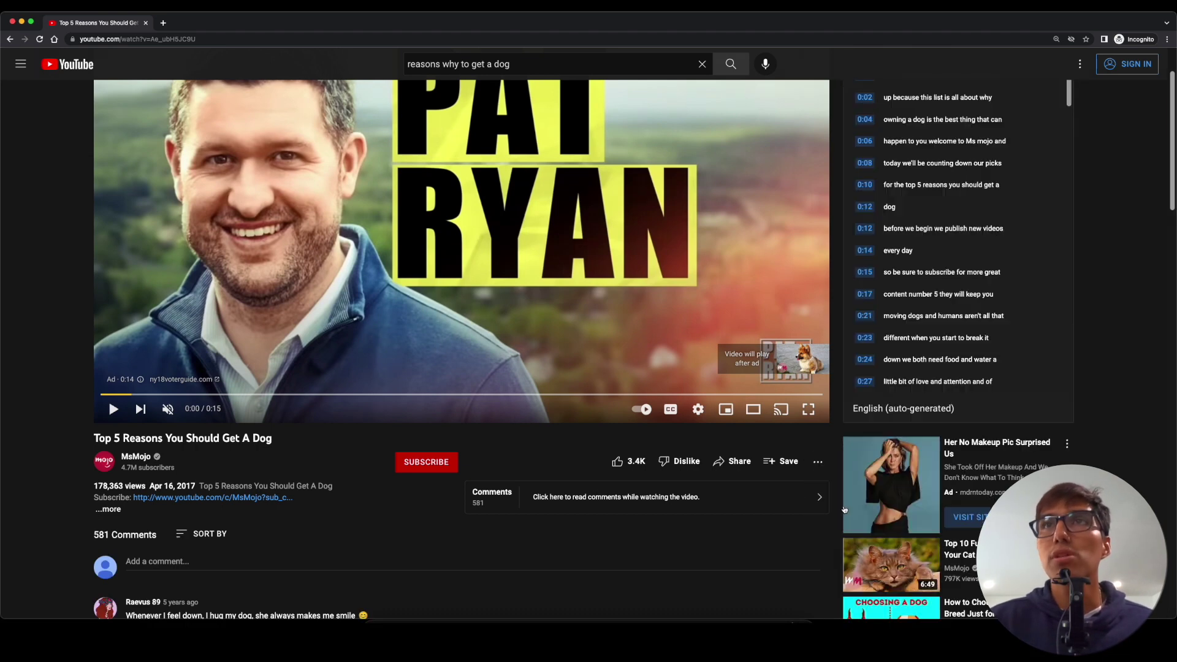
scroll(1053, 120, "up", 2)
left_click(1034, 109)
left_click(1066, 134)
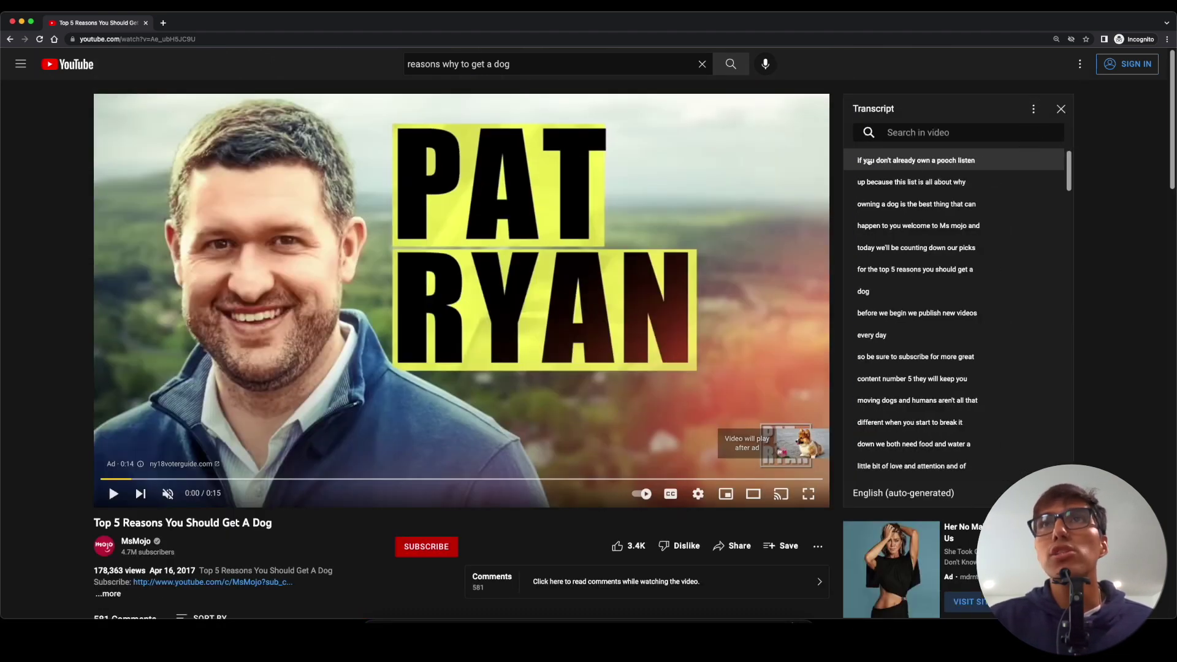
left_click_drag(858, 161, 942, 315)
key("super+c")
scroll(942, 340, "down", 15)
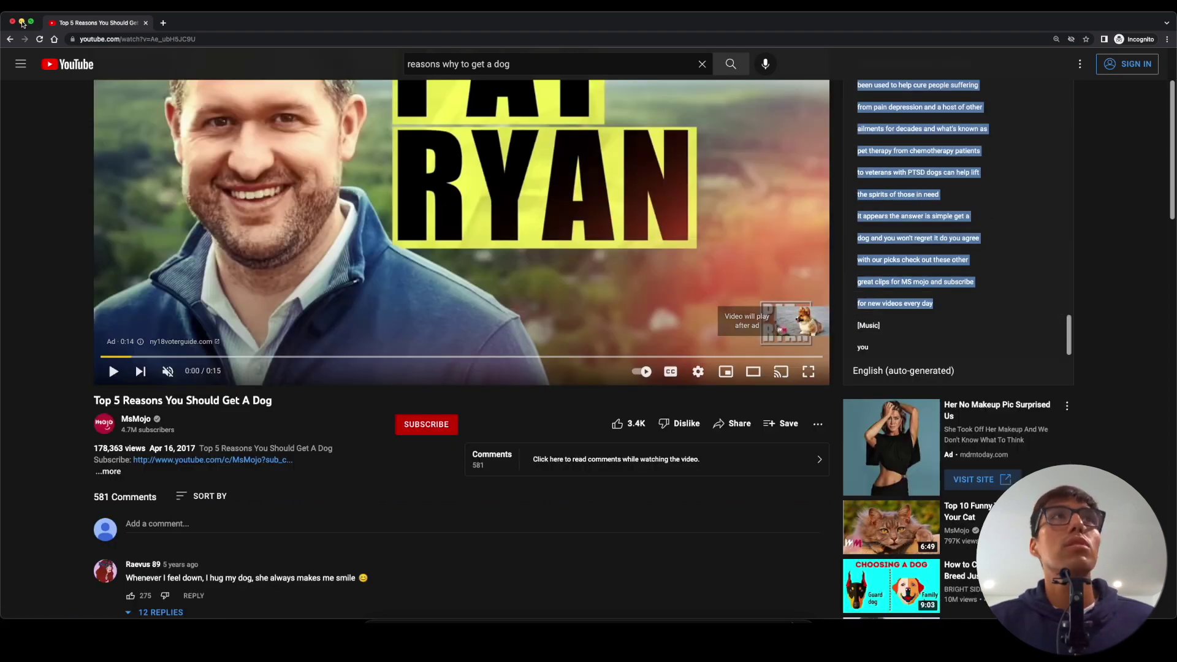
Paste the transcript into QuillBot's Paraphraser and rephrase it in Simple mode
left_click(21, 23)
key("super+v")
scroll(564, 463, "down", 5)
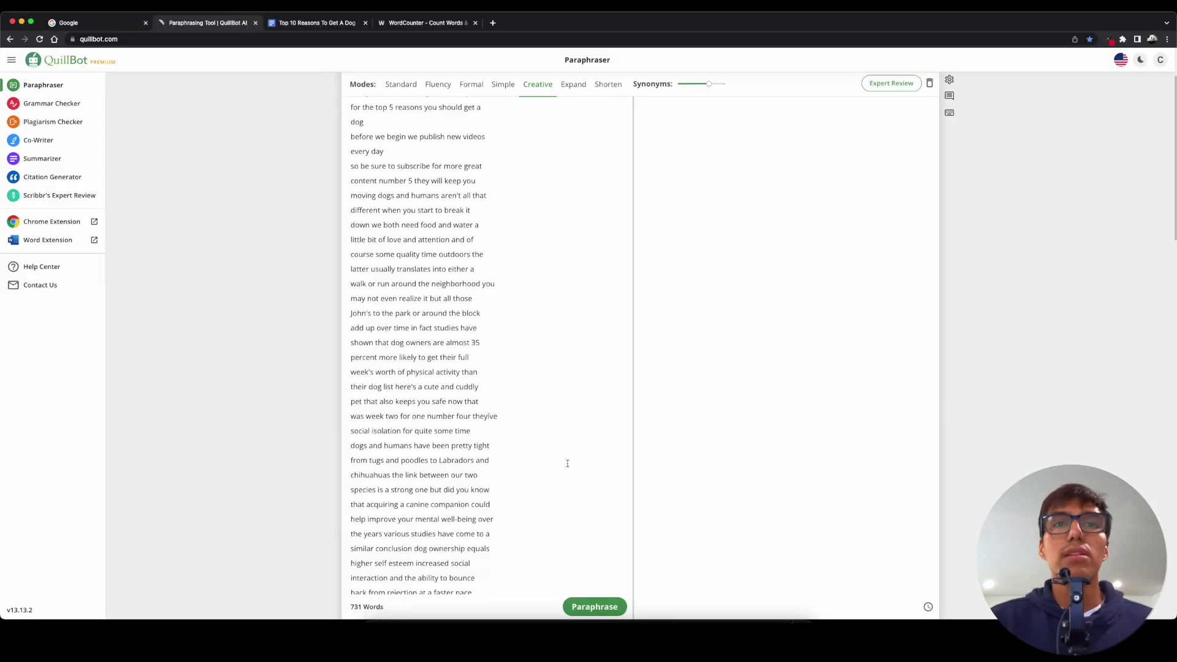
left_click(601, 610)
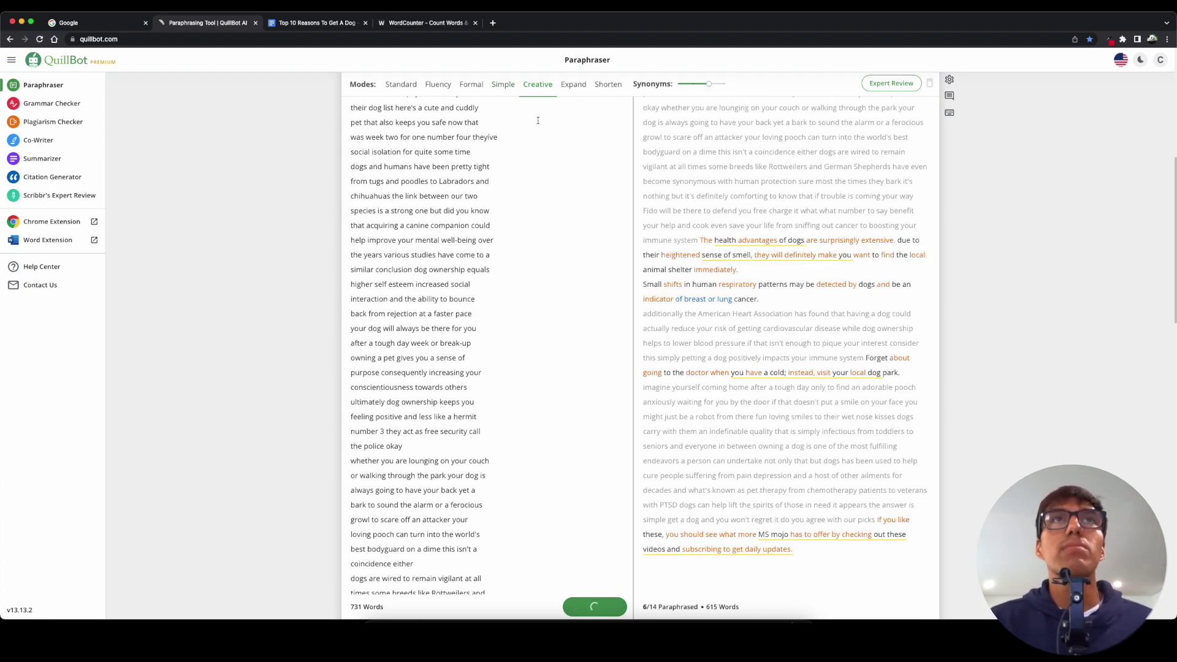
left_click(503, 85)
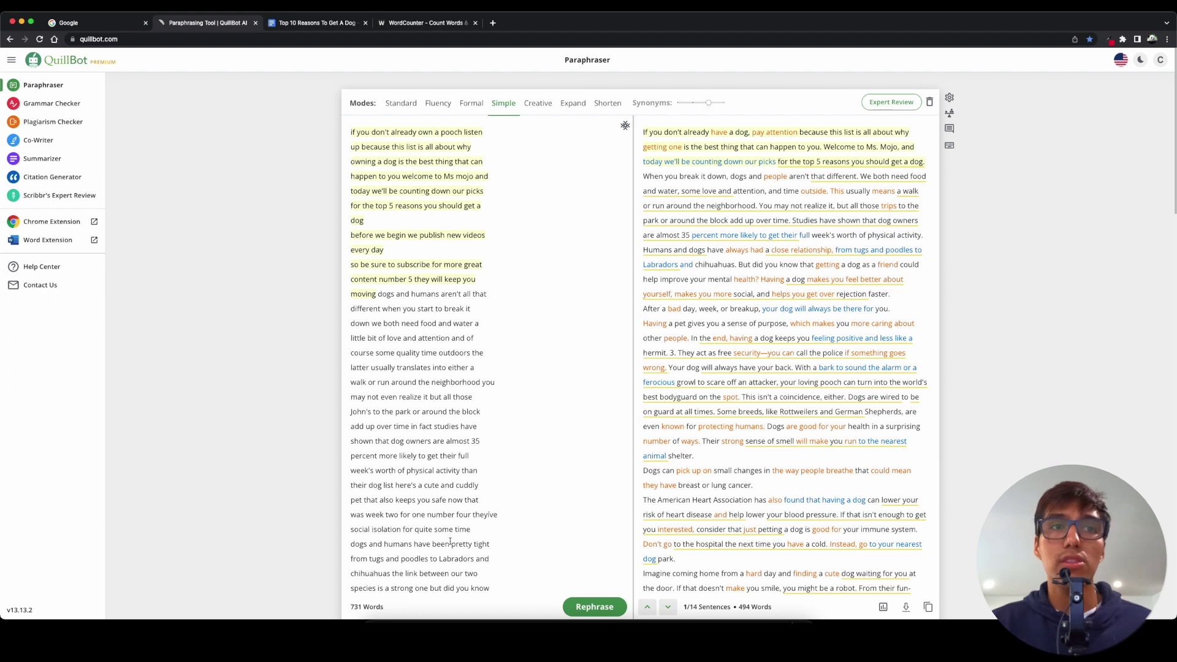
Compare the 731-word input with the 494-word Simple paraphrase and read through the output
left_click_drag(397, 611, 350, 607)
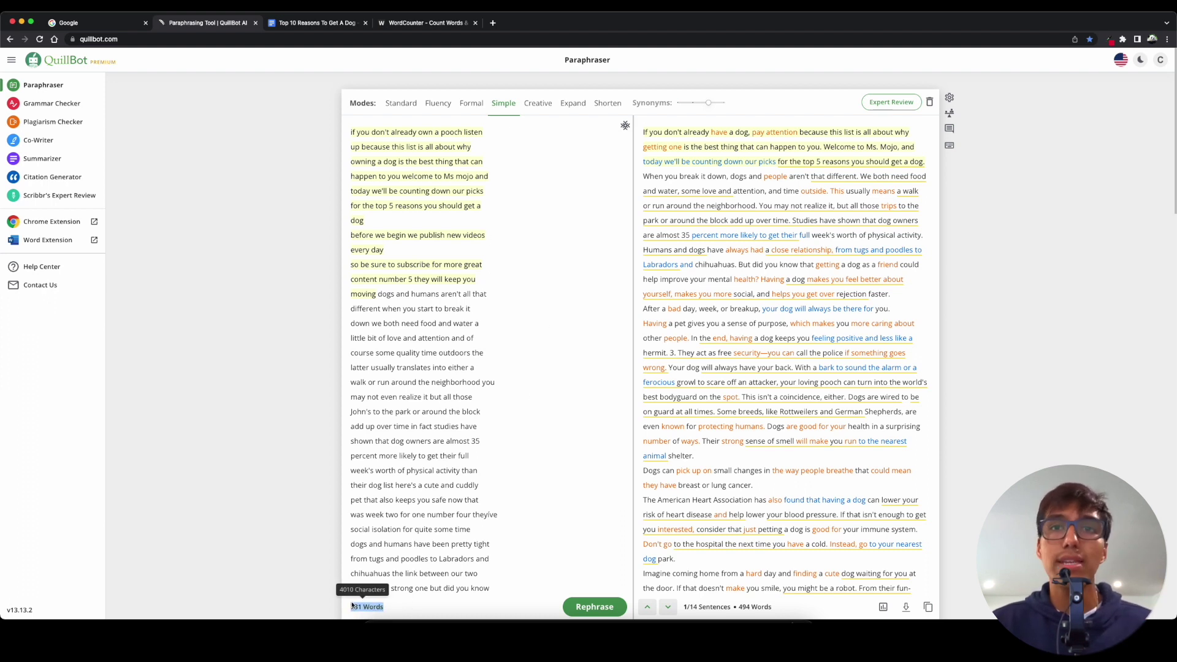
left_click_drag(739, 608, 768, 610)
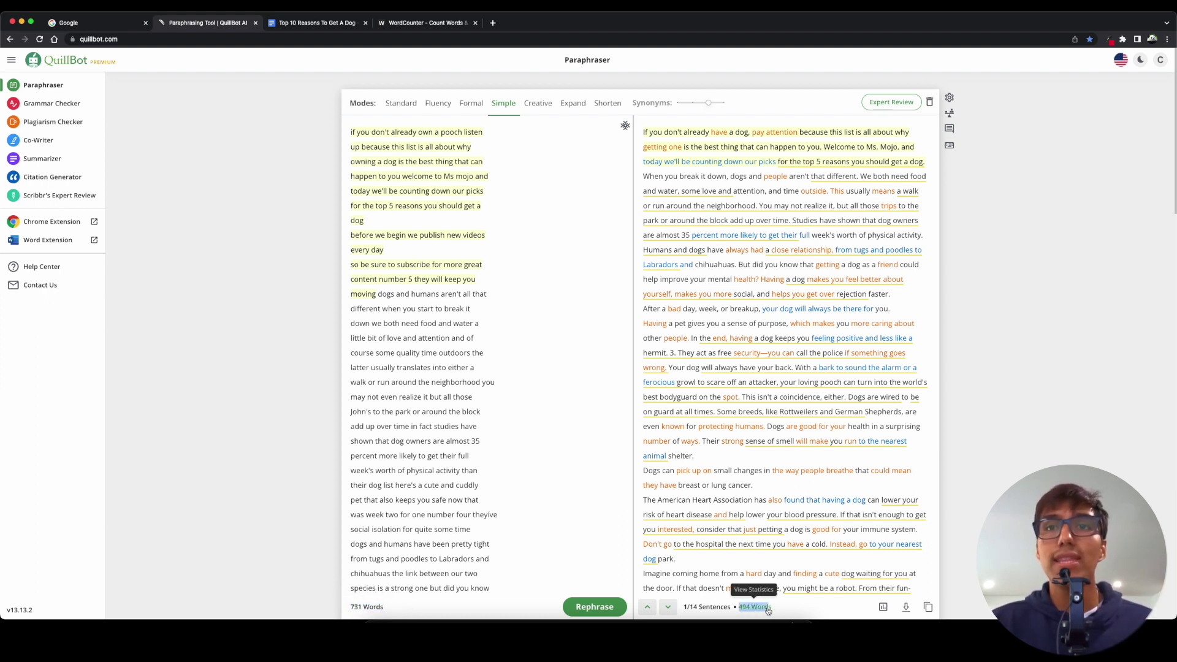
left_click(676, 559)
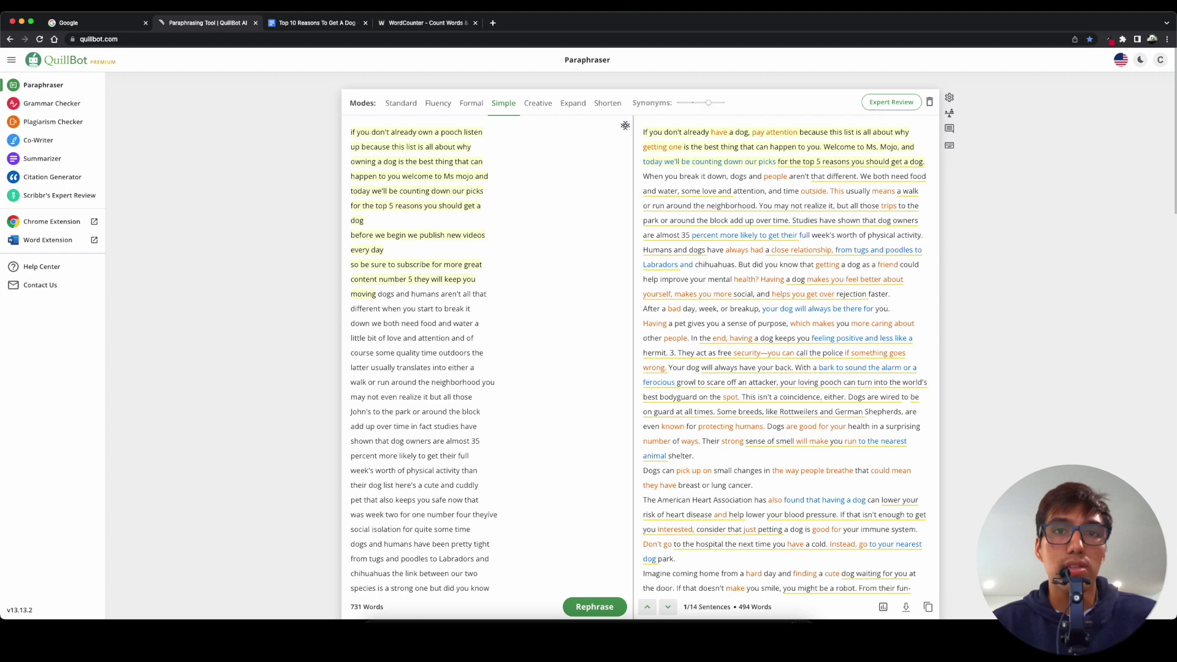
scroll(545, 518, "down", 1)
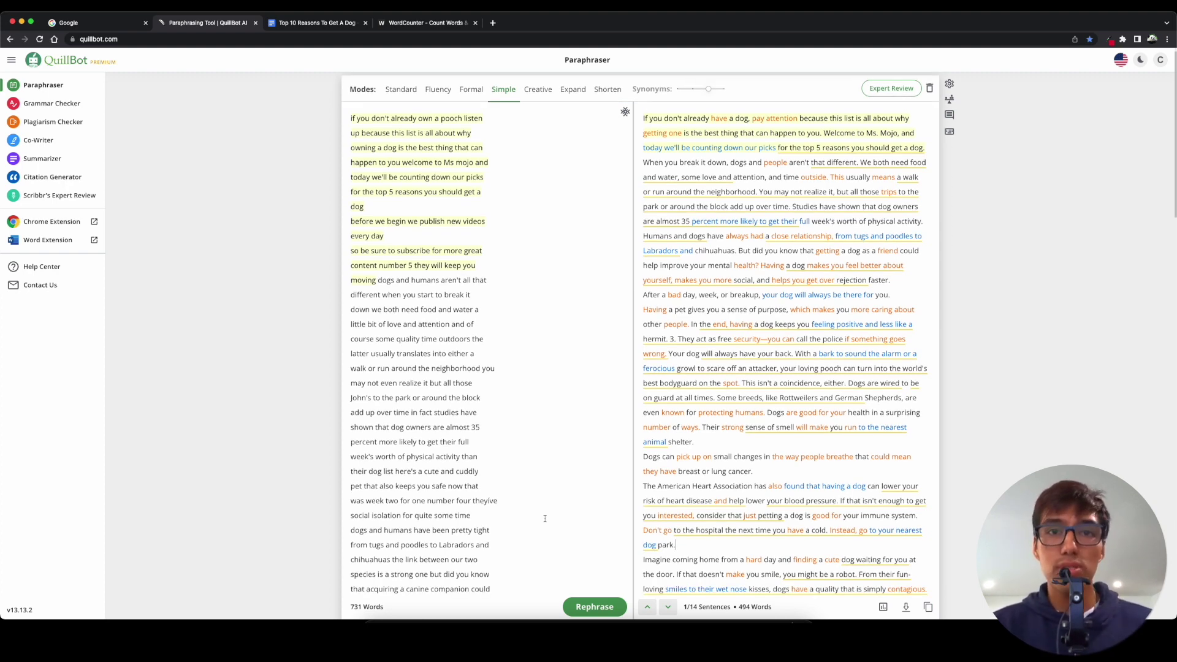
scroll(472, 500, "down", 15)
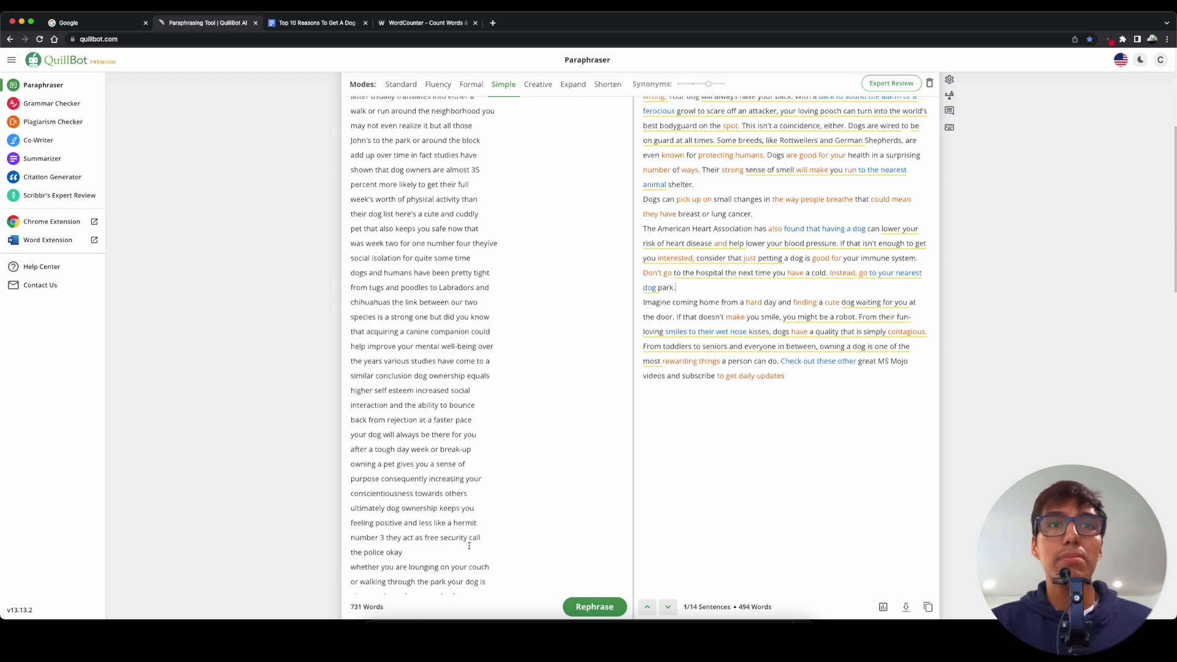
scroll(490, 490, "up", 15)
scroll(490, 491, "down", 4)
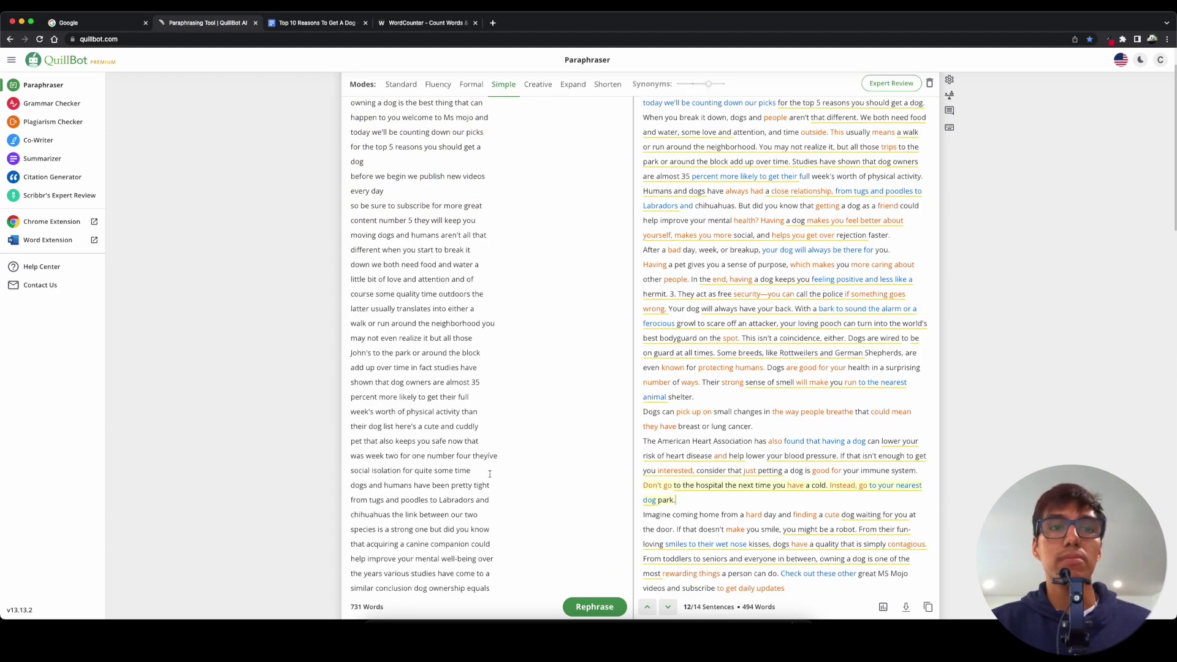
key("ctrl+Tab")
Paste the YouTube transcript into the empty script document and add a new line after it
key("super+v")
key("super+z")
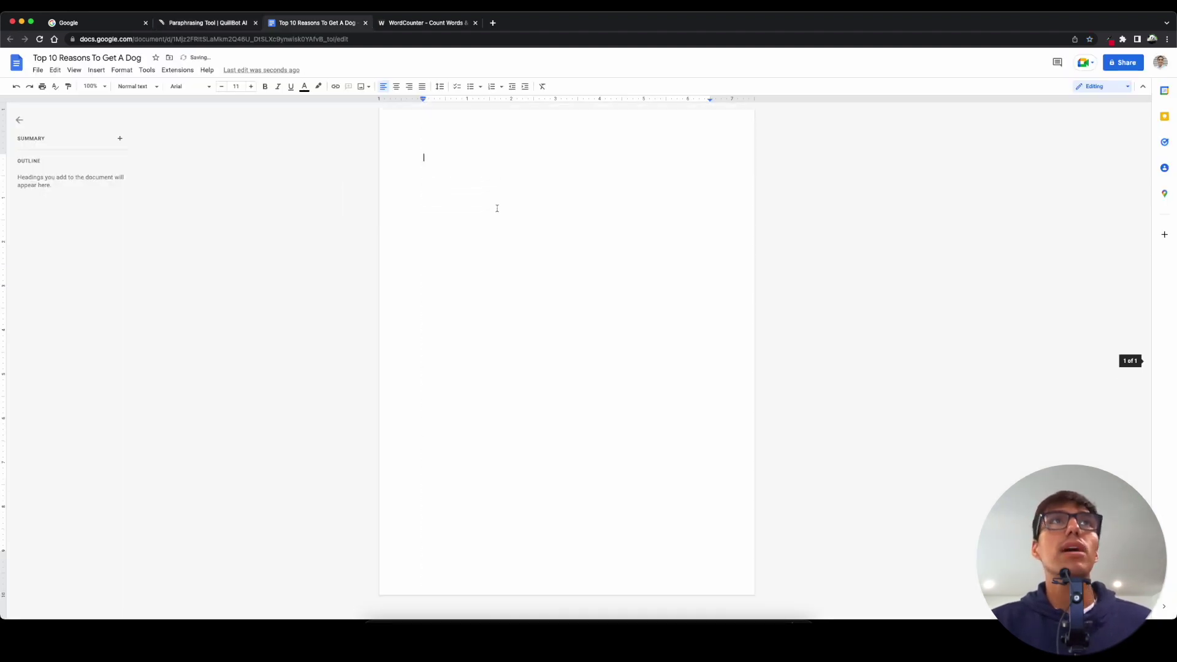
left_click(362, 39)
key("super+v")
left_click(463, 131)
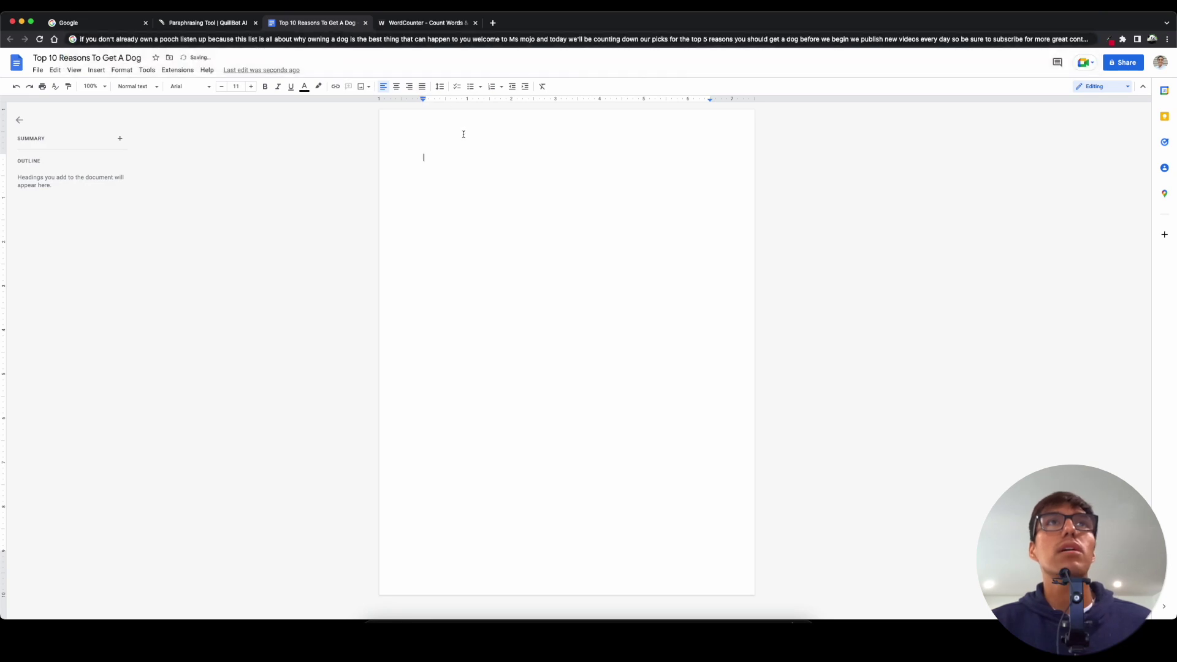
key("super+v")
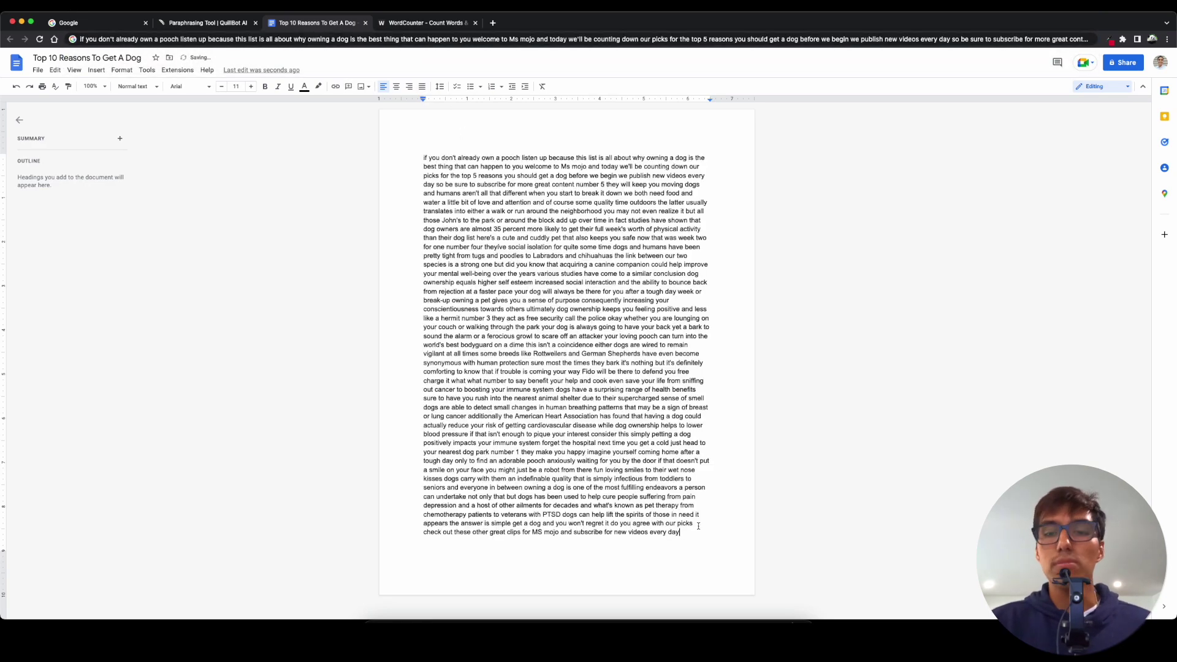
key("Return")
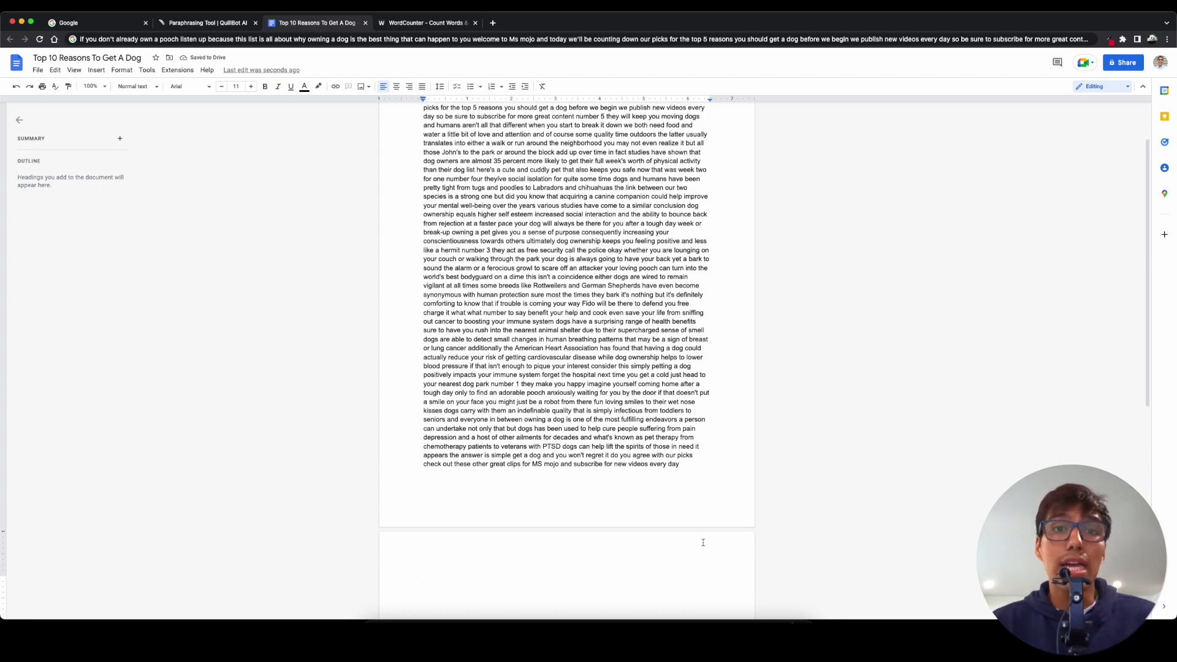
Search Google for 'why should i get a dog'
left_click(92, 25)
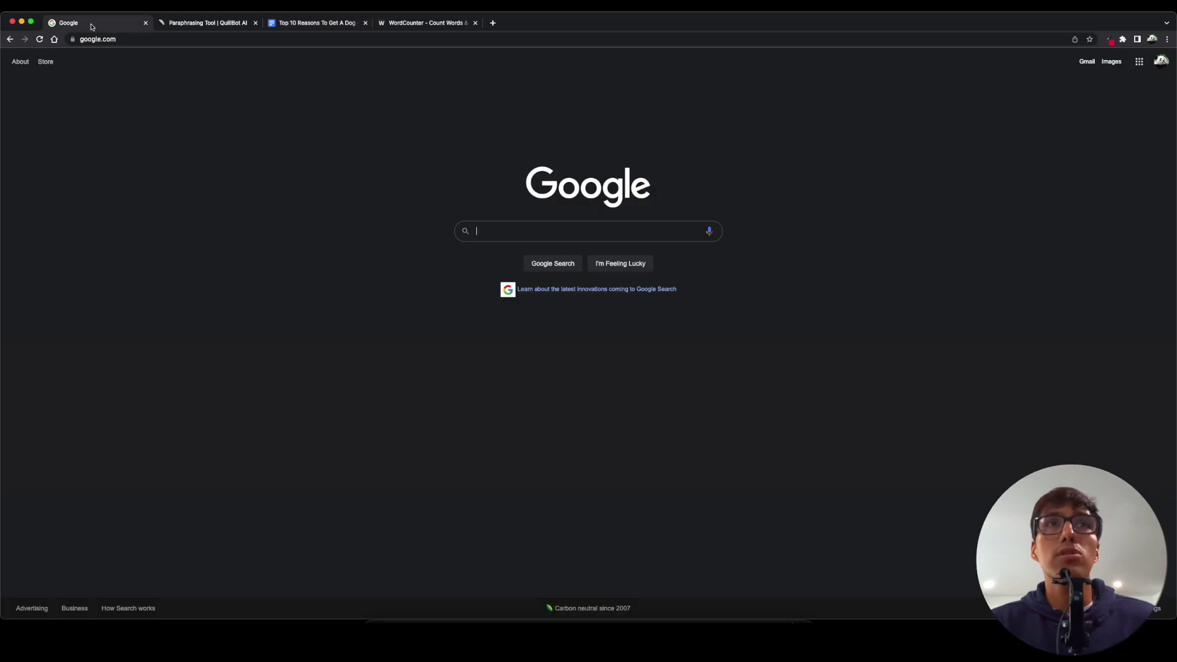
left_click(505, 225)
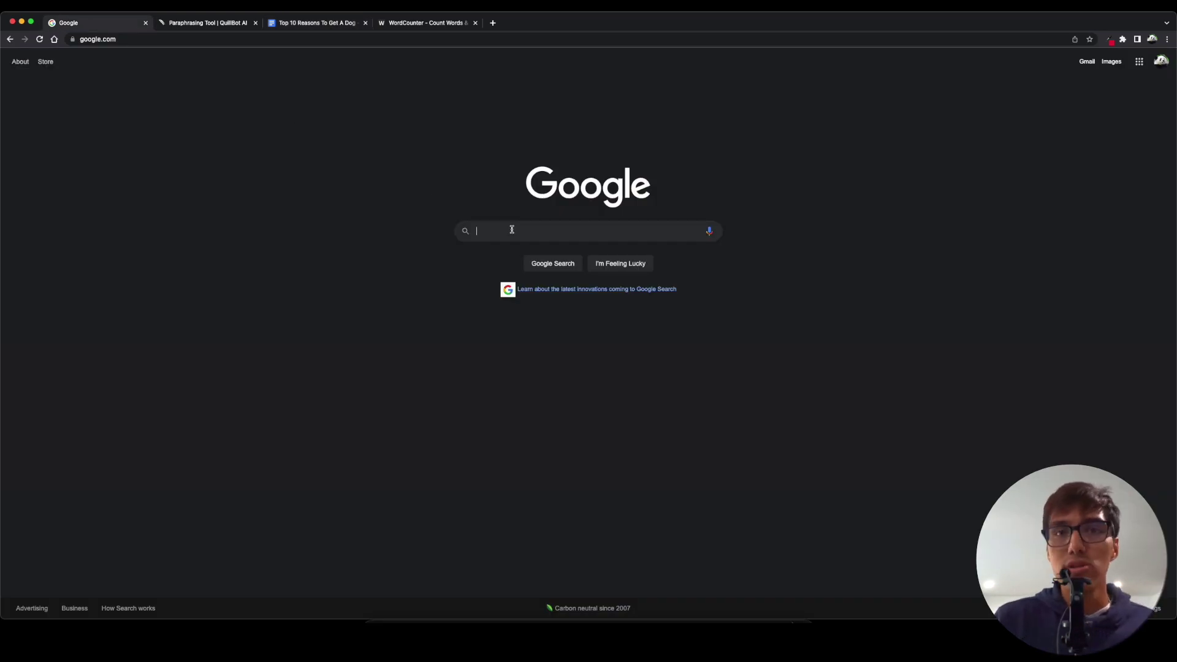
type("wh")
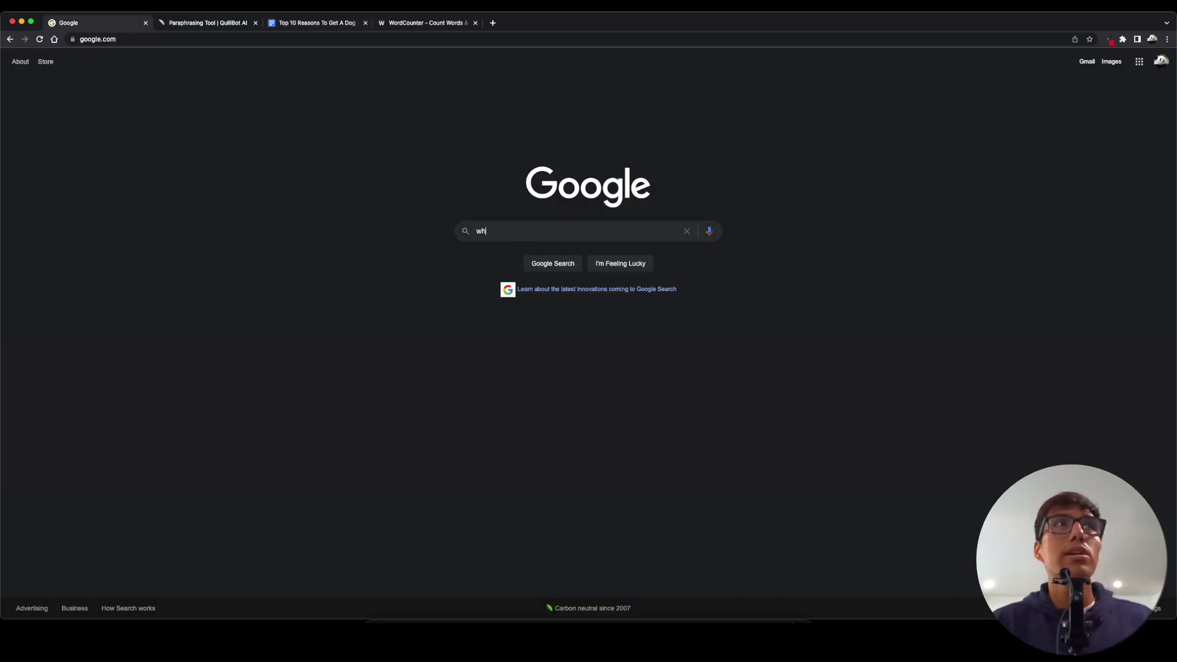
type("y should i get a dog")
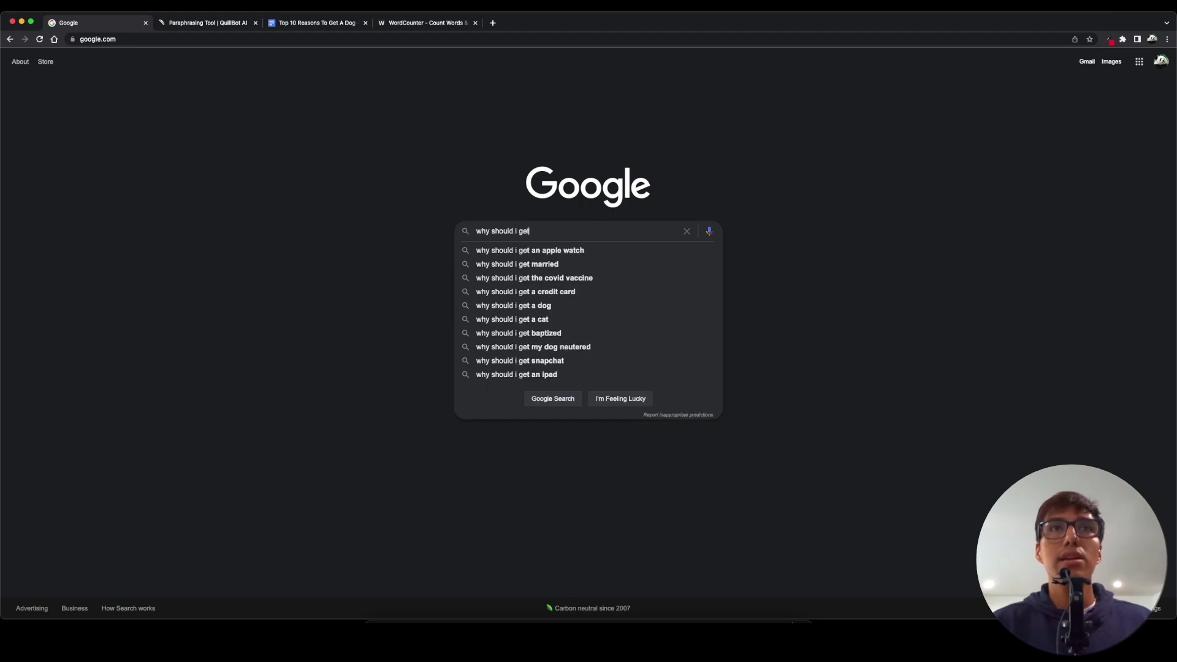
key("Return")
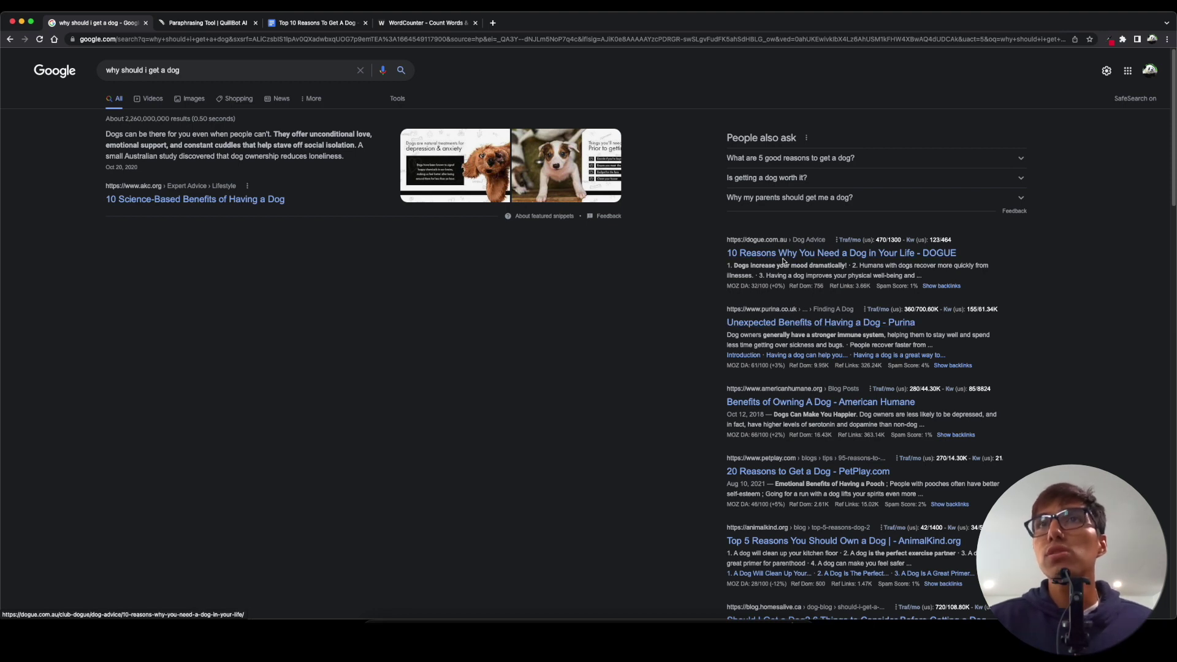
Open the DOGUE, Purina and American Humane articles in new tabs
left_click(795, 254, "super")
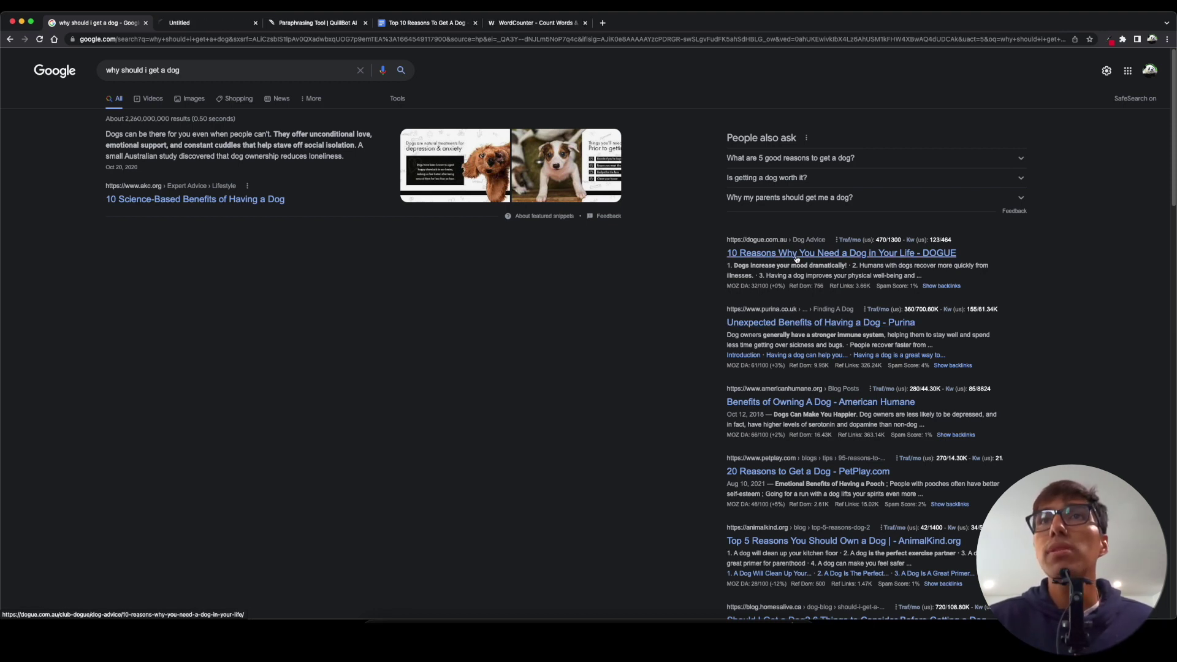
left_click(855, 328, "super")
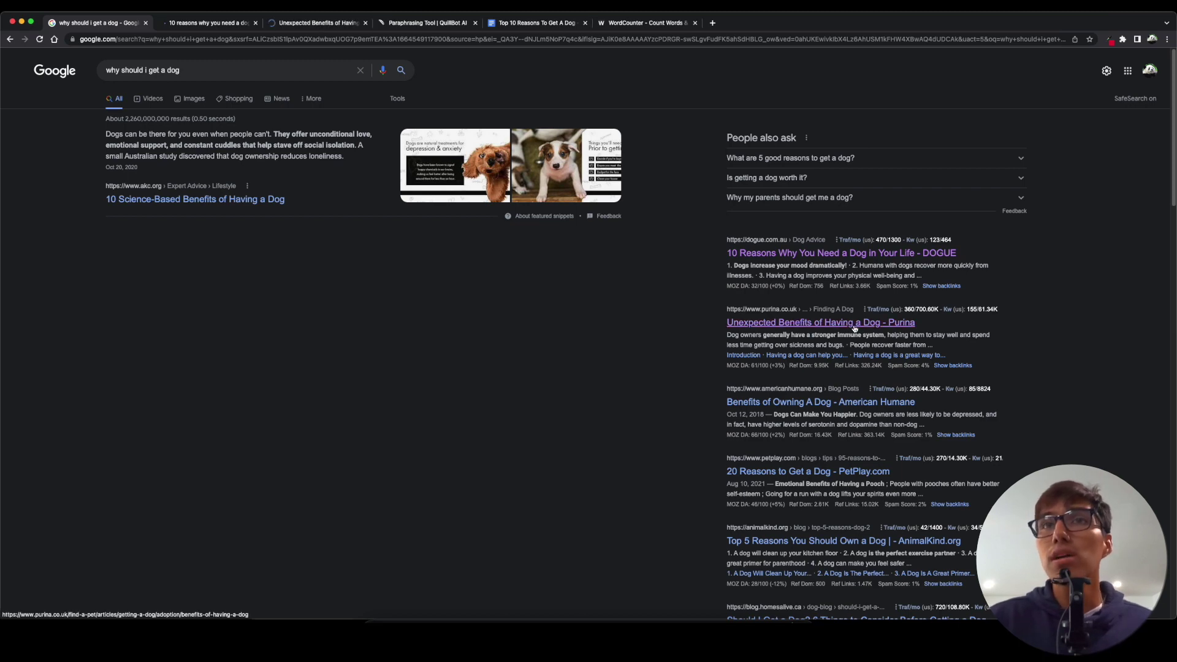
left_click(812, 402, "super")
Copy DOGUE's reason 4, 'Dogs help increase social interactions', with its paragraph into the script
key("ctrl+Tab")
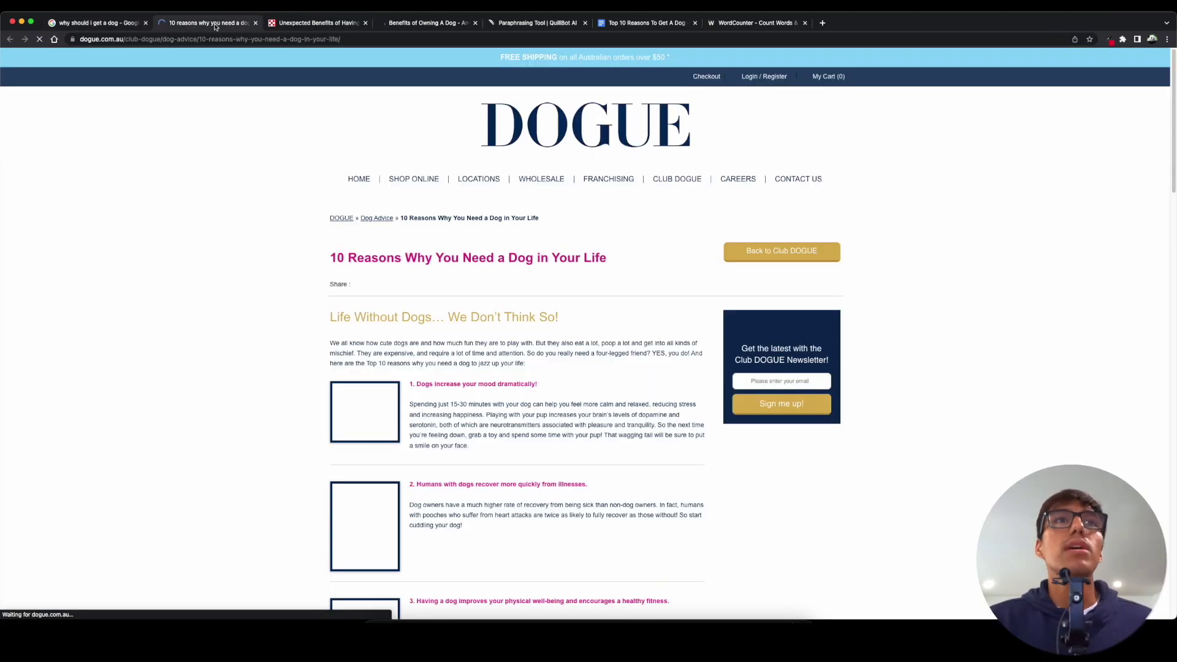
scroll(466, 349, "down", 5)
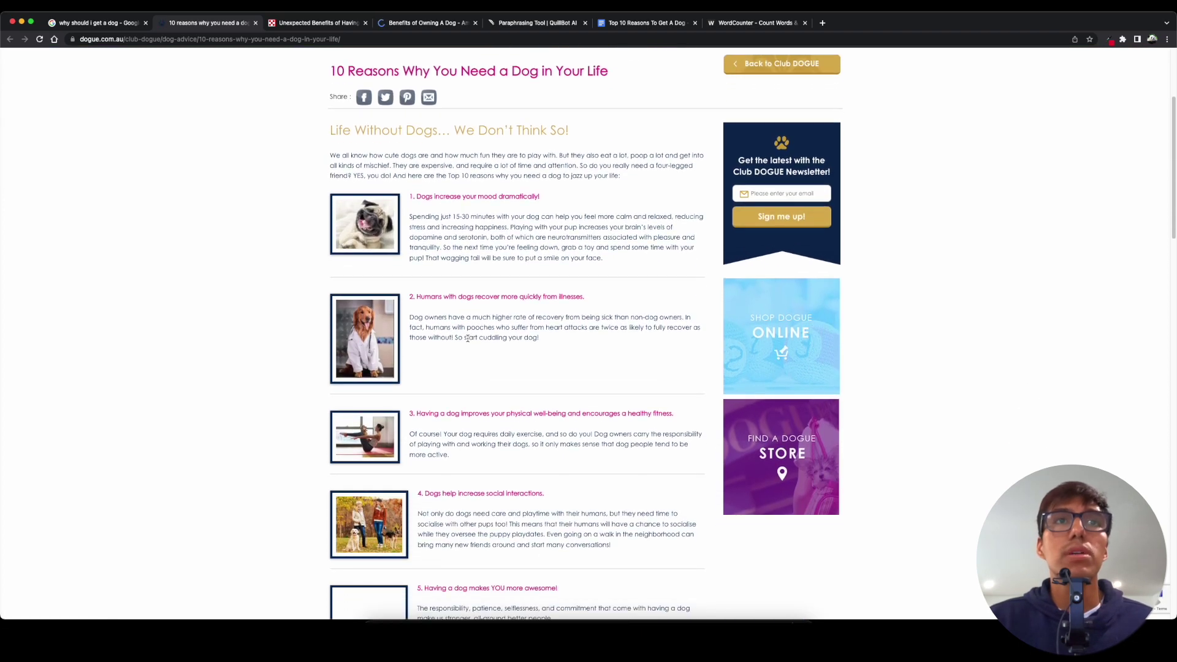
scroll(467, 348, "down", 3)
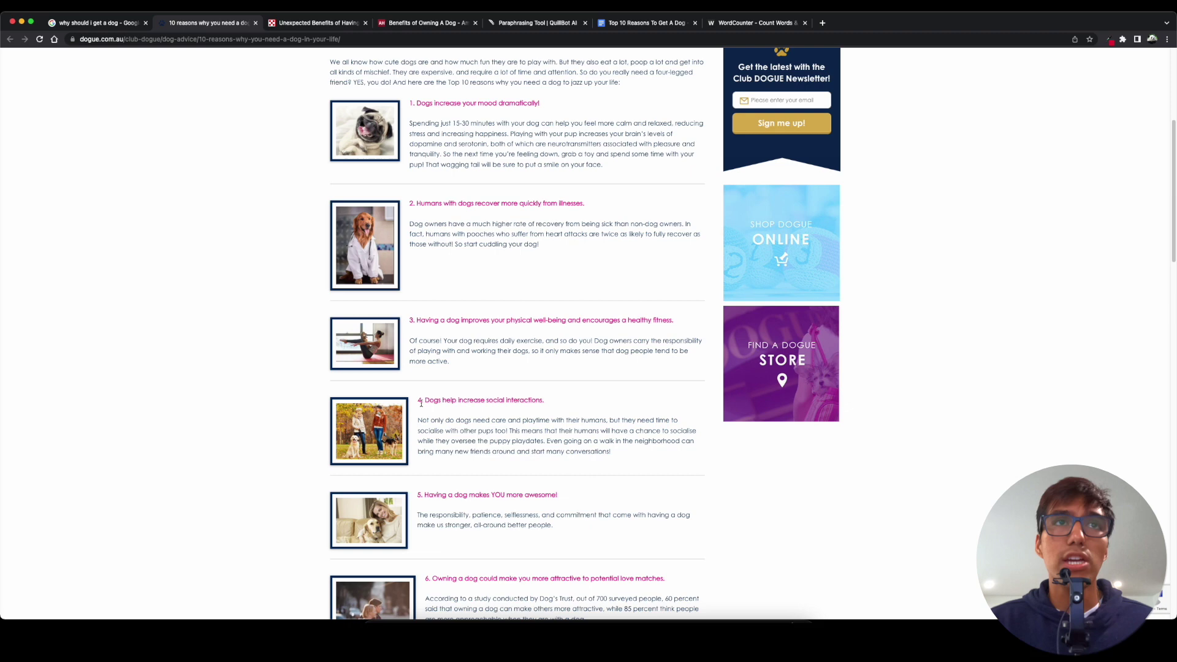
left_click_drag(422, 399, 629, 453)
key("super+c")
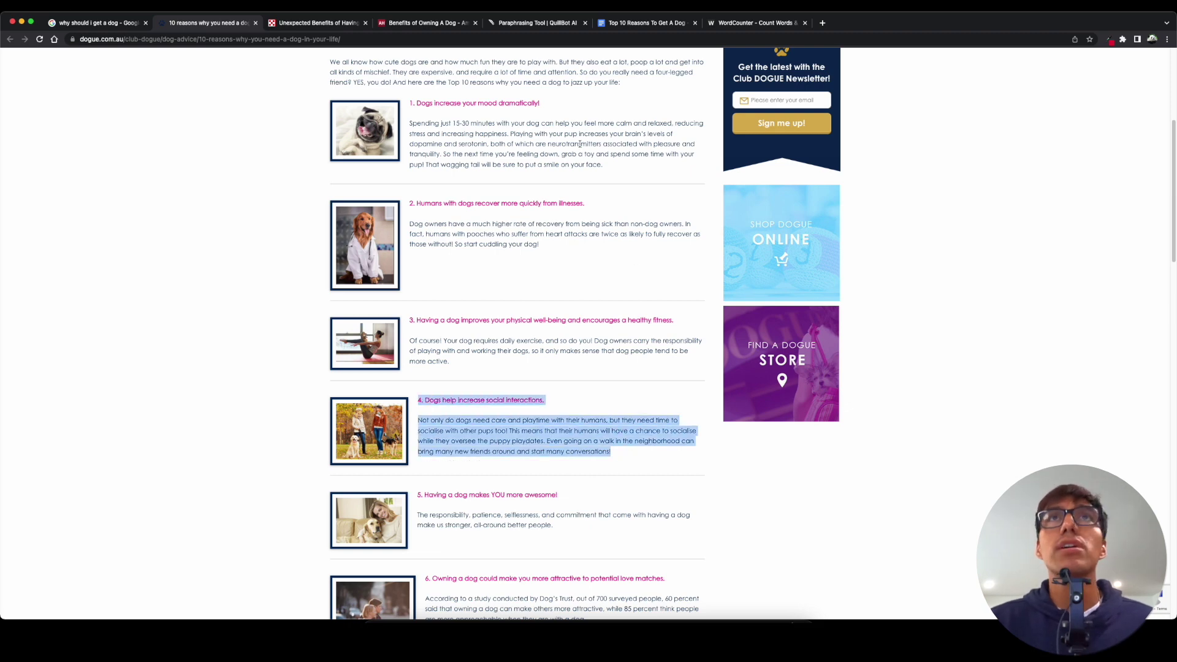
left_click(644, 23)
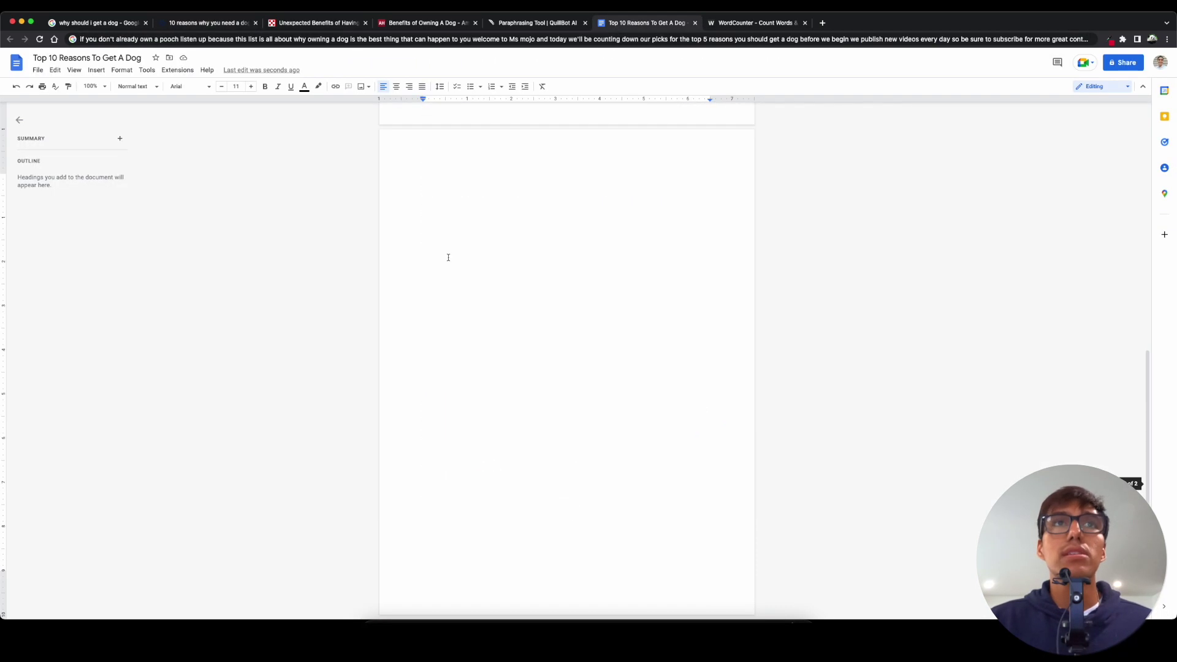
key("super+v")
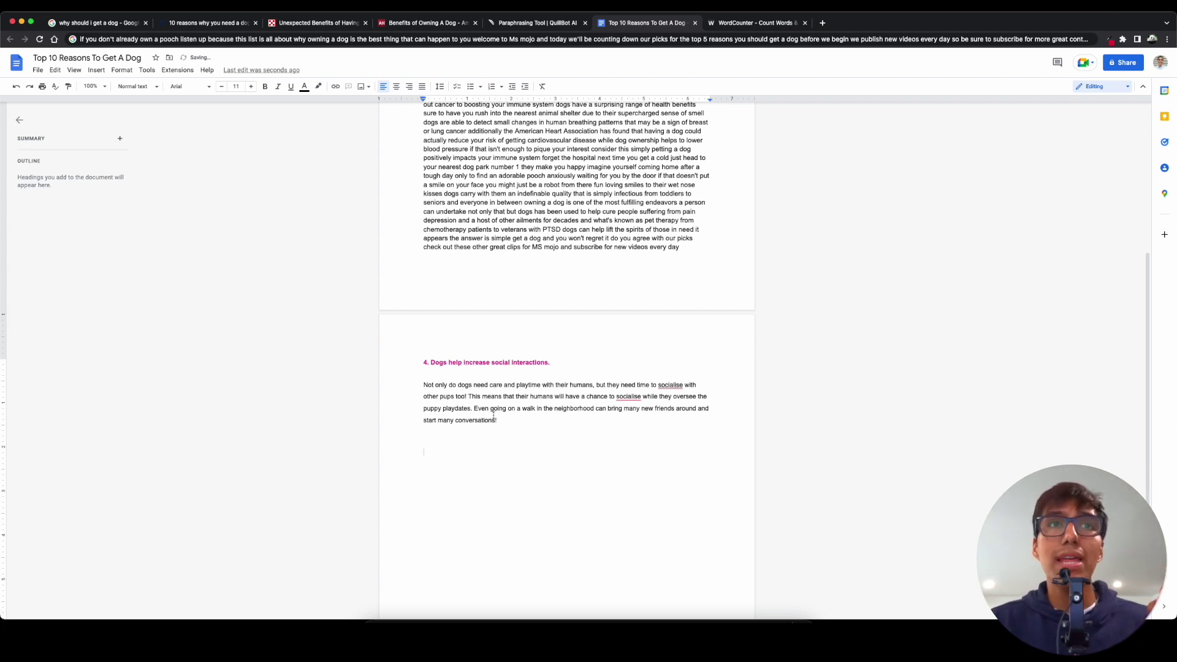
Accept the cookie notice on the Purina article
left_click(296, 25)
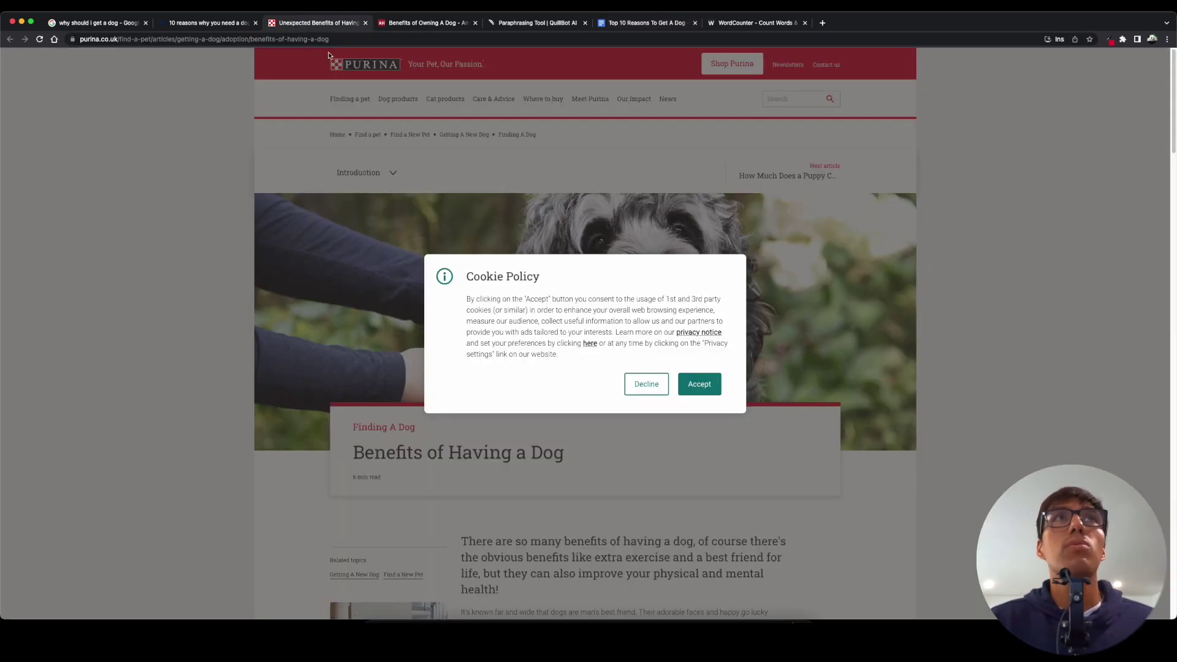
left_click(699, 383)
scroll(569, 351, "down", 8)
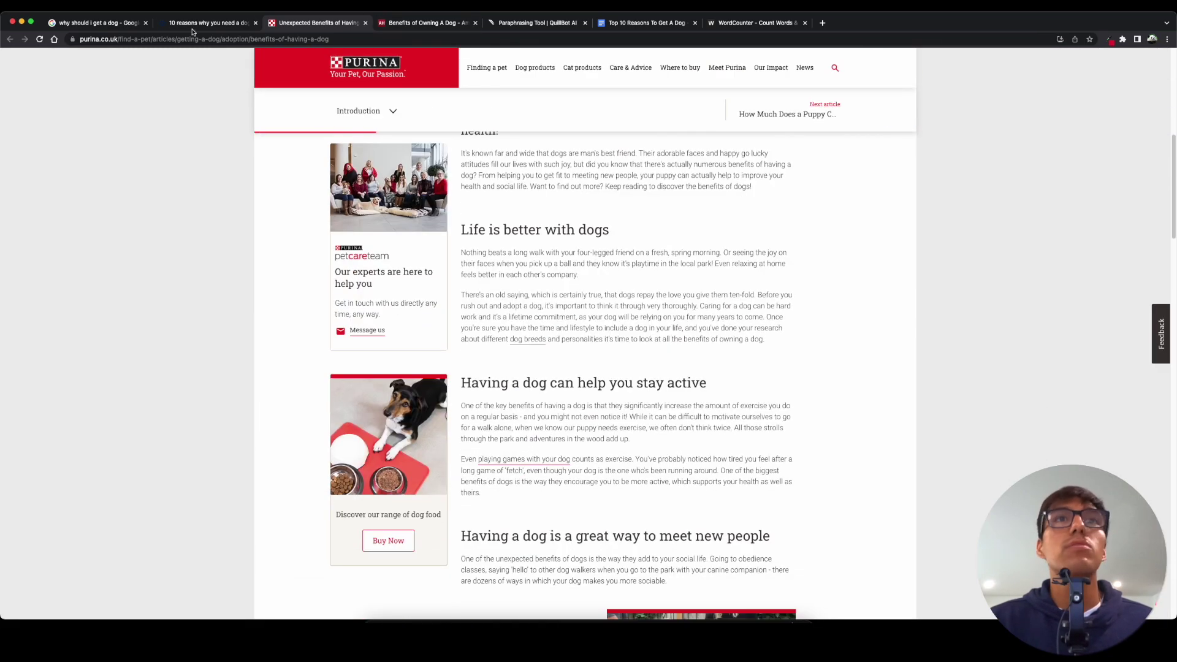
Select DOGUE's reason 6 on attractiveness and place the cursor after reason 4 in the script
left_click(193, 29)
scroll(642, 412, "down", 5)
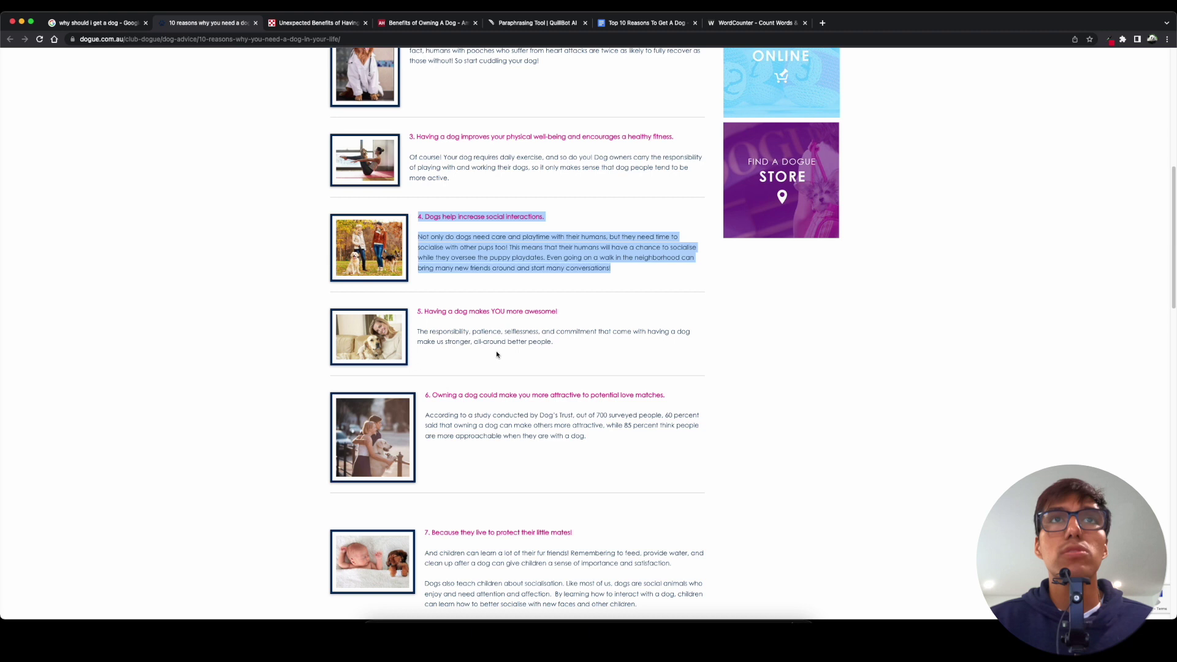
scroll(496, 354, "down", 3)
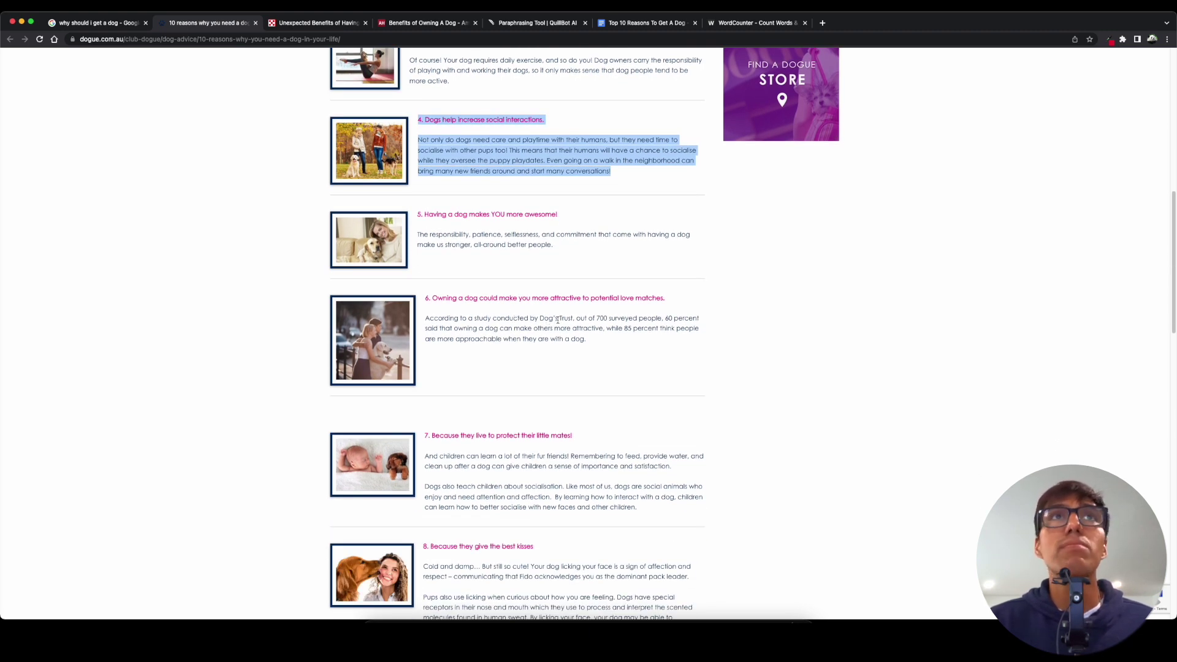
scroll(455, 152, "up", 1)
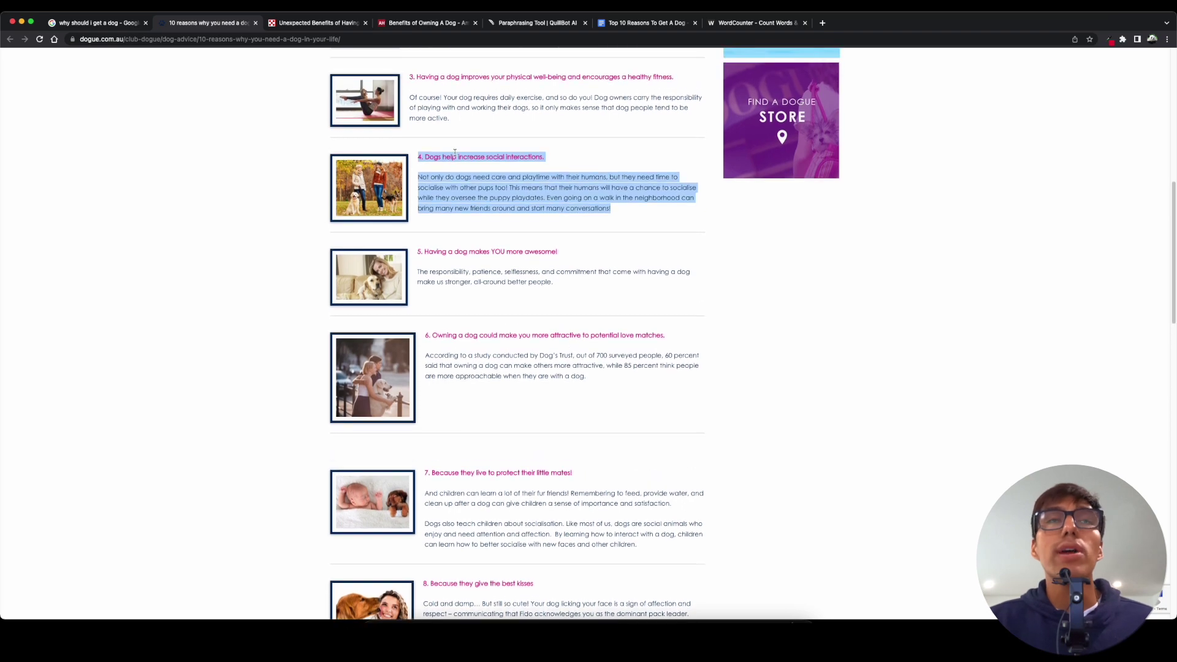
left_click_drag(587, 382, 421, 338)
key("super+c")
left_click(644, 22)
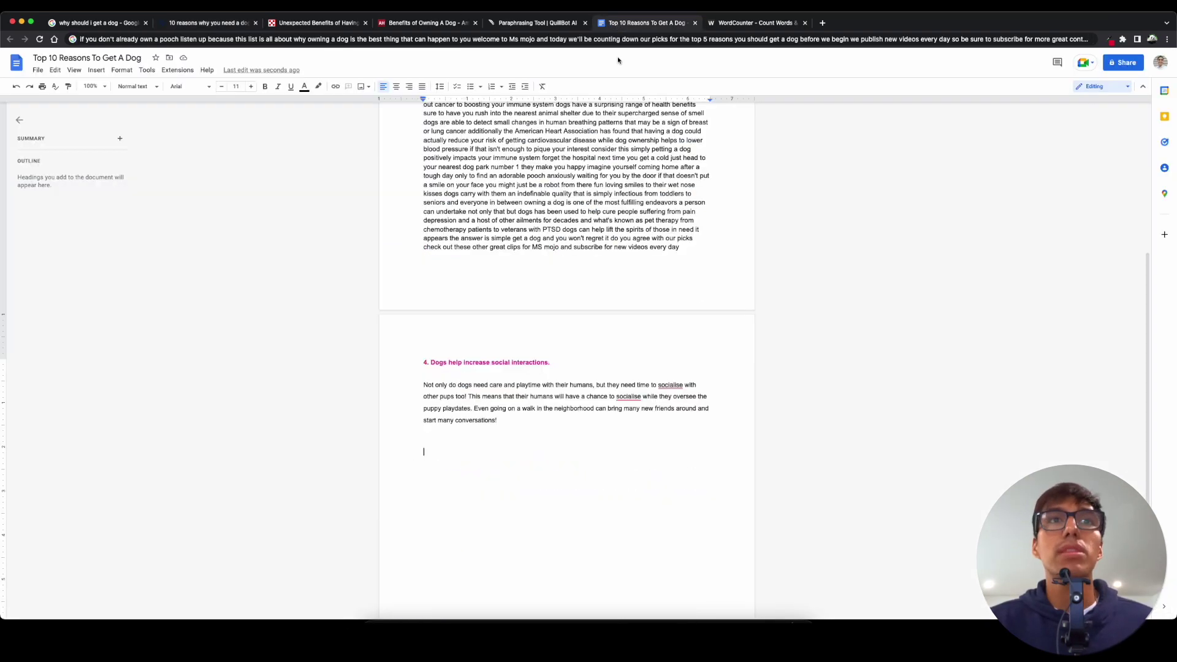
left_click(423, 437)
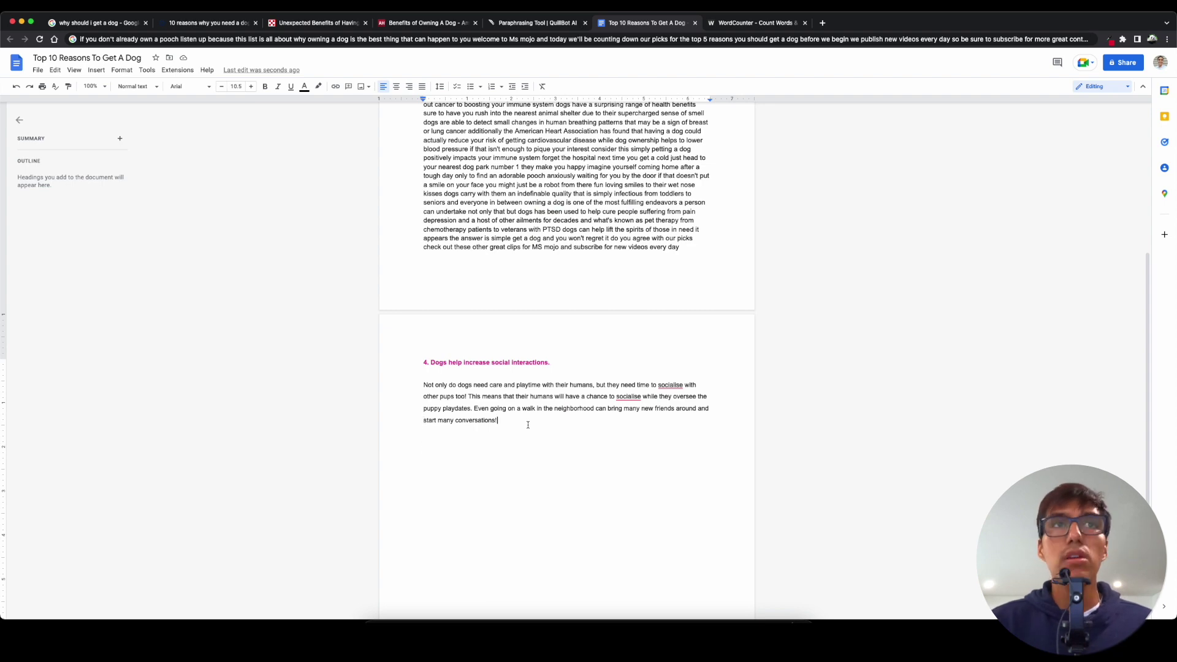
Paste DOGUE's reason 6 below reason 4, then copy reason 8 and paste it below reason 6
key("Return")
key("Return")
key("super+v")
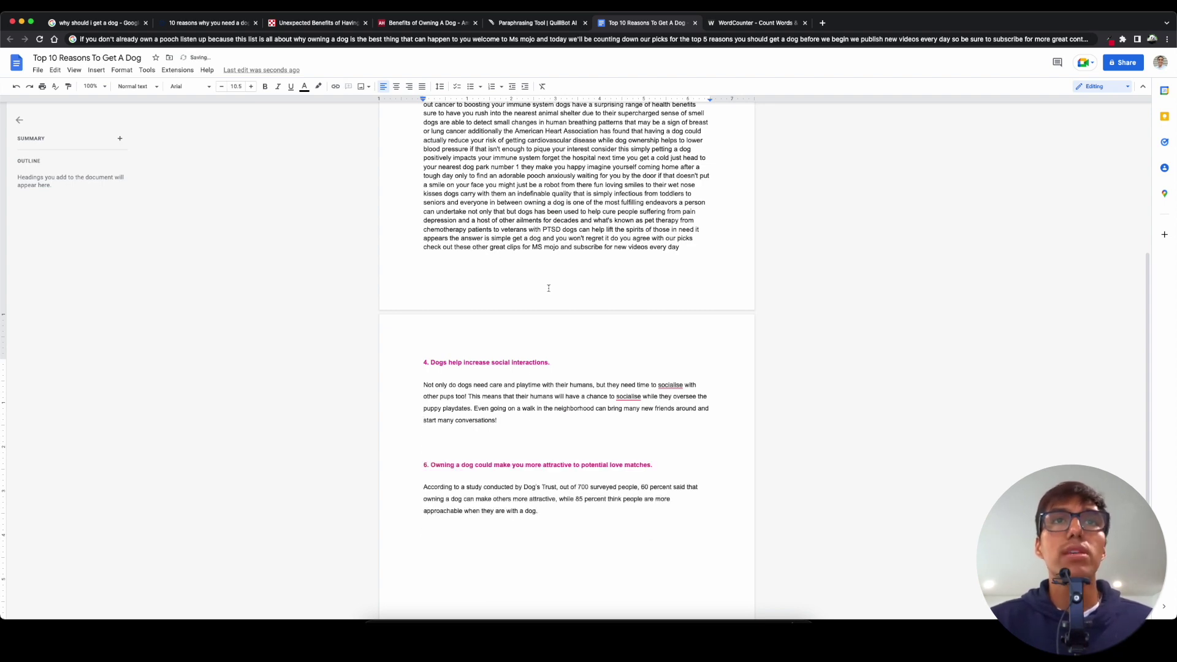
left_click(208, 23)
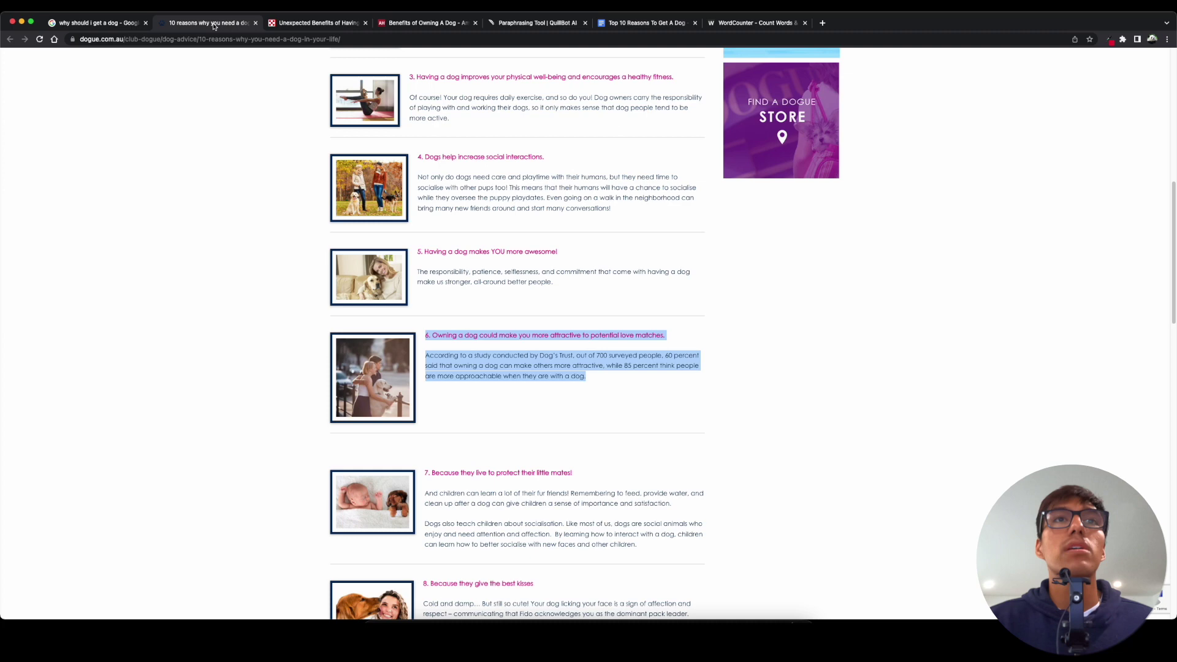
scroll(509, 414, "down", 5)
scroll(509, 414, "down", 1)
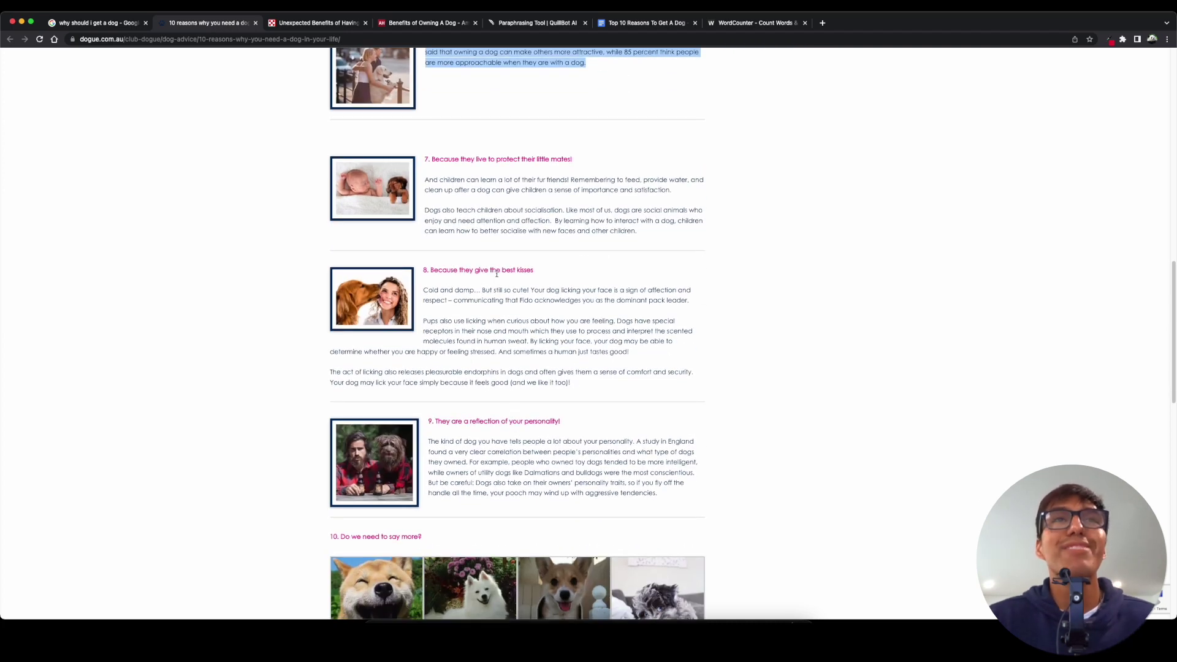
scroll(565, 390, "down", 7)
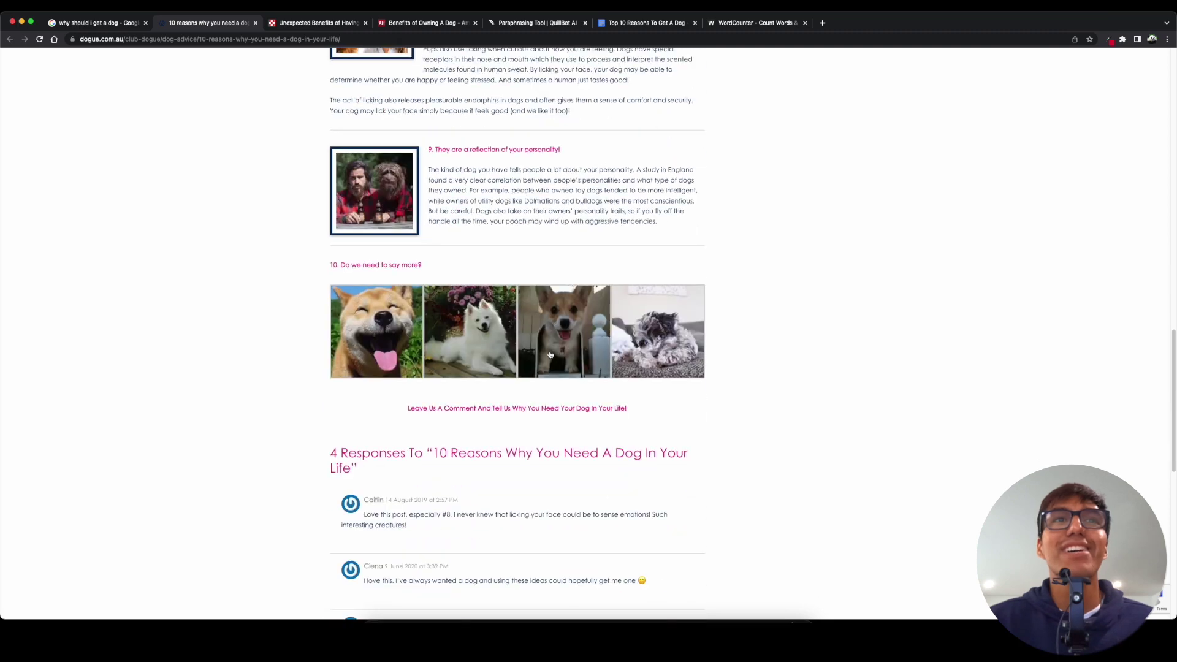
scroll(544, 367, "up", 6)
left_click_drag(578, 355, 421, 232)
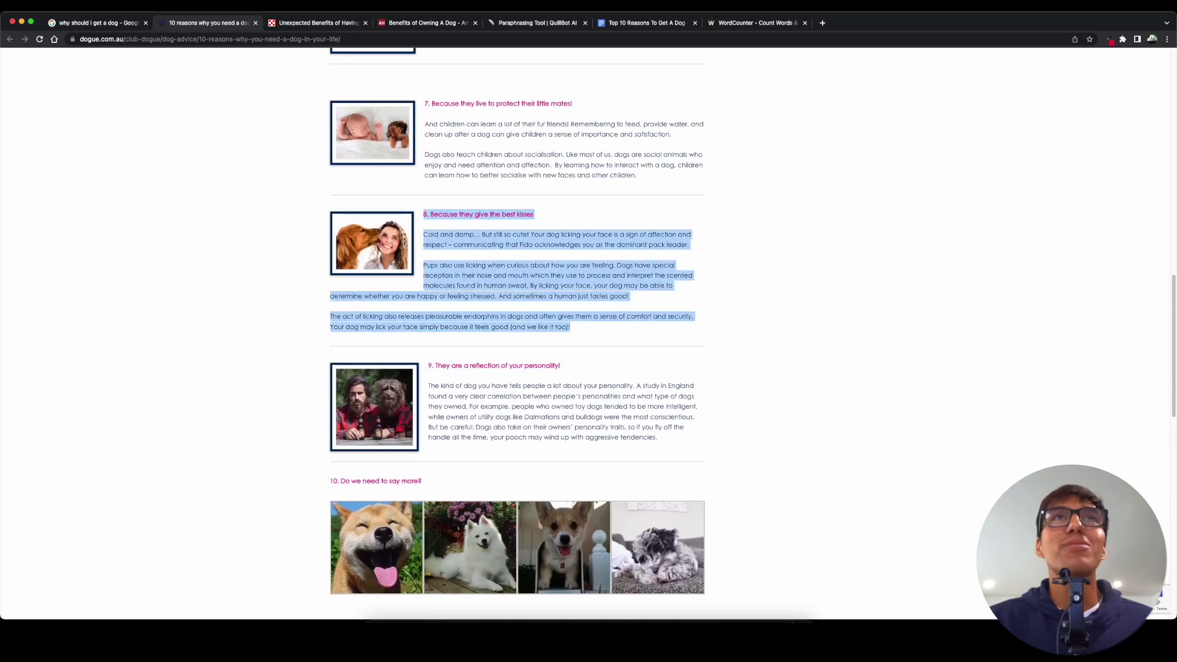
key("super+6")
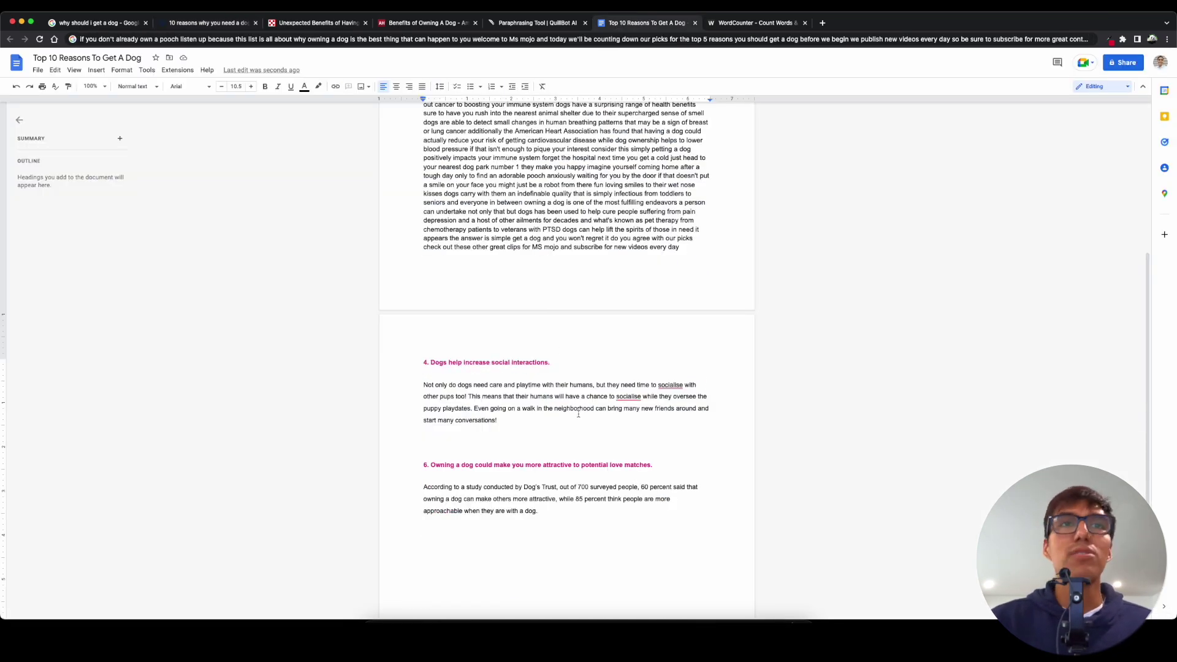
key("super+v")
key("super+3")
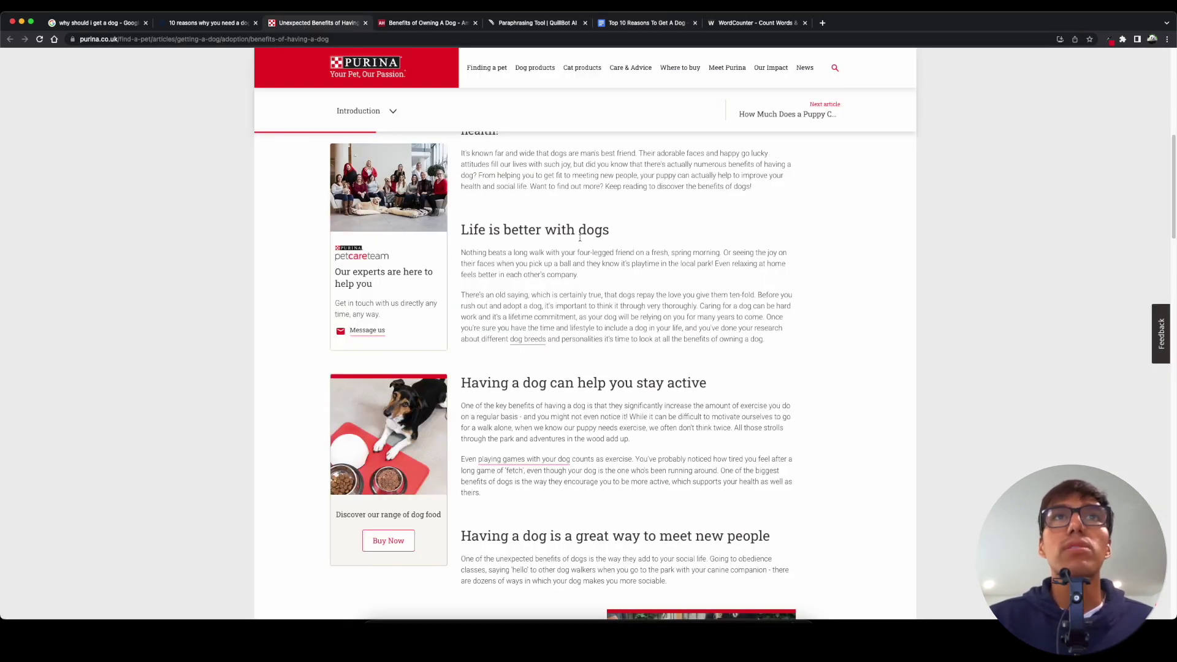
Copy Purina's 'Having a dog can help you stay active' section to the end of the script
scroll(666, 263, "down", 2)
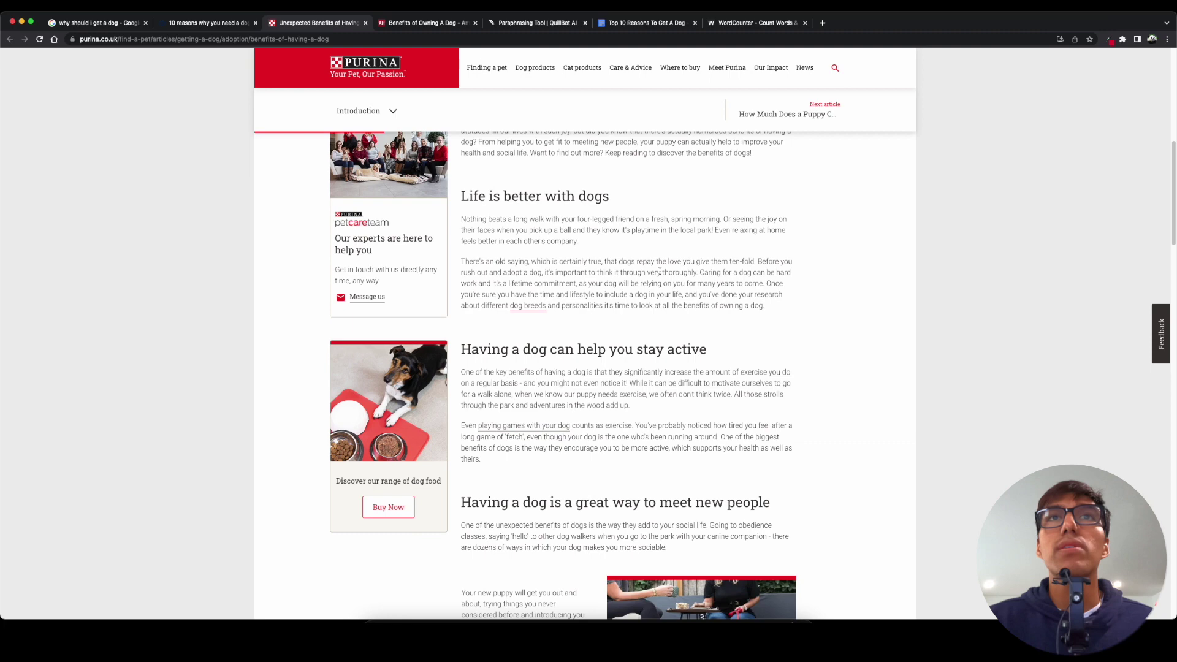
scroll(634, 338, "down", 2)
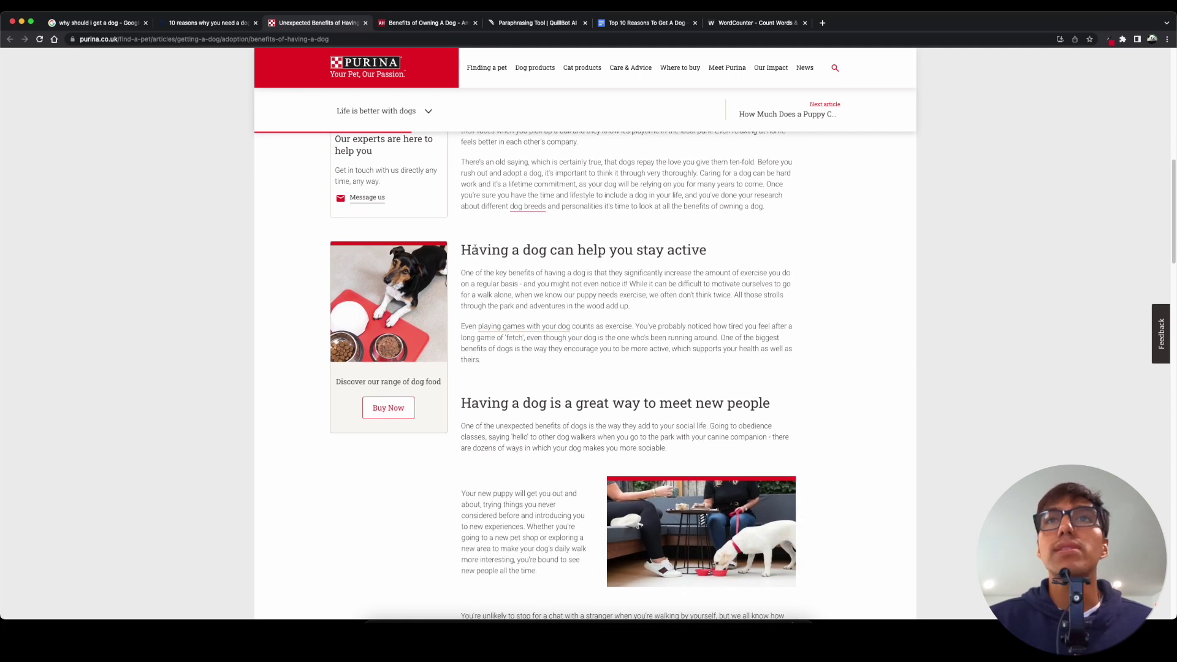
left_click_drag(461, 249, 827, 358)
left_click(632, 24)
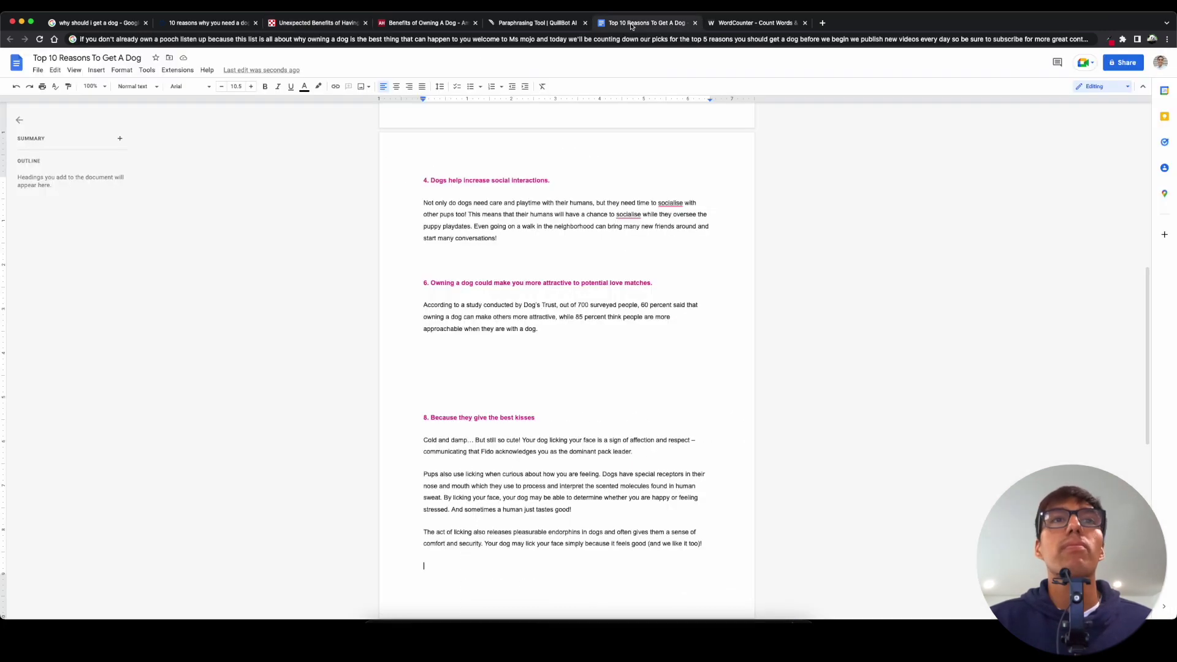
scroll(526, 551, "down", 4)
left_click(423, 562)
key("super+v")
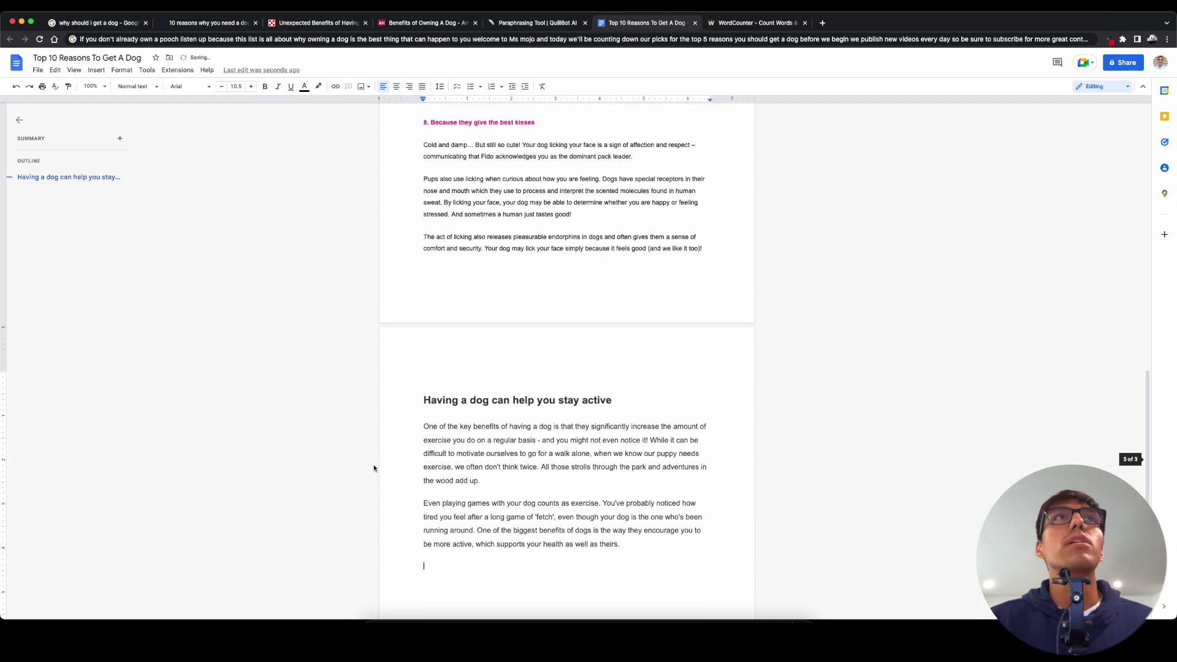
Copy Purina's 'Having a dog is a great way to meet new people' section in after reason 4
left_click(282, 25)
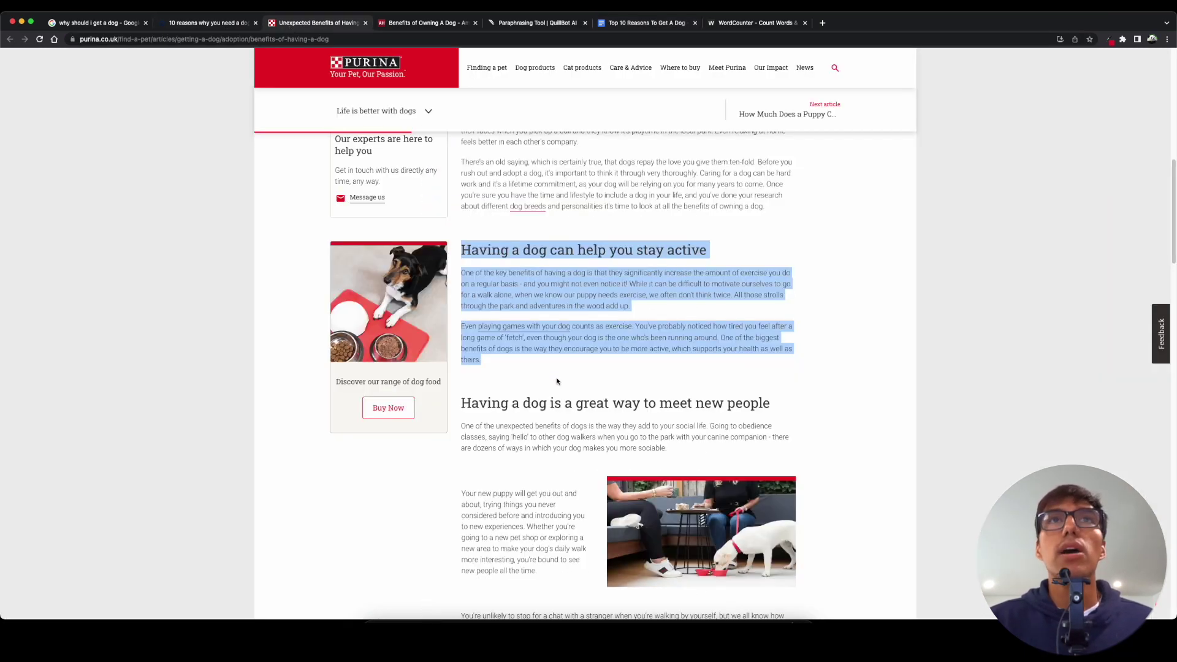
scroll(555, 368, "down", 3)
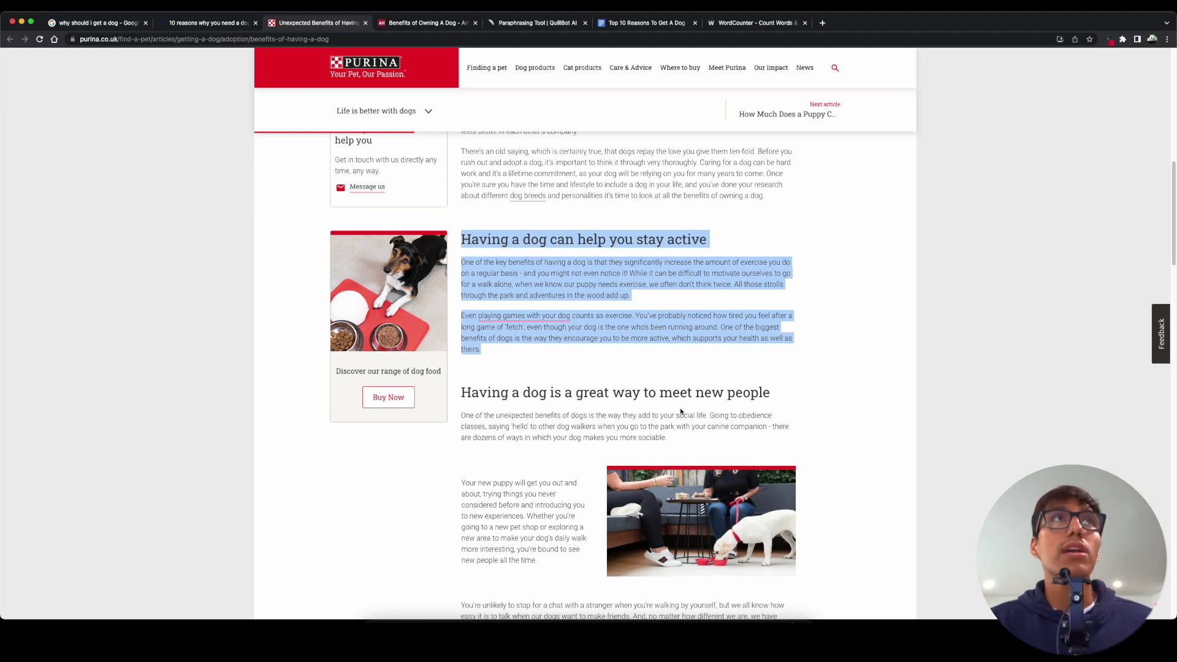
scroll(500, 417, "down", 1)
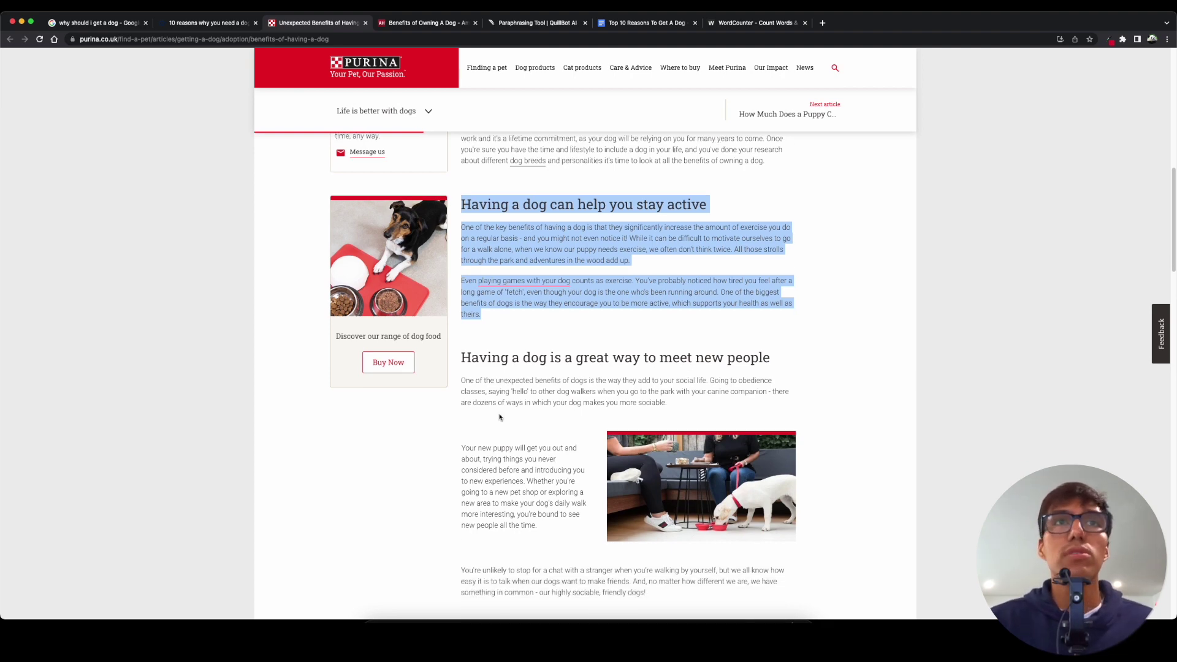
left_click_drag(460, 357, 692, 431)
scroll(648, 408, "down", 4)
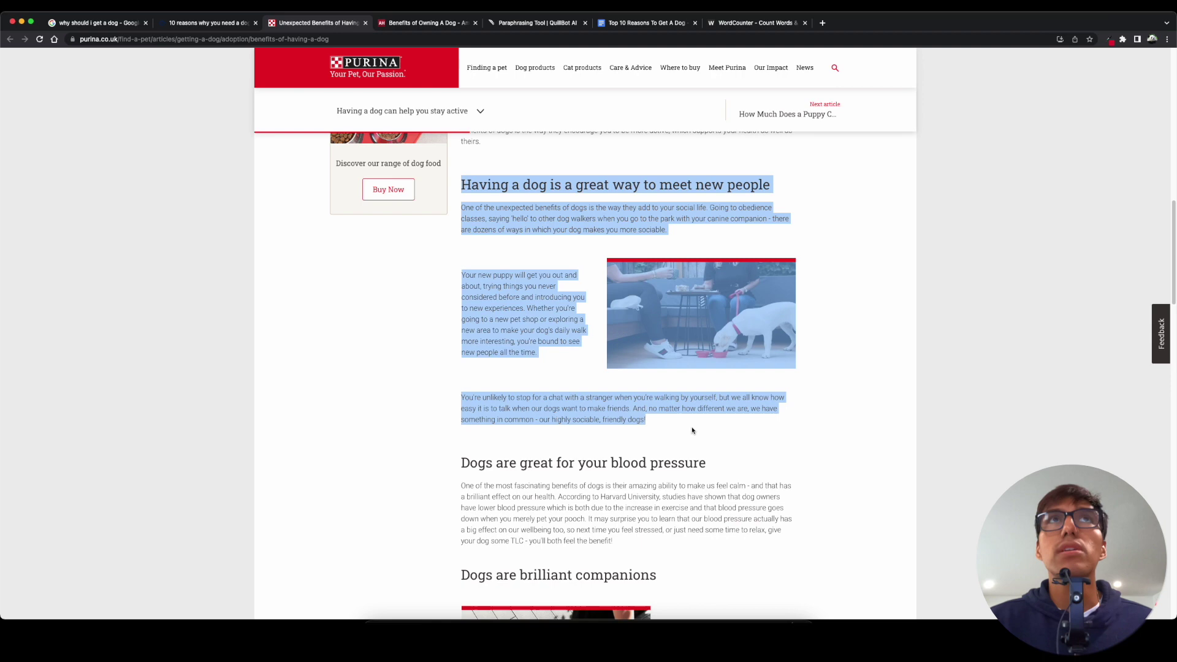
left_click(636, 24)
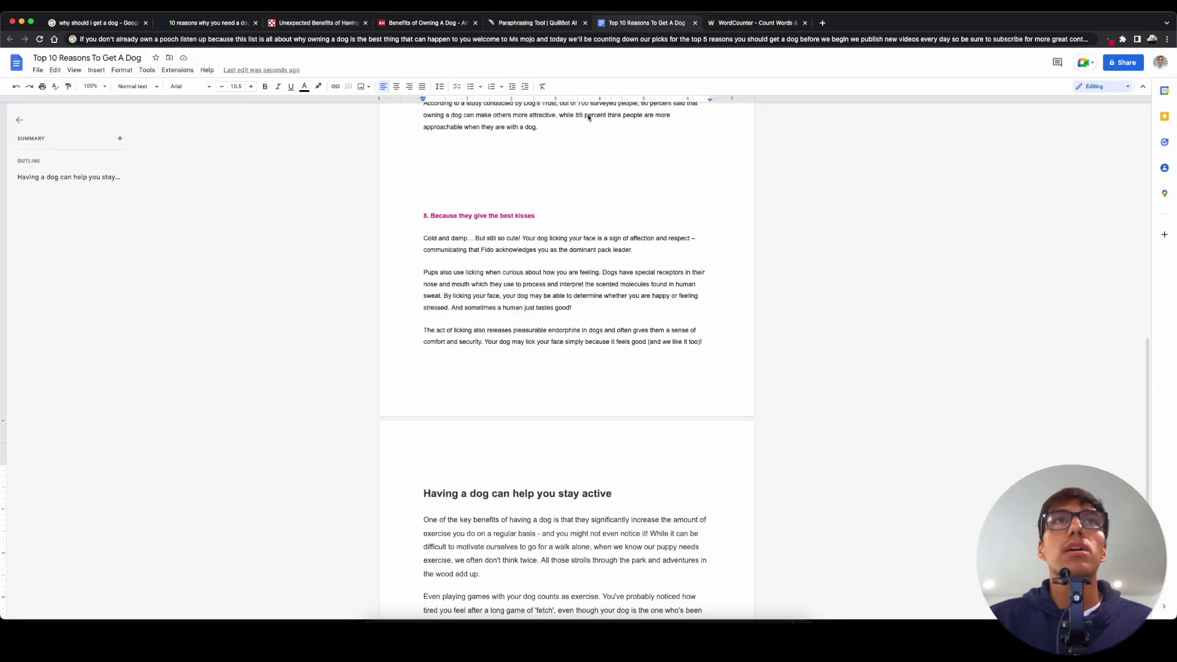
scroll(528, 224, "down", 4)
scroll(509, 237, "up", 8)
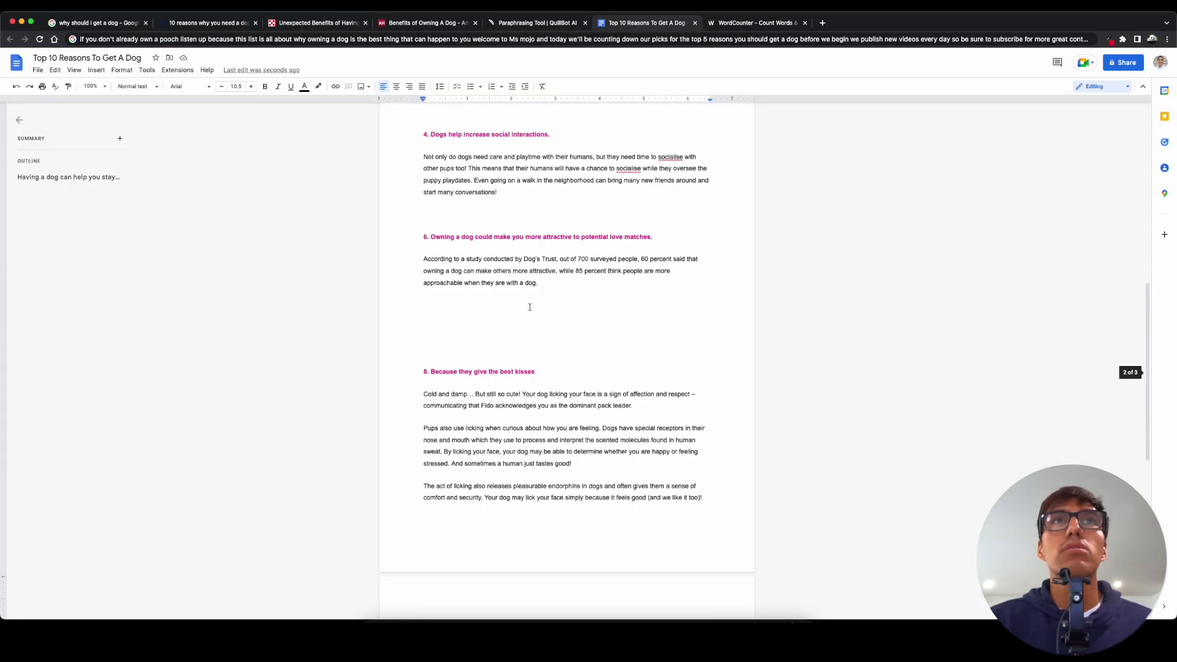
left_click(509, 237)
type("Having a dog is a great way to meet new people One of the unexpected benefits of dogs is the way they add to your social life. Going to obedience classes, saying 'hello' to other dog walkers when you go to the park with your canine companion - there are dozens of ways in which your dog makes you more sociable.")
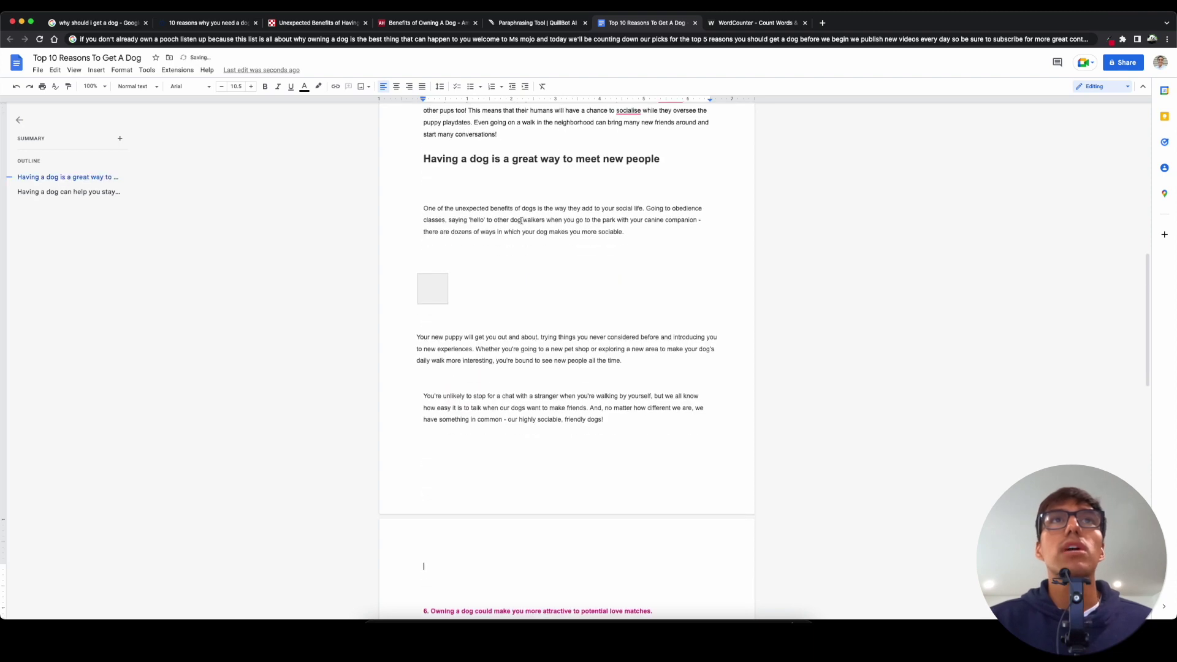
scroll(533, 254, "up", 5)
left_click(293, 27)
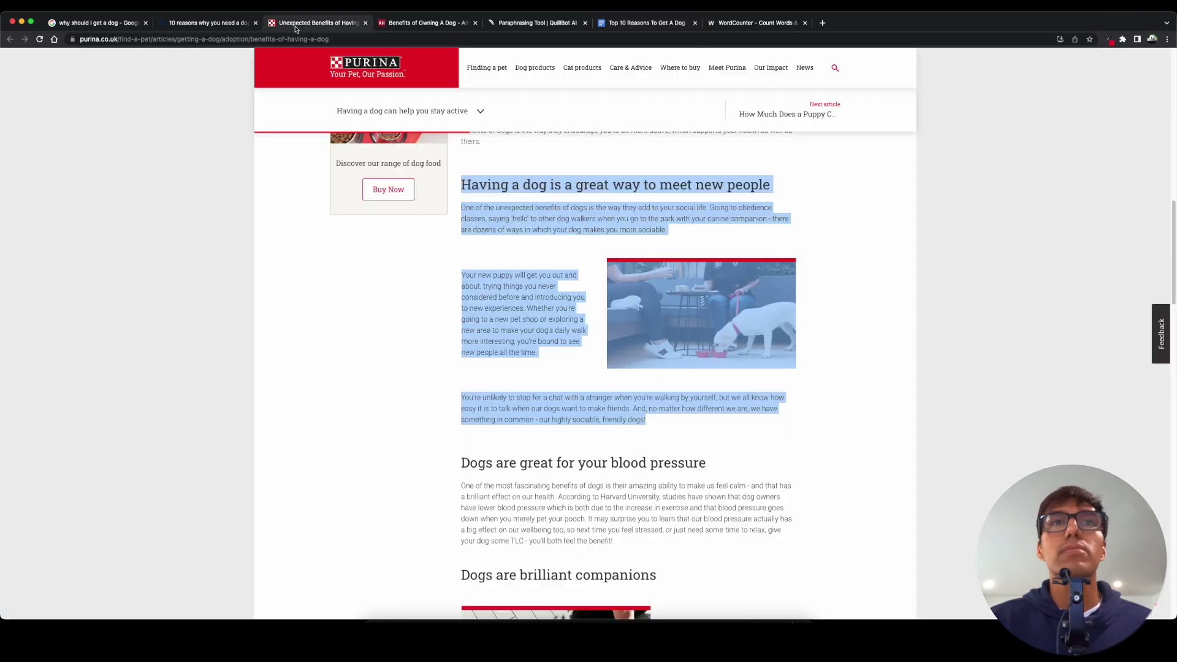
scroll(528, 315, "down", 4)
scroll(528, 314, "down", 5)
scroll(541, 321, "down", 3)
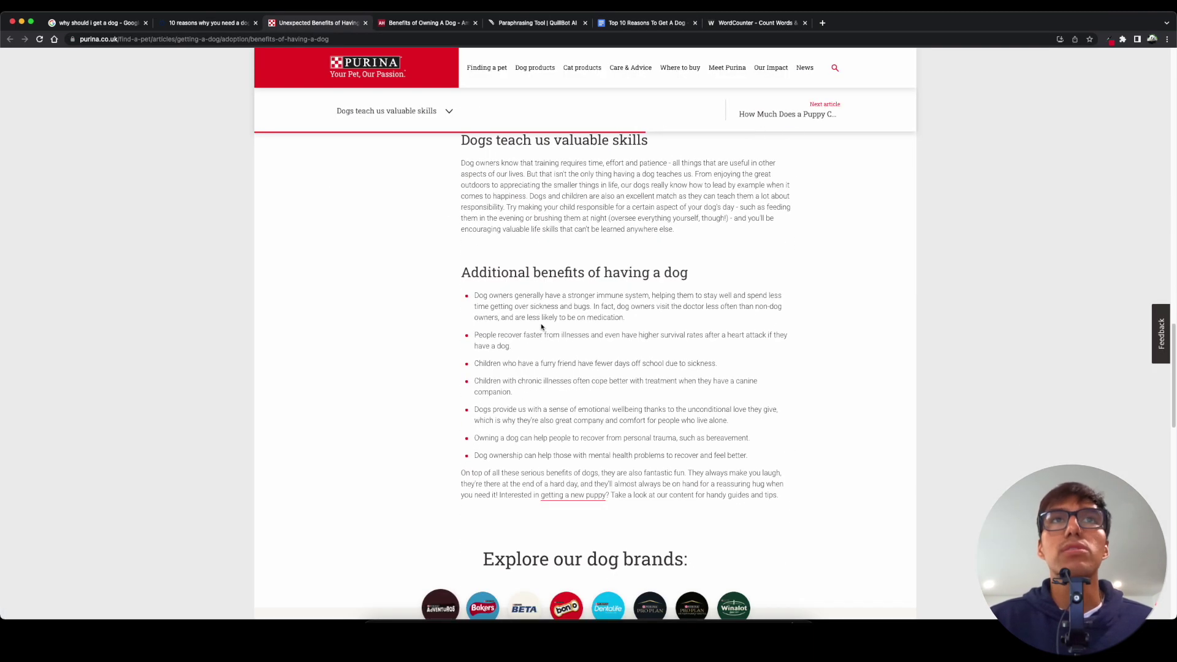
scroll(541, 321, "up", 7)
Select the 'Dogs Can Keep You Safe' section in the American Humane article
left_click(435, 26)
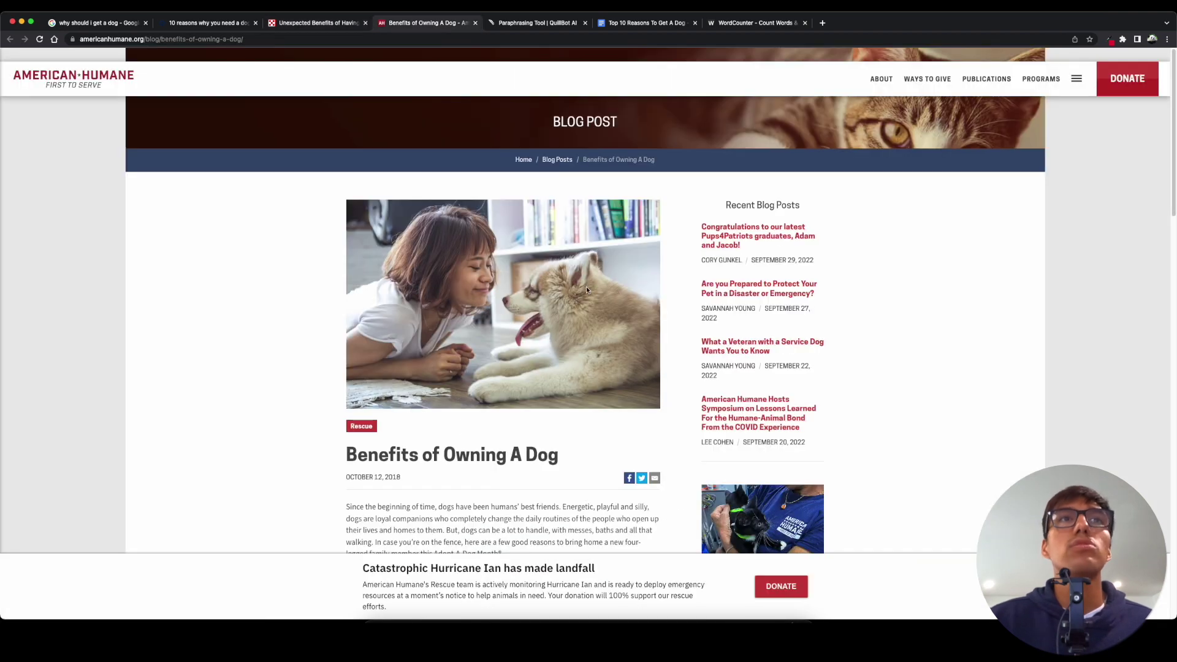
scroll(586, 286, "down", 3)
scroll(401, 386, "down", 2)
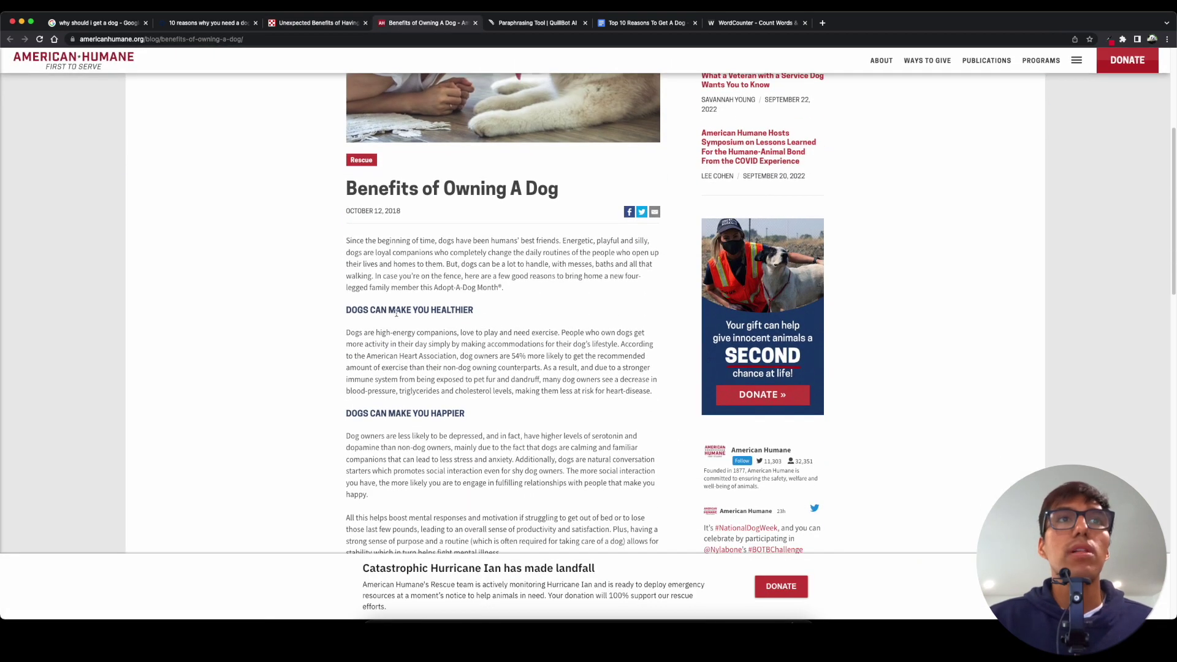
scroll(439, 410, "down", 1)
scroll(439, 409, "down", 2)
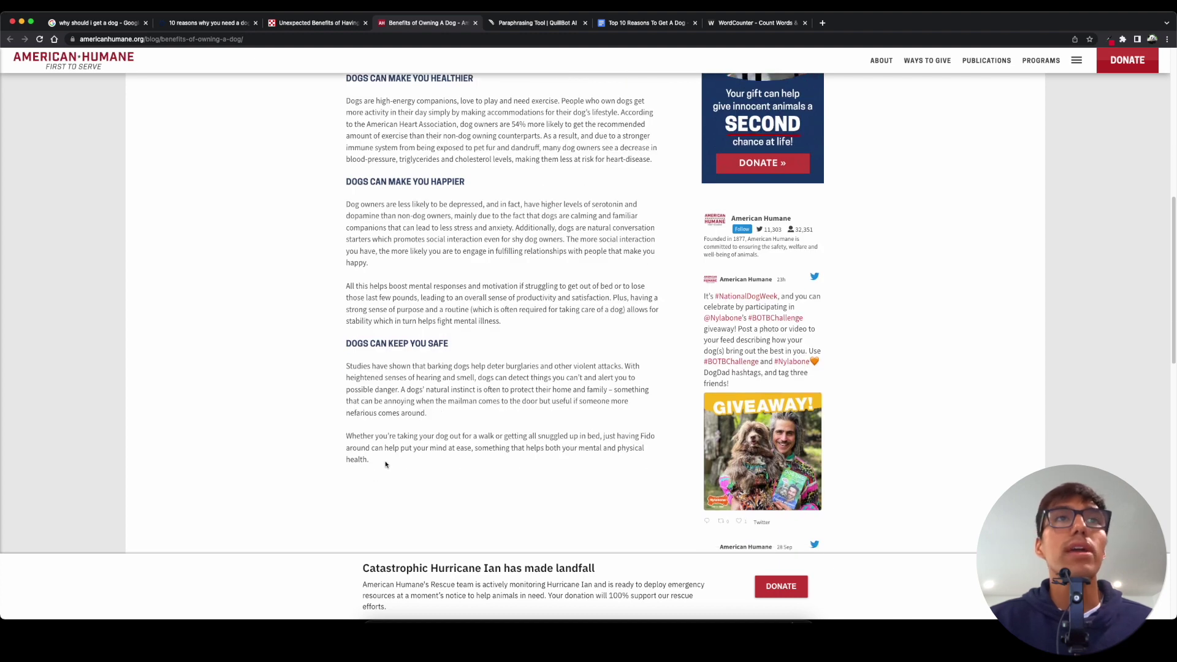
left_click_drag(384, 462, 322, 346)
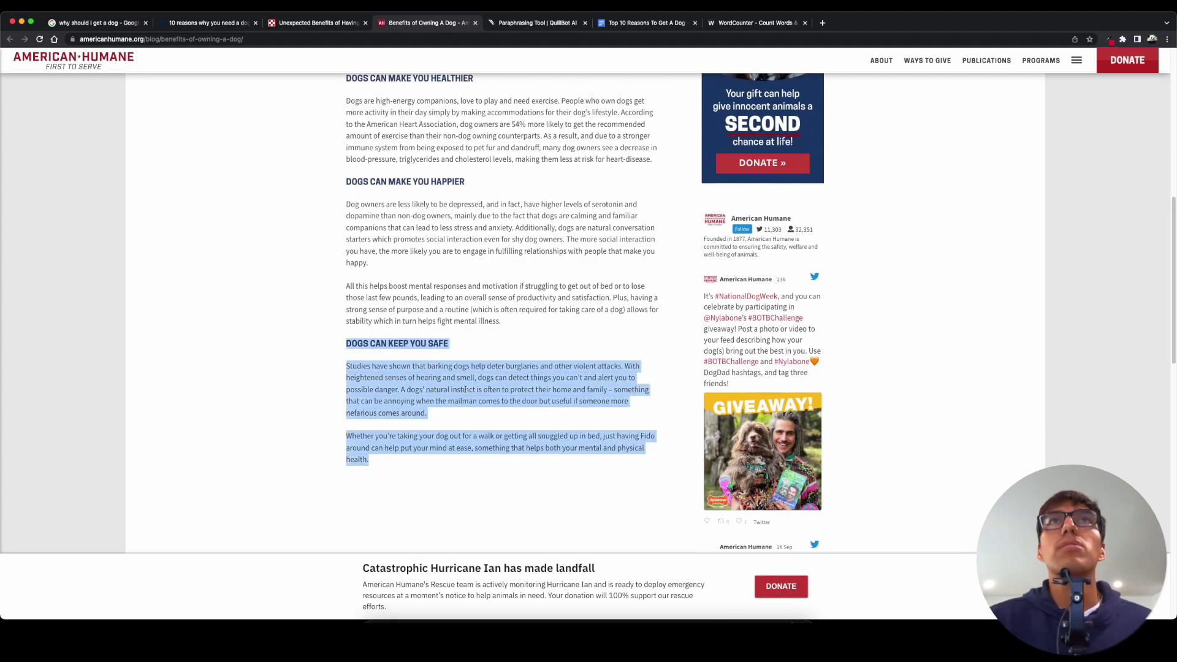
Add the 'Dogs Can Keep You Safe' section to the script below the stay-active section
left_click(640, 25)
scroll(586, 451, "down", 15)
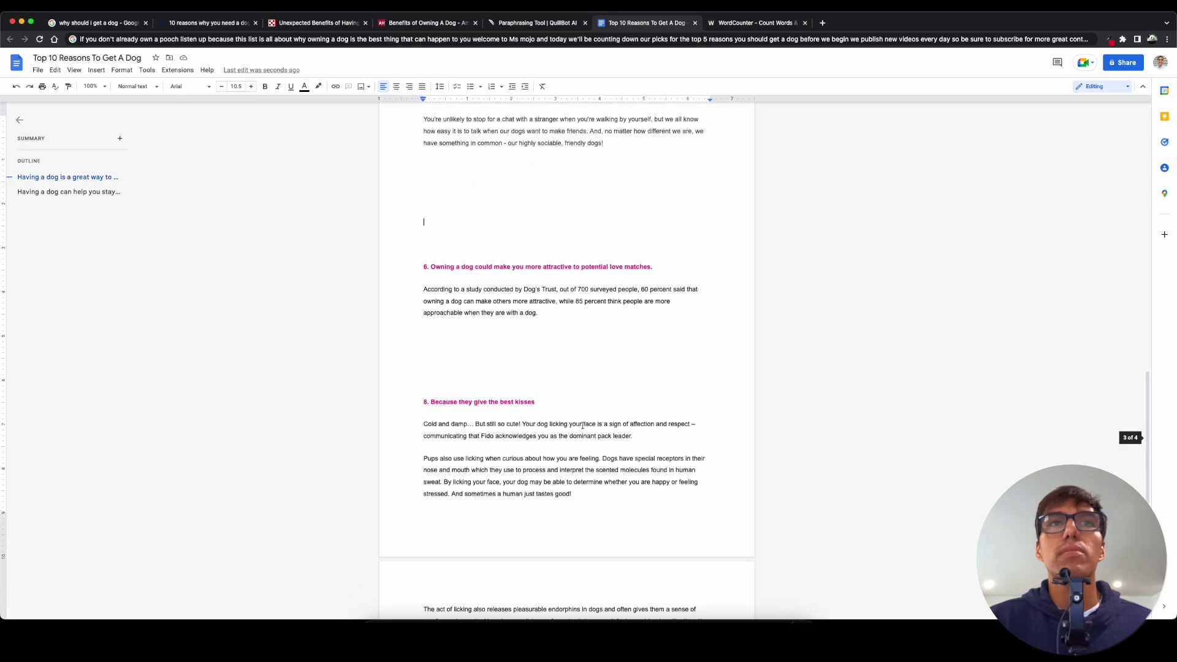
scroll(613, 442, "down", 2)
left_click(641, 432)
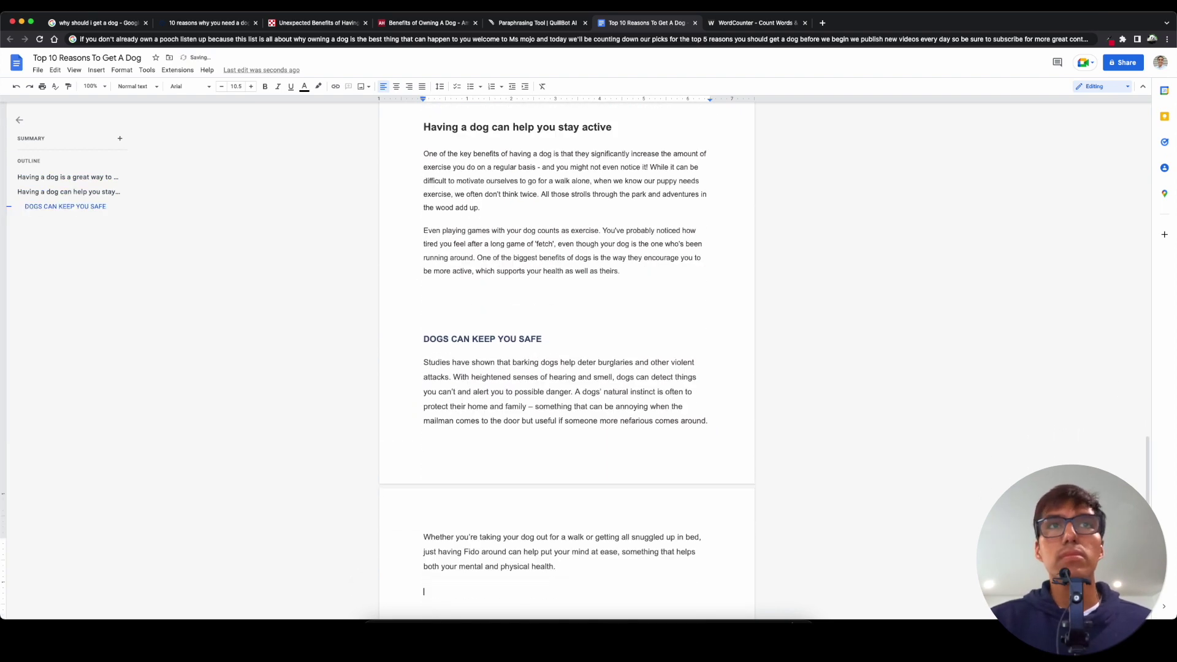
scroll(542, 329, "down", 1)
scroll(542, 329, "up", 5)
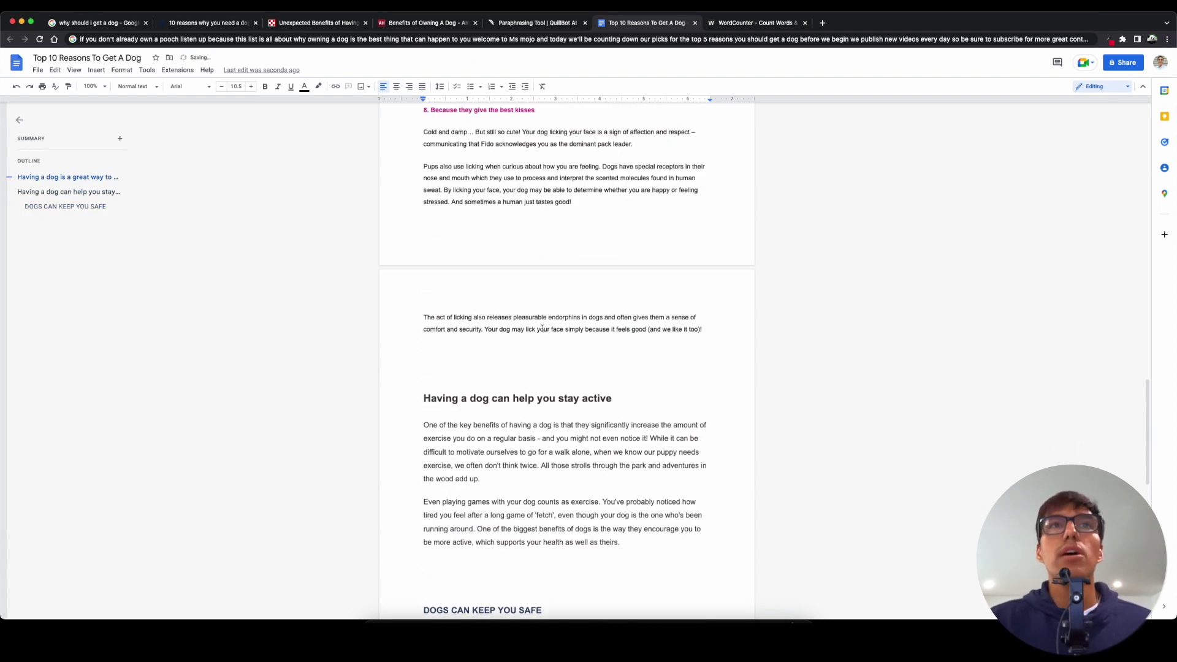
scroll(542, 330, "down", 3)
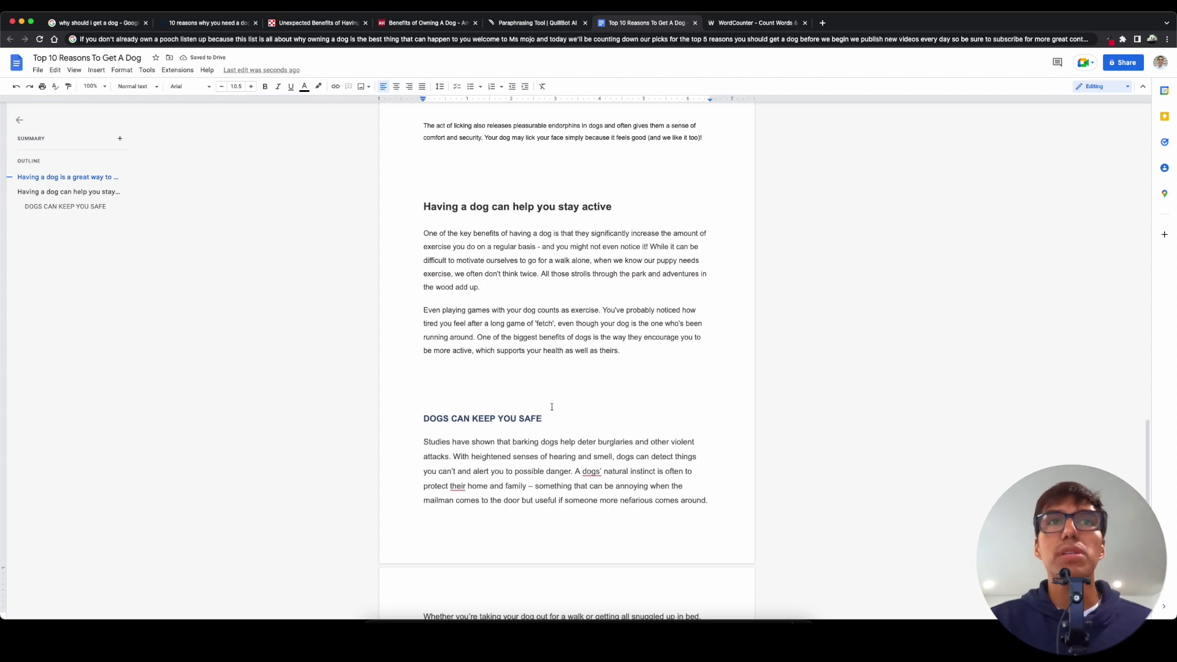
scroll(634, 423, "down", 3)
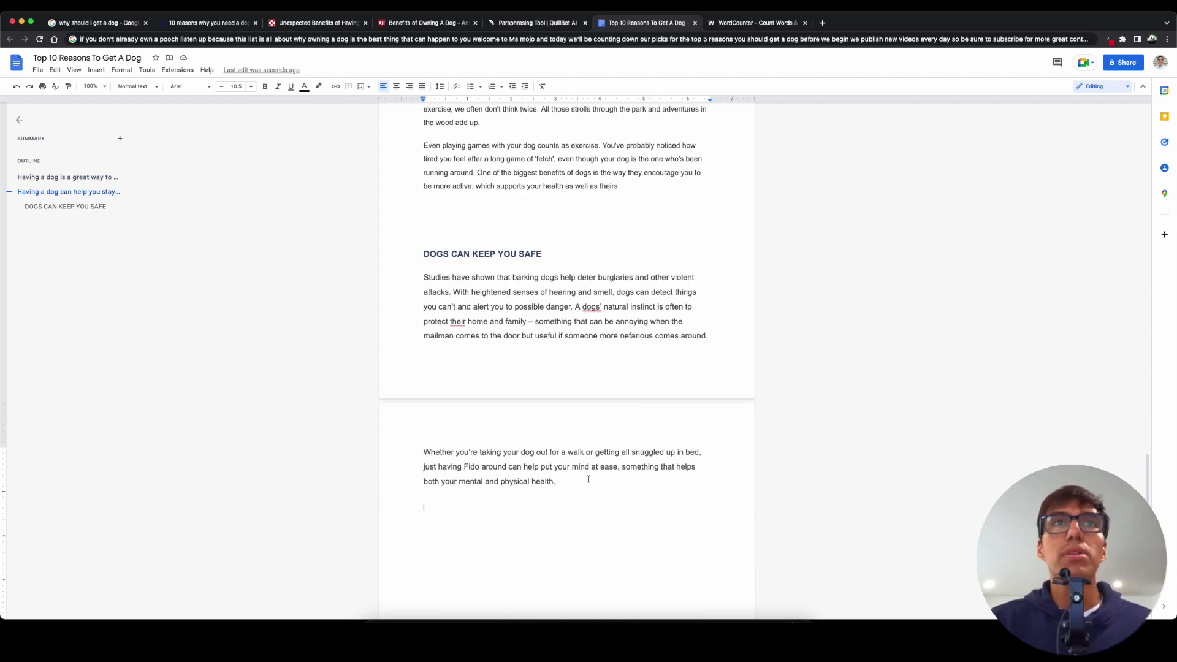
mouse_move(588, 479)
left_mouse_down()
mouse_move(484, 307)
mouse_move(405, 374)
mouse_move(399, 217)
mouse_move(373, 164)
left_mouse_up()
Set the selected script text to font size 10
left_click(240, 88)
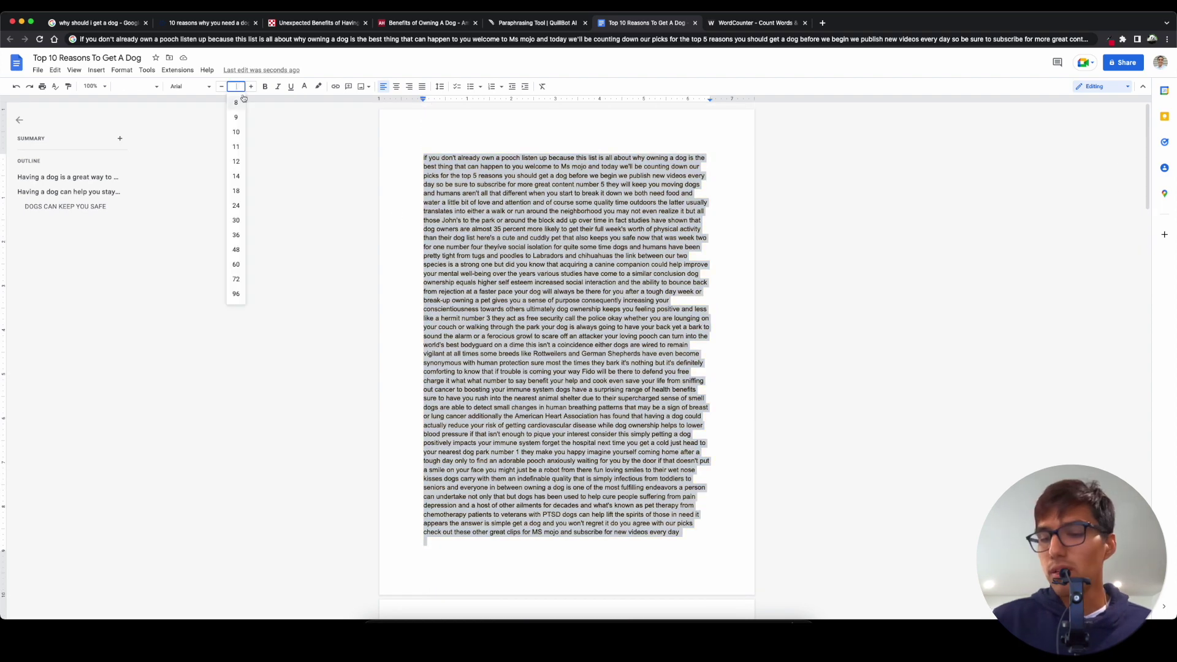
left_click(236, 131)
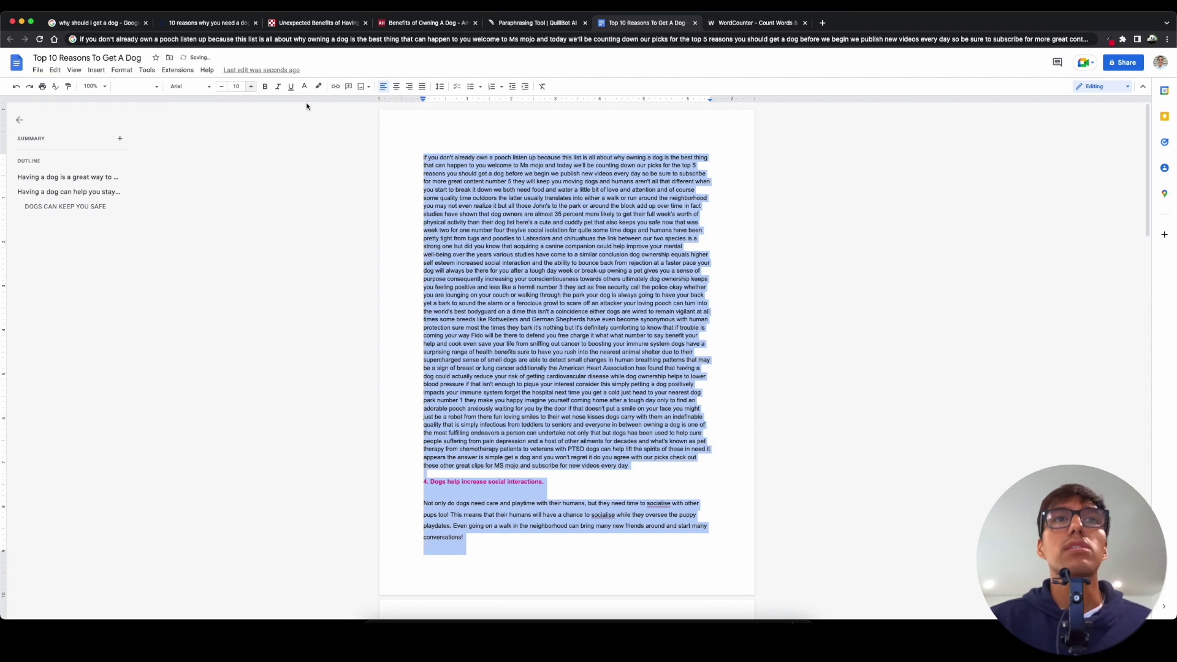
scroll(560, 279, "down", 10)
left_click(560, 278)
Delete the dog photo from the script, keeping the Your new puppy paragraph separate
scroll(560, 279, "down", 5)
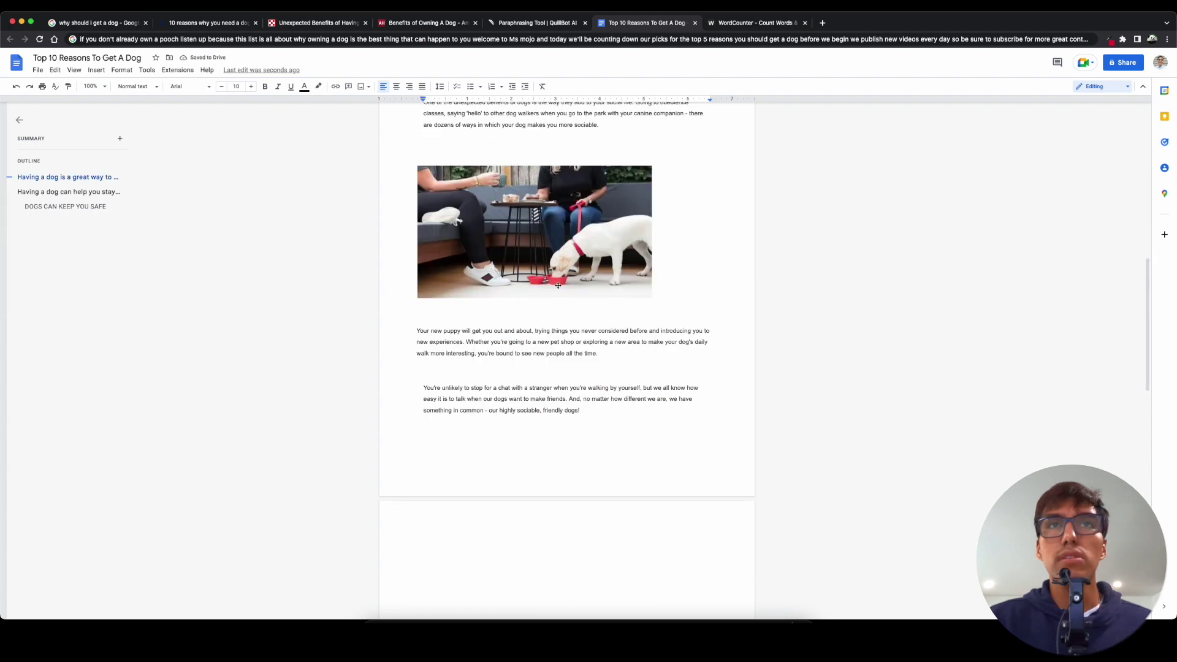
scroll(560, 279, "up", 2)
left_click(551, 292)
key("BackSpace")
key("super+Left")
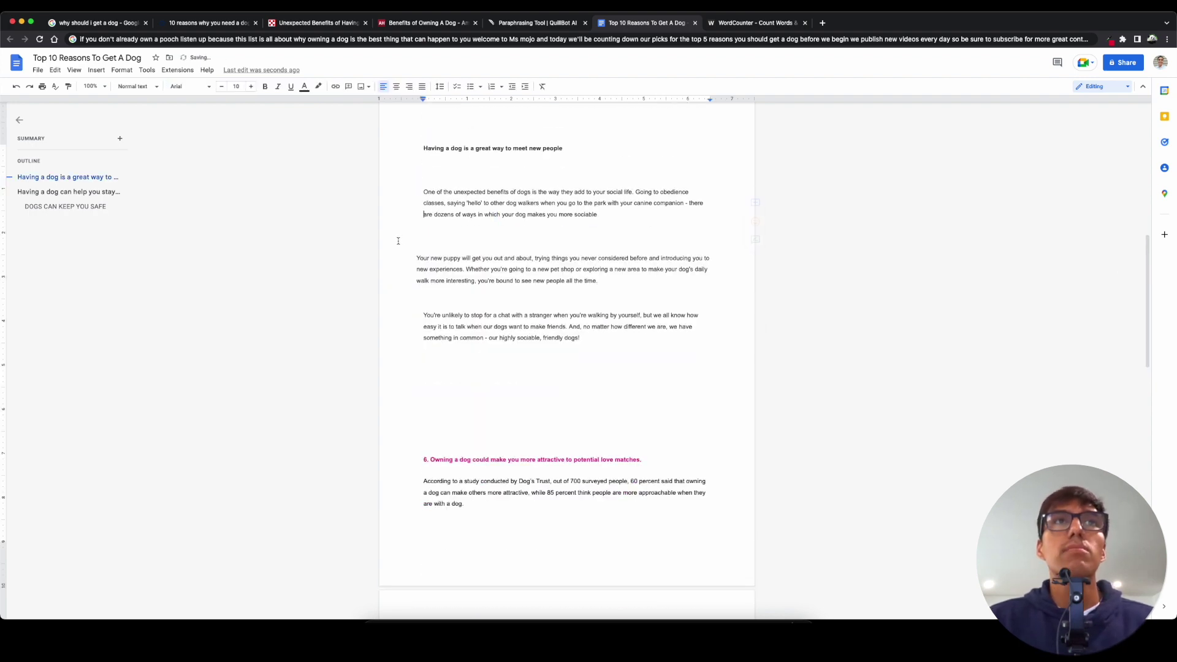
left_click(395, 261)
key("BackSpace")
key("BackSpace")
key("BackSpace")
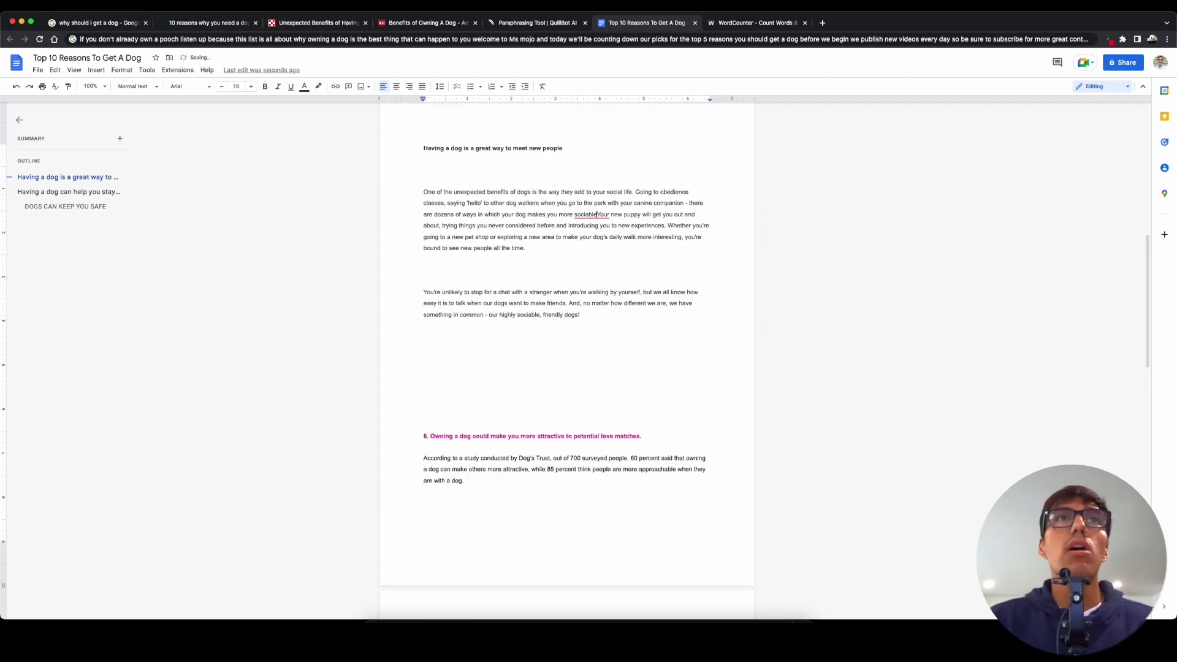
key("ctrl+z")
Delete the meet-new-people section's closing sentence and the blank lines after it
left_click_drag(433, 451, 429, 343)
key("BackSpace")
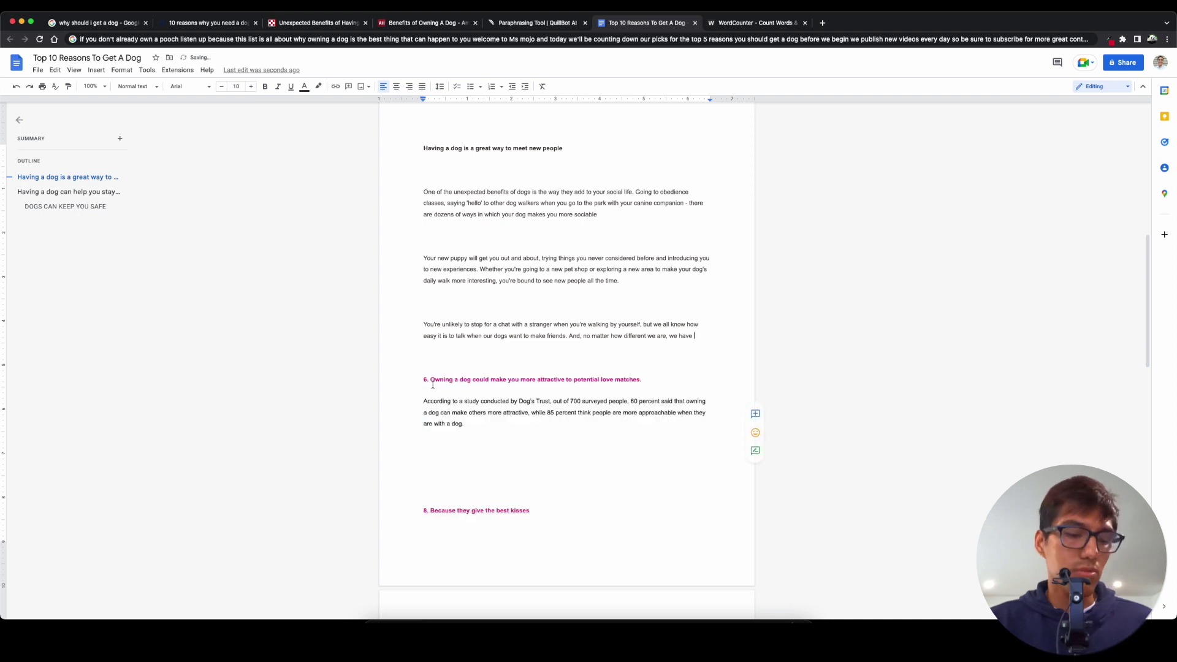
key("super+Down")
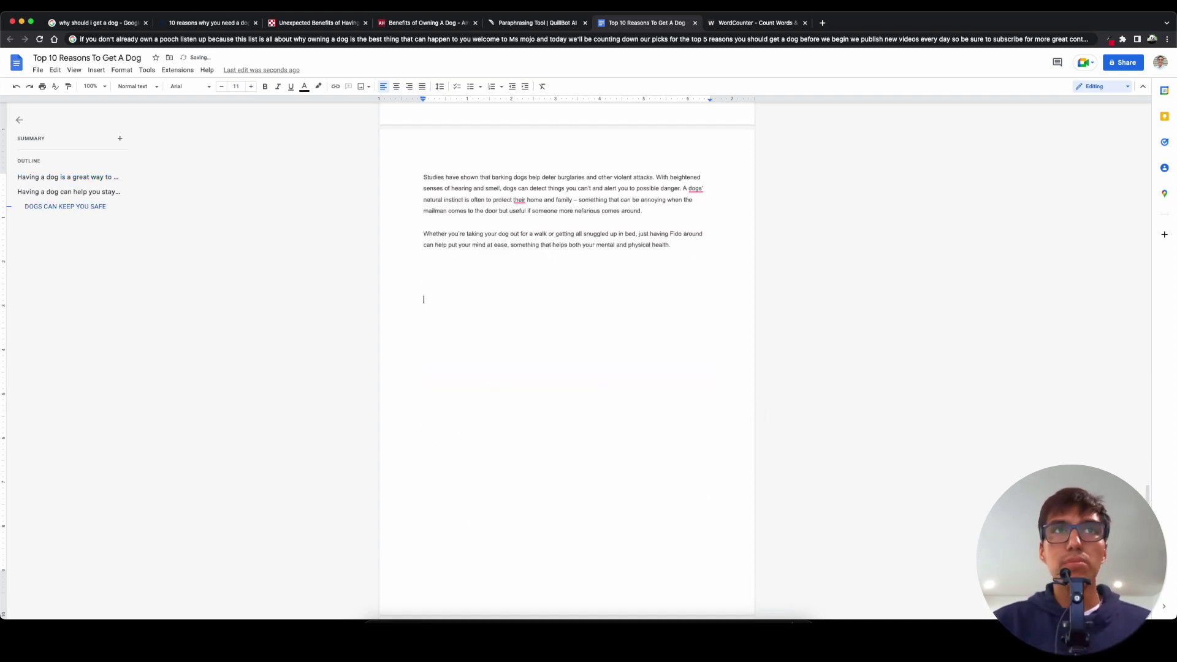
Type the three outline lines 'Intro:', 'Body: (3 reasons to get a dog)' and 'Outro:' at the document's end
type("Intro")
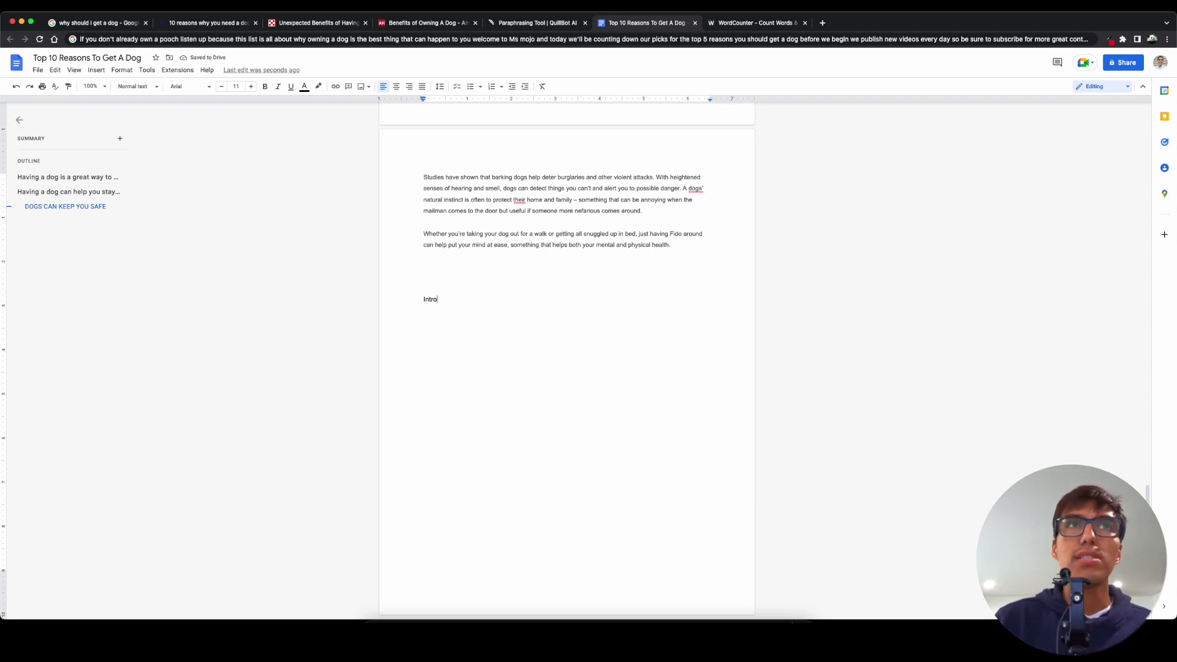
type(":")
key("Return")
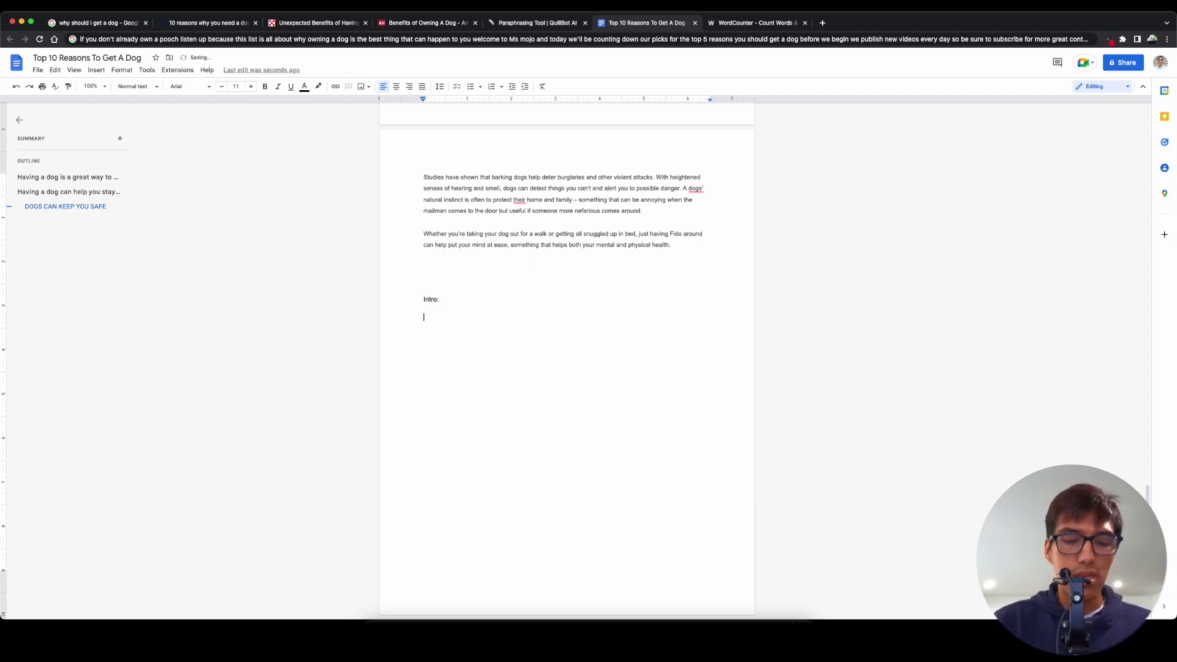
type("Bo")
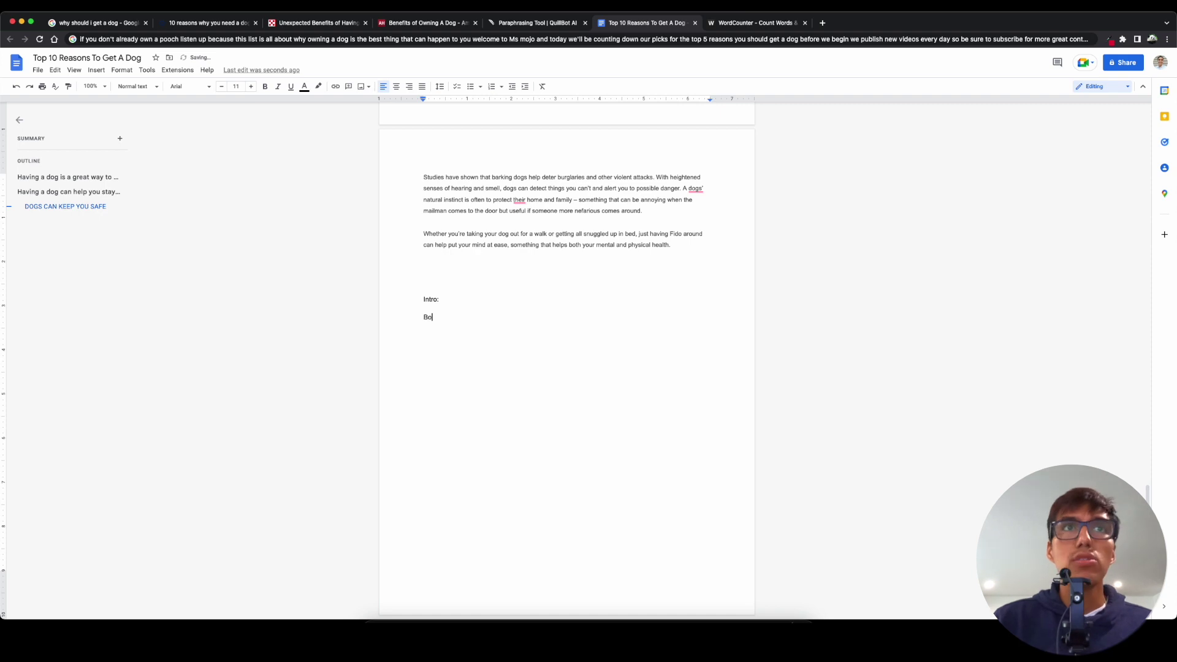
type("dy:")
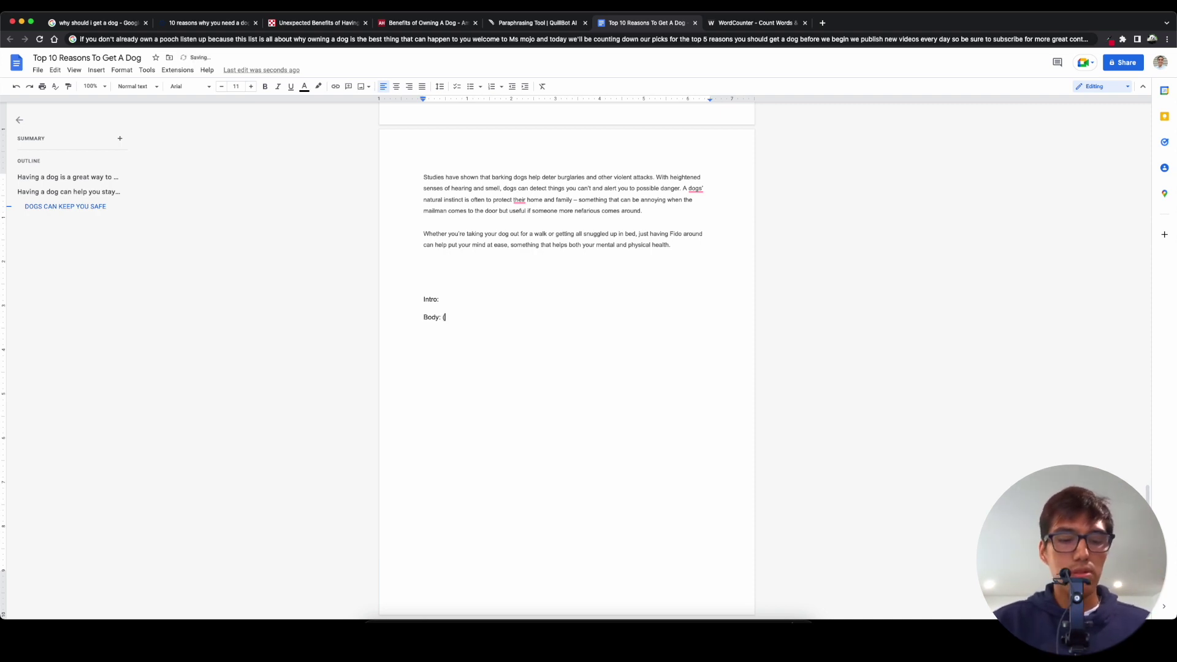
type("(3 reasons to get a dog)")
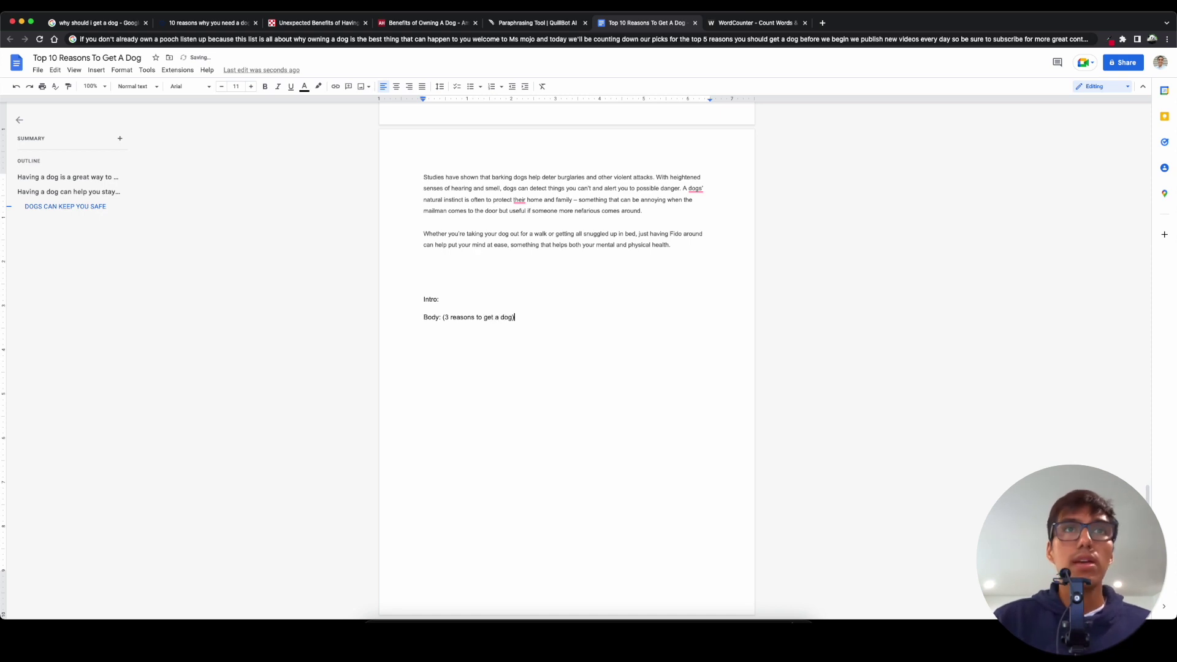
key("Return")
type("Outro:")
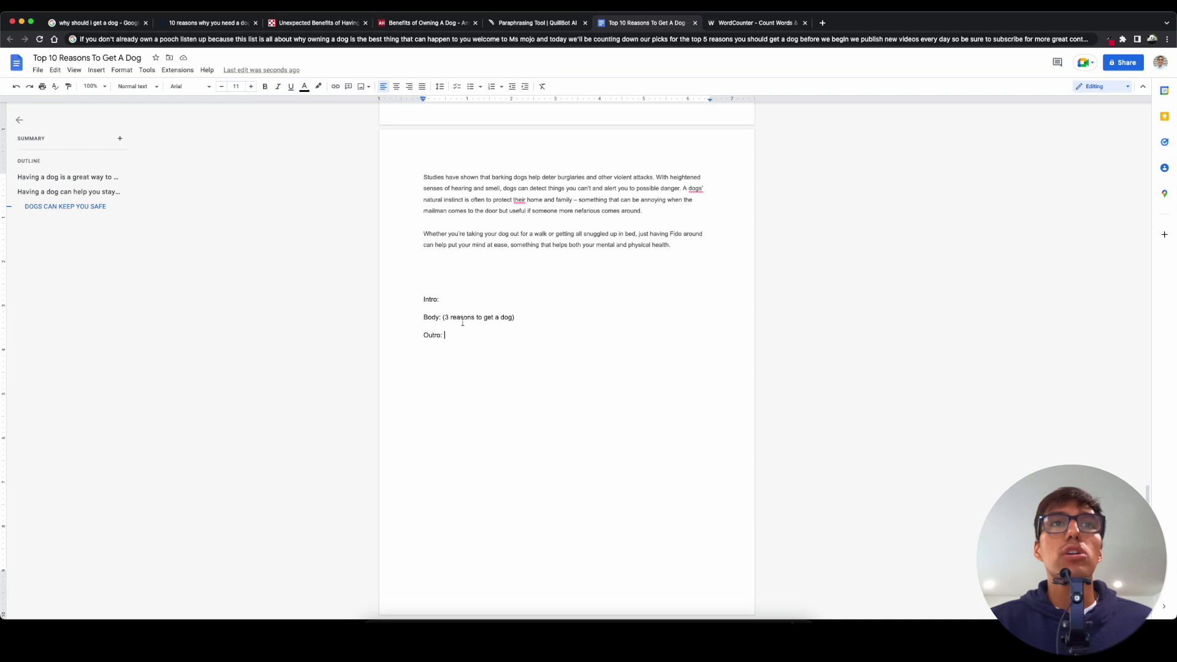
scroll(462, 322, "up", 5)
scroll(462, 321, "down", 4)
Split off the transcript's opening paragraph and paste it below 'Intro:'
left_click_drag(423, 409, 478, 410)
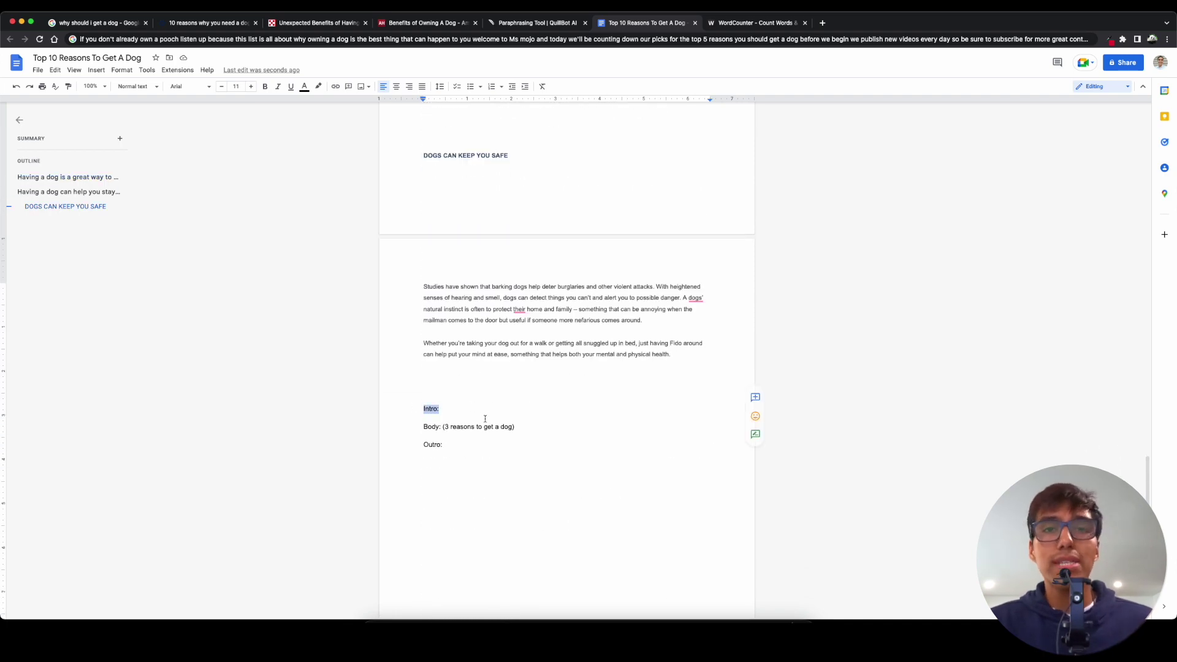
scroll(499, 442, "up", 15)
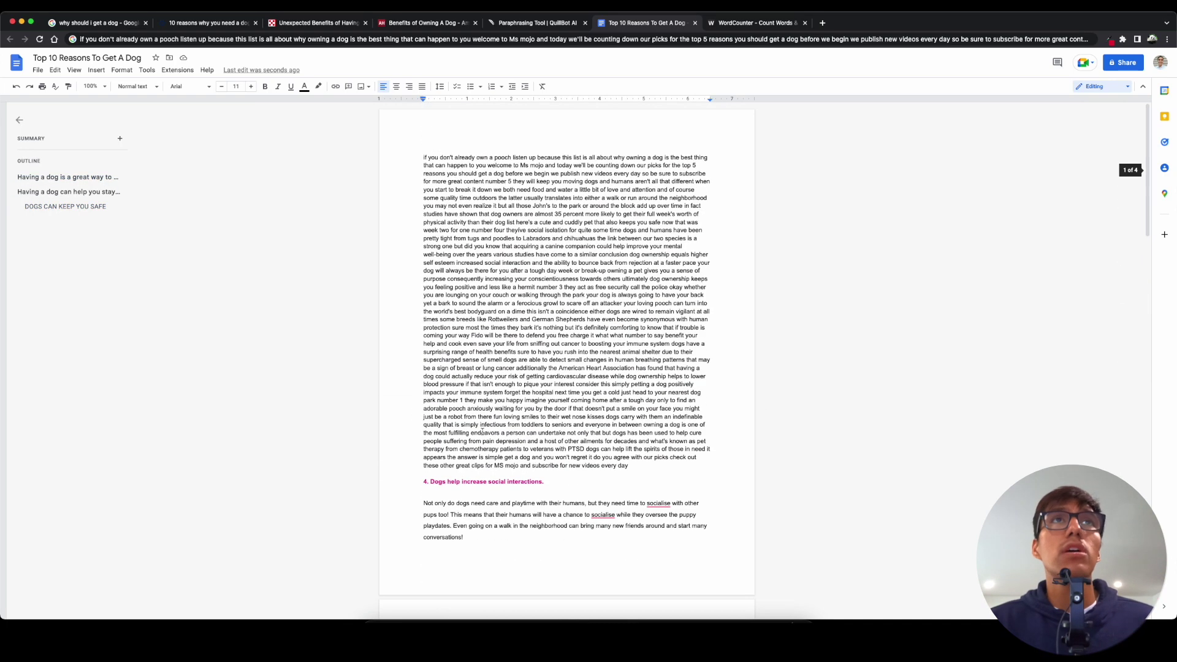
left_click_drag(423, 158, 528, 157)
left_click(464, 157)
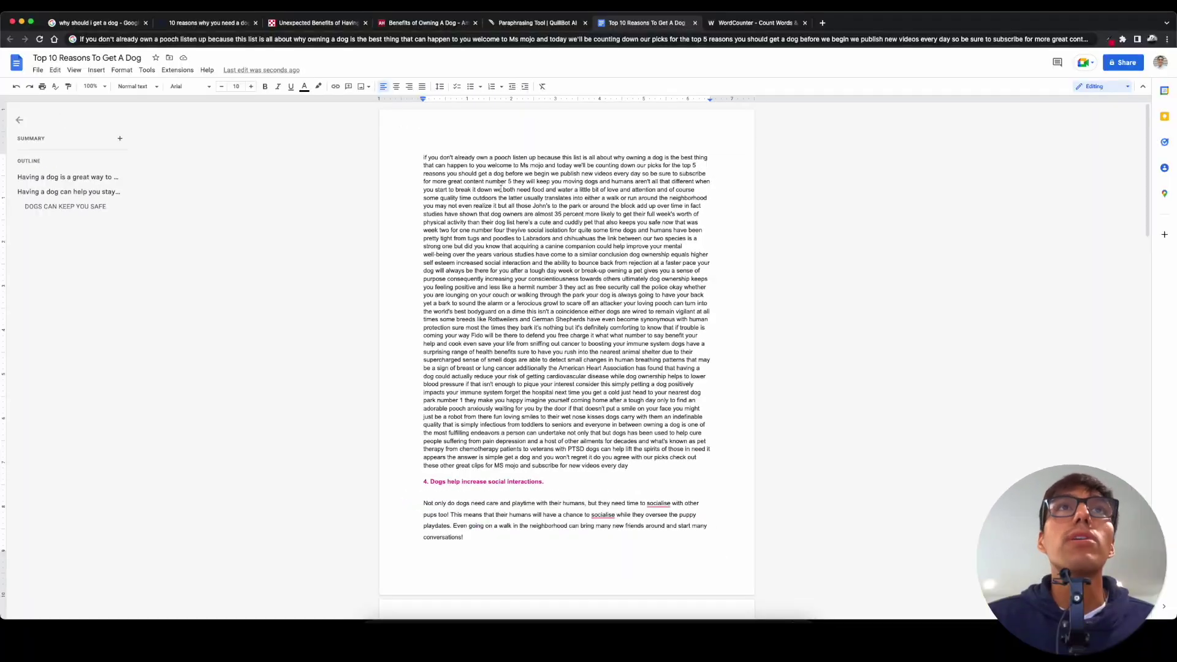
left_click(486, 182)
key("Return")
key("Return")
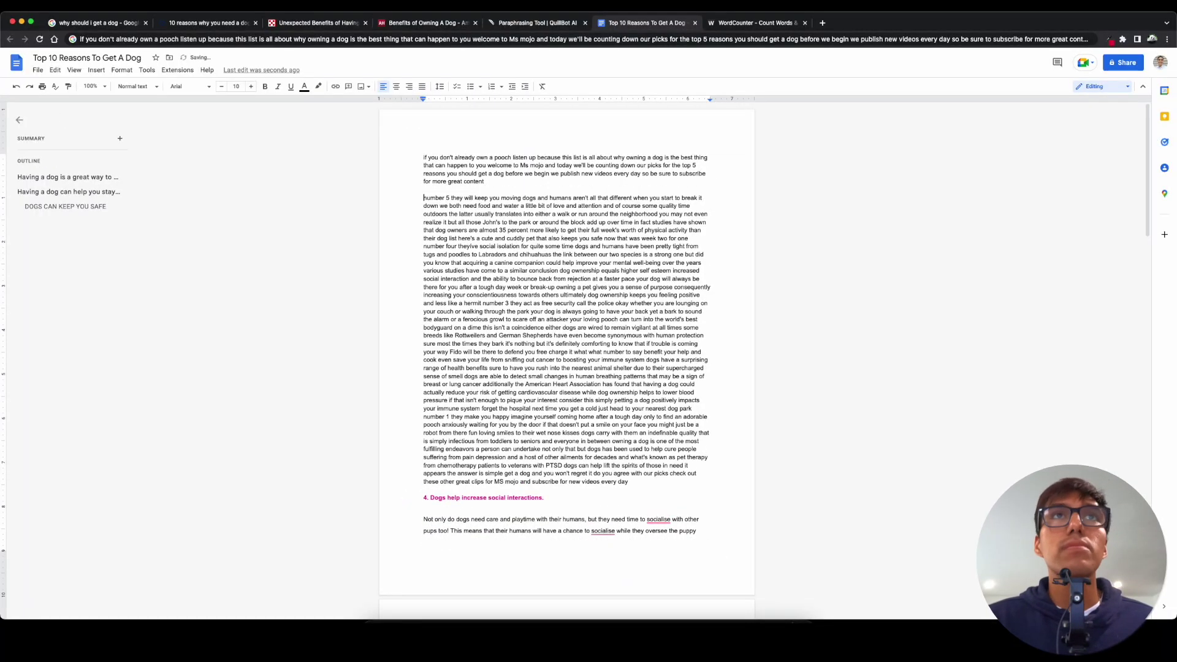
left_click_drag(487, 182, 419, 151)
key("cmd+c")
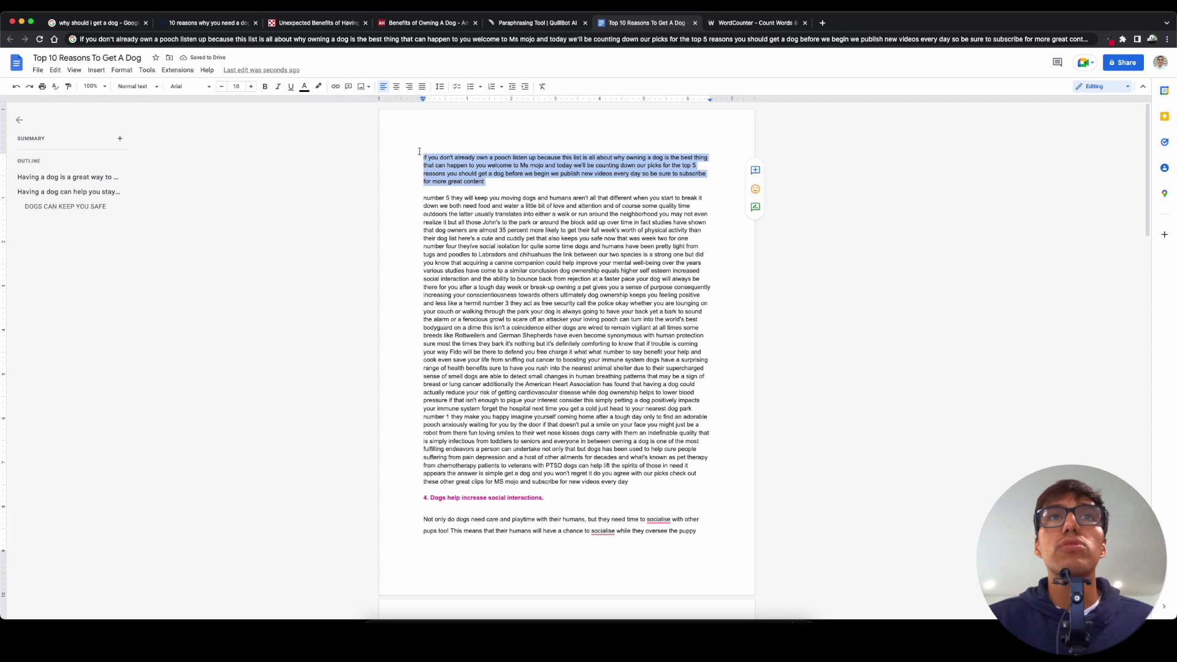
scroll(558, 343, "down", 20)
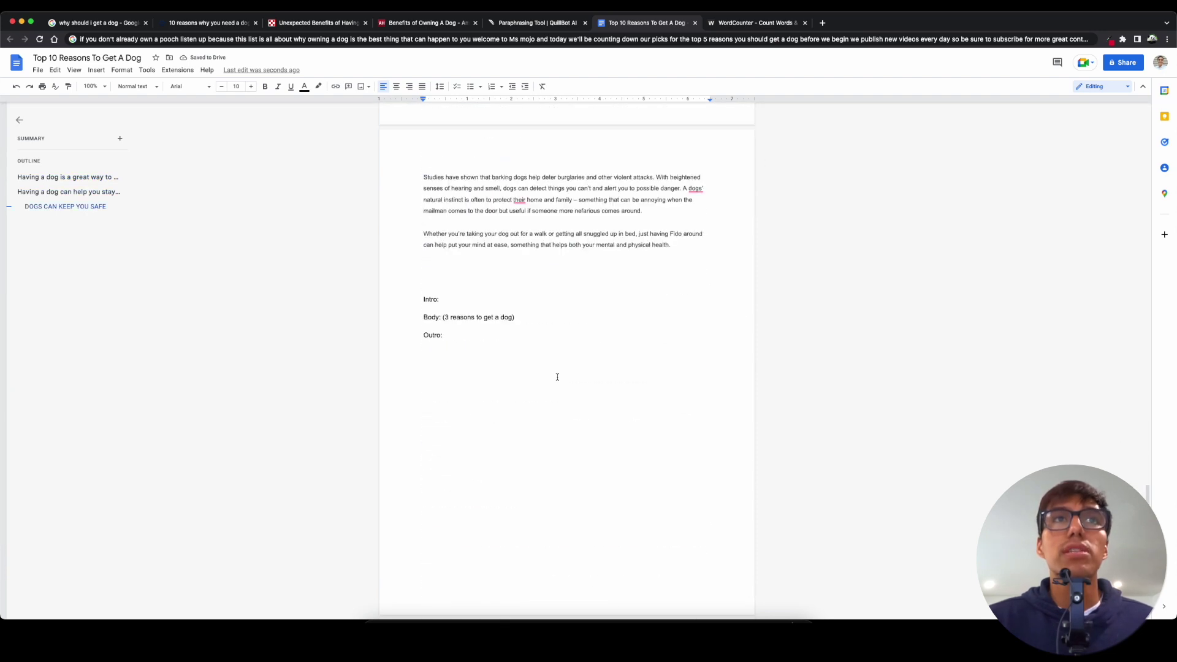
left_click(461, 400)
left_click(466, 300)
key("Return")
key("Return")
key("Return")
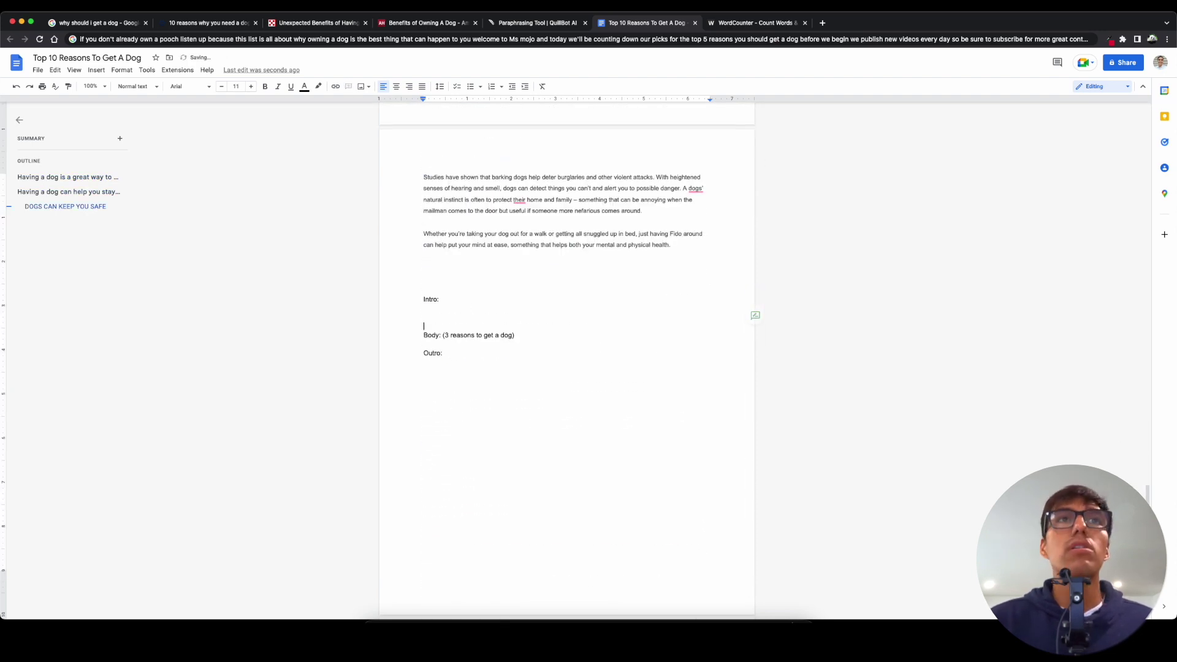
key("Return")
key("cmd+v")
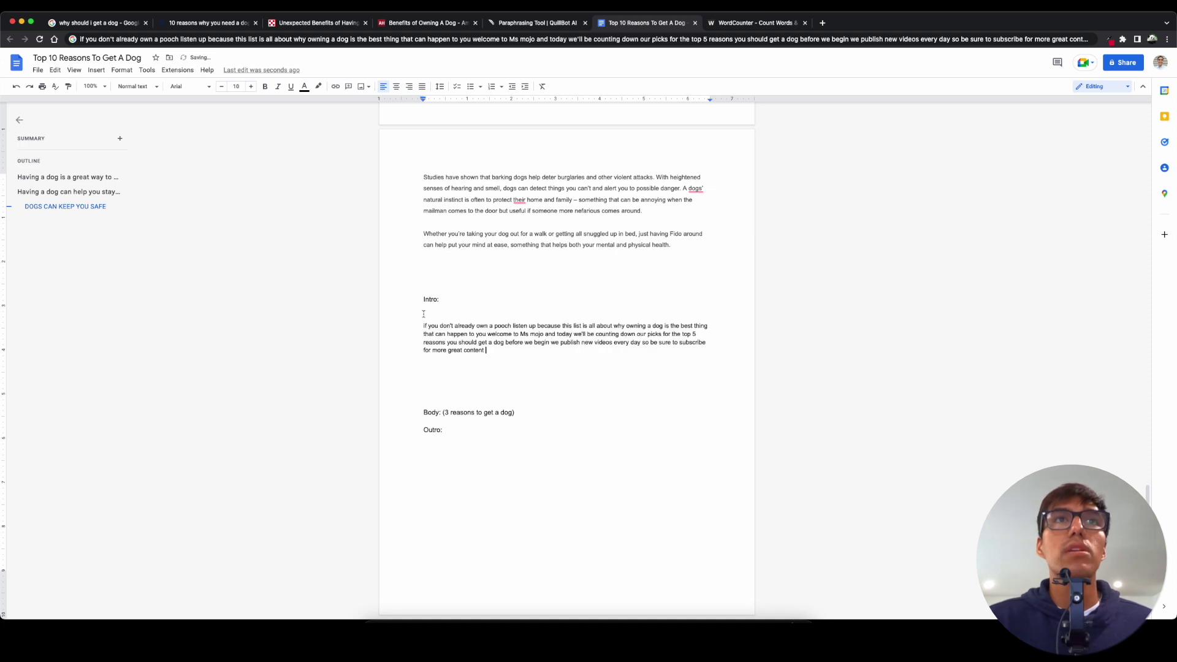
Bold the 'Intro' label and open a fresh line beneath it for the opening sentence
double_click(431, 299)
key("cmd+b")
left_click(438, 312)
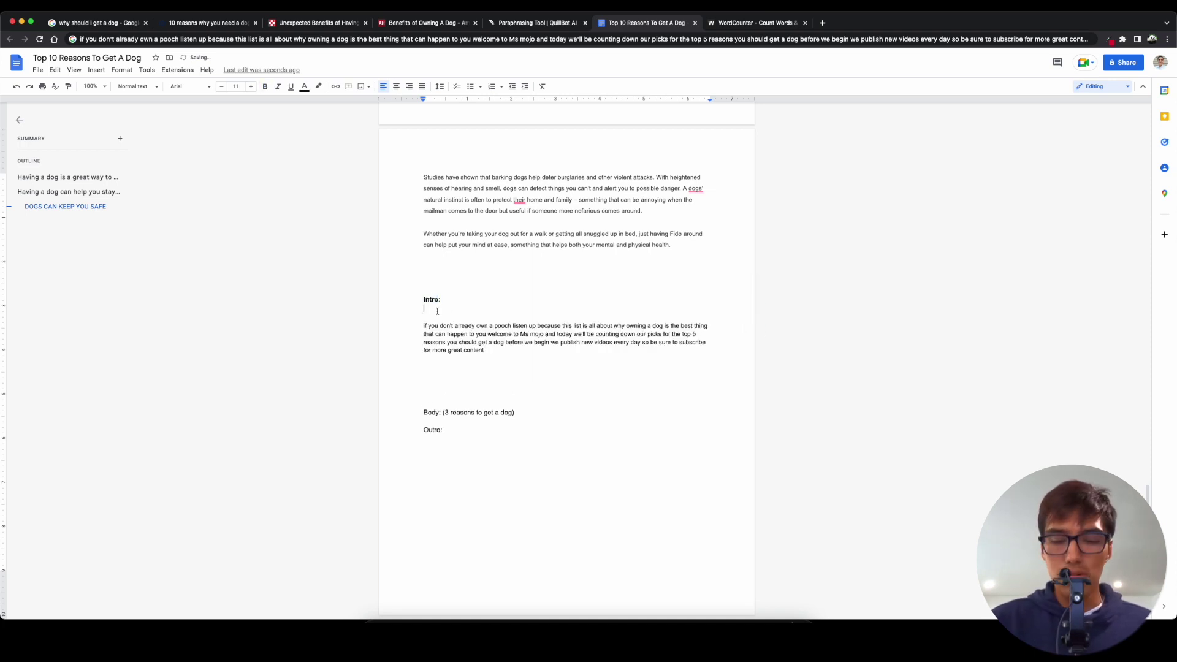
key("Return")
Type the 'They say owning a dog is…' hook paragraph and delete the borrowed pooch paragraph
type("They say owning a dog is the bets thing you can do in life not only because you'll have a friend for life but because there's so many more benefits")
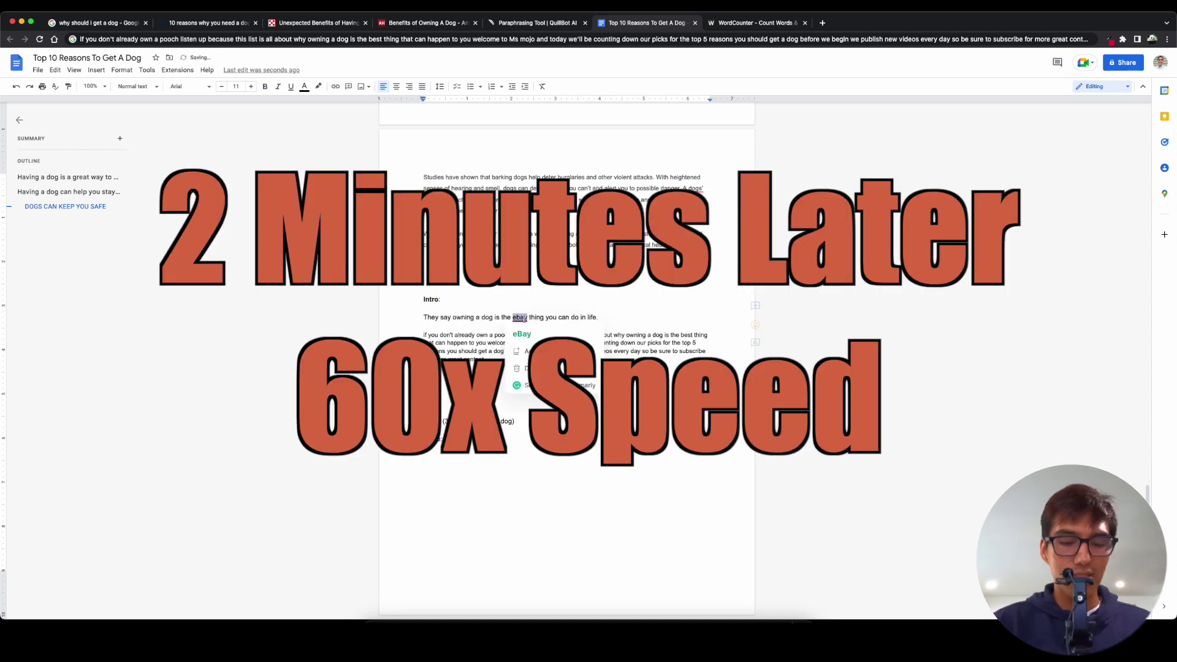
type(". Trust me, when you get a dog, it'll be the best day of your life. And so in today's video, we will be going over the top 3 reasons you should get a dog.")
left_click(490, 388)
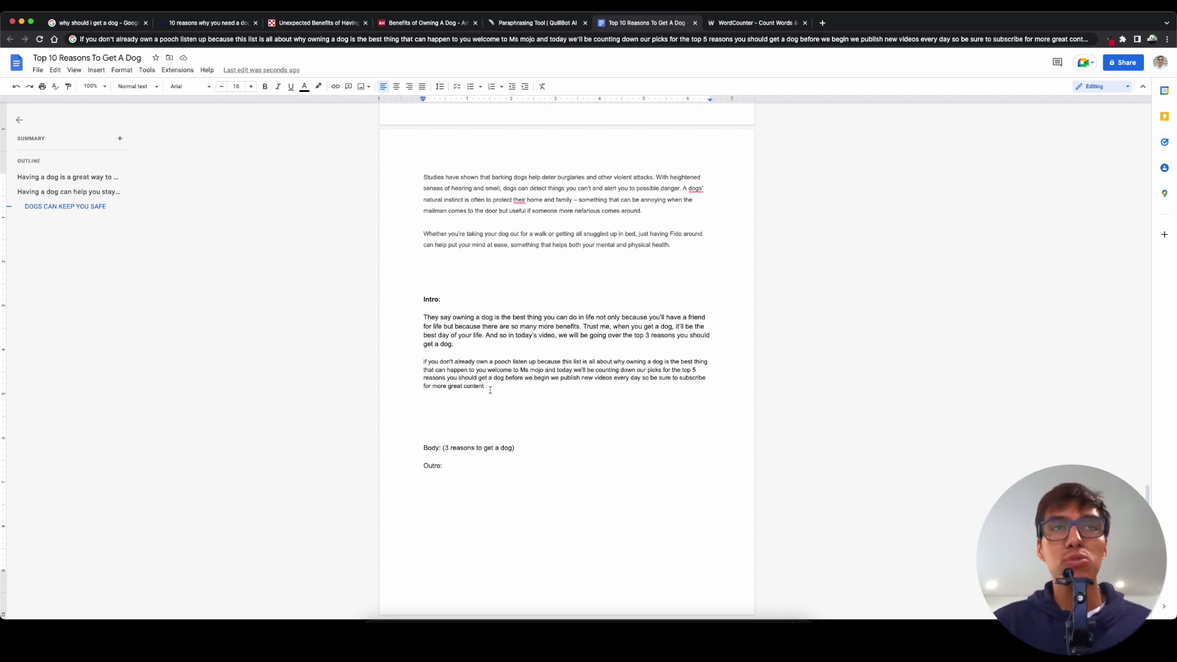
triple_click(490, 390)
key("BackSpace")
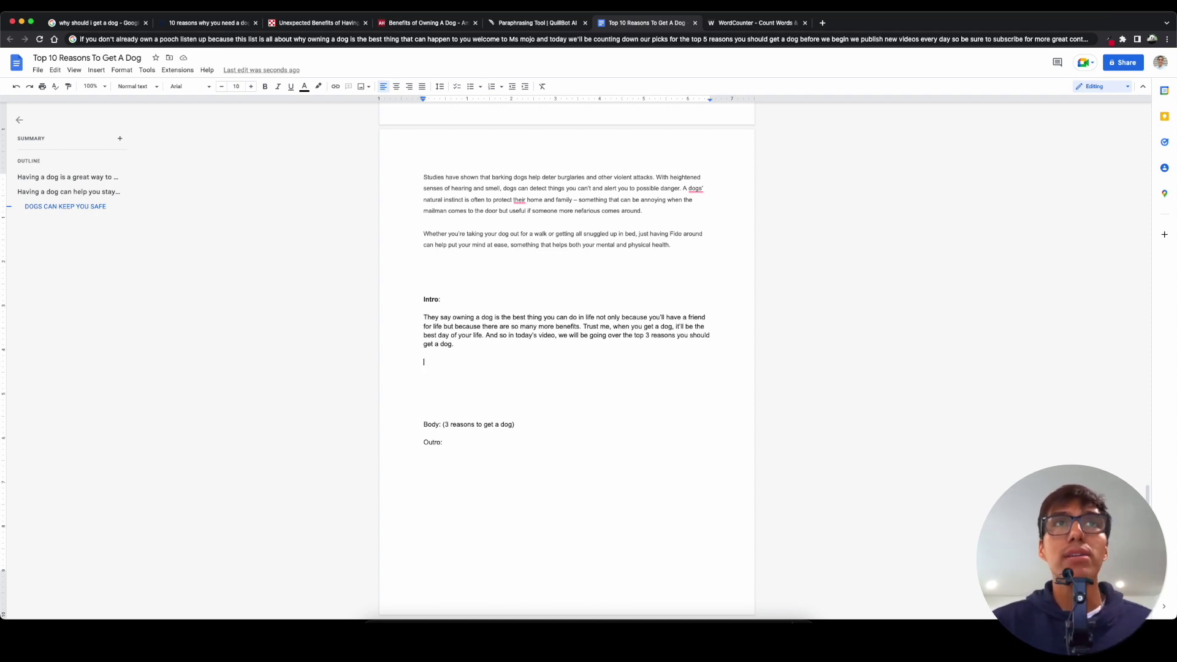
Move the social interactions passage from the article to just above the Body heading
scroll(467, 420, "up", 20)
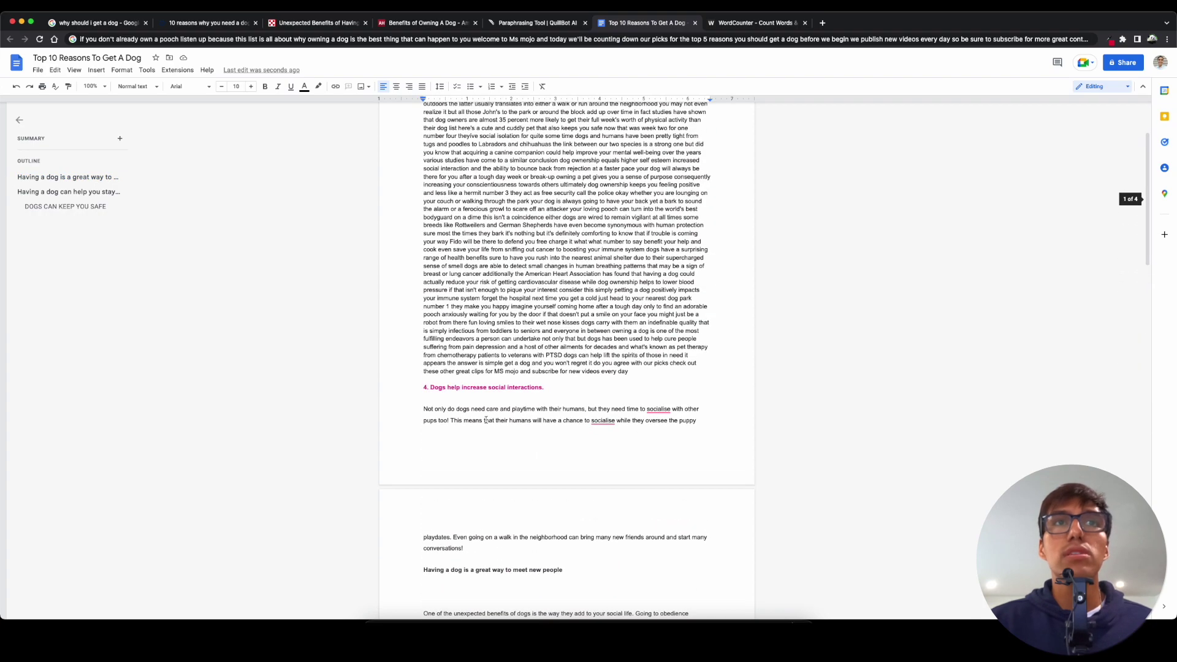
scroll(487, 420, "down", 5)
scroll(485, 421, "up", 7)
scroll(484, 419, "down", 3)
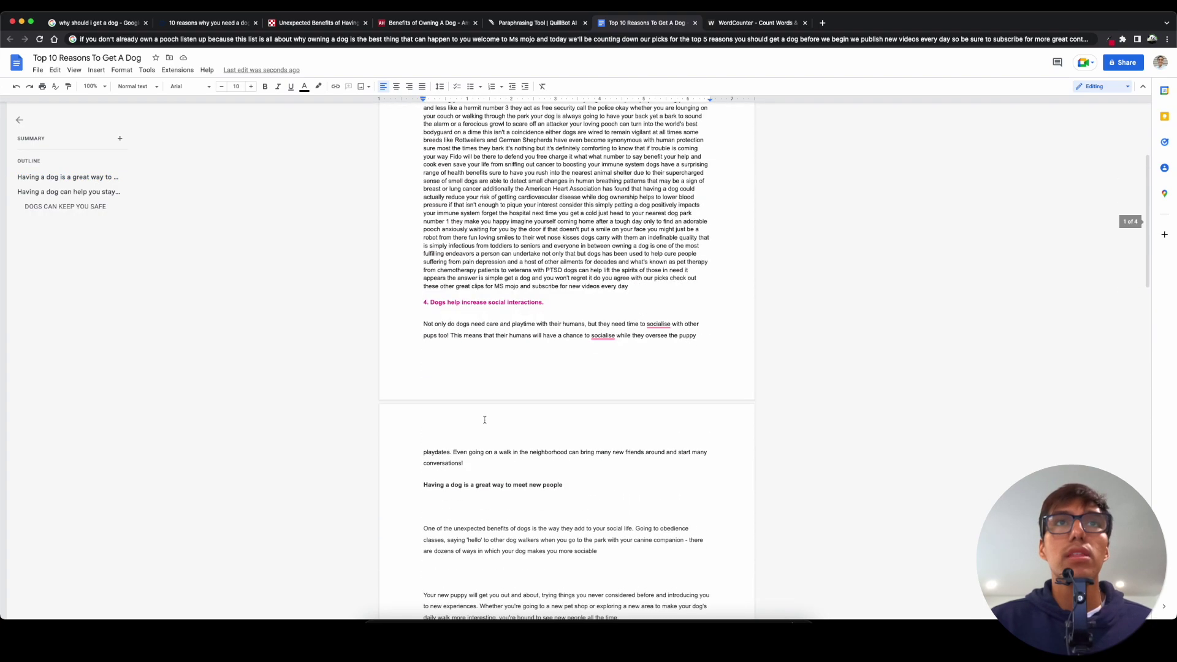
left_click_drag(423, 302, 598, 298)
scroll(595, 354, "down", 2)
scroll(613, 401, "down", 5)
scroll(626, 375, "down", 5)
key("BackSpace")
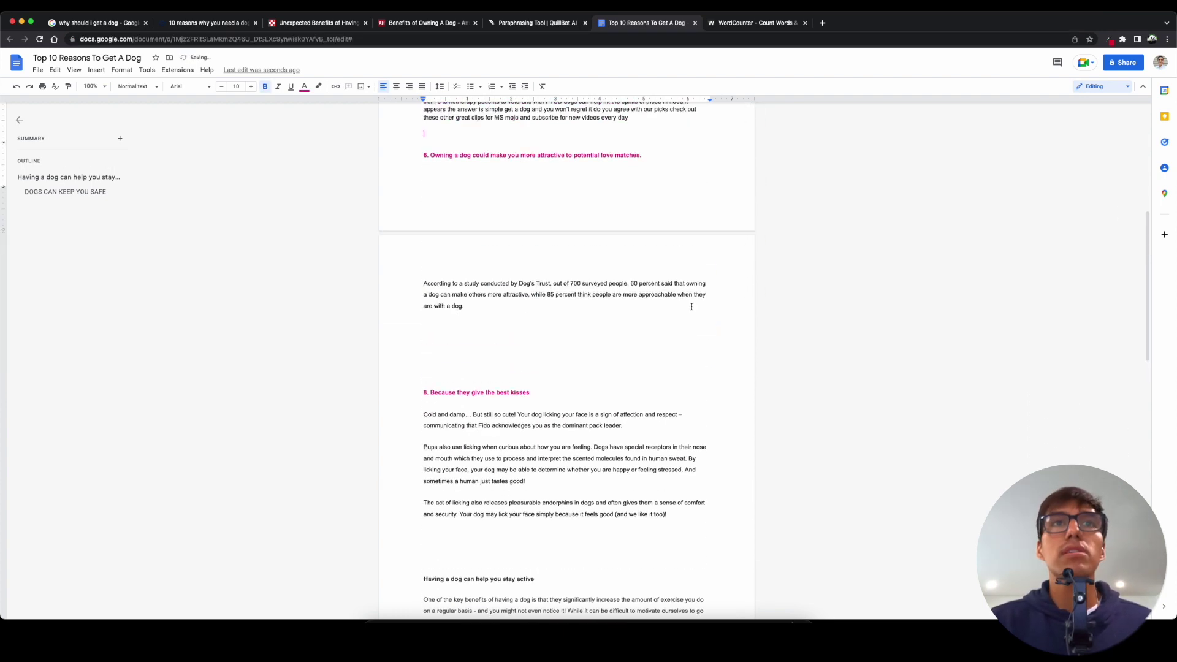
scroll(526, 339, "down", 15)
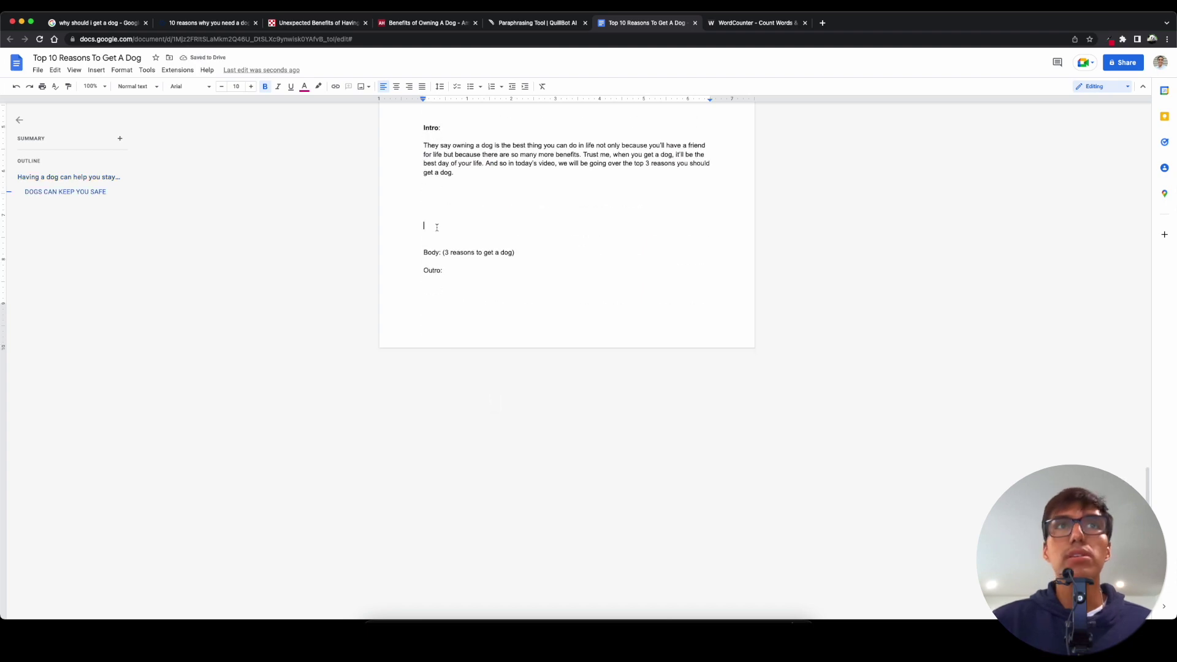
left_click(434, 227)
key("Return")
key("Return")
key("Return")
key("Return")
key("Return")
key("Return")
key("Return")
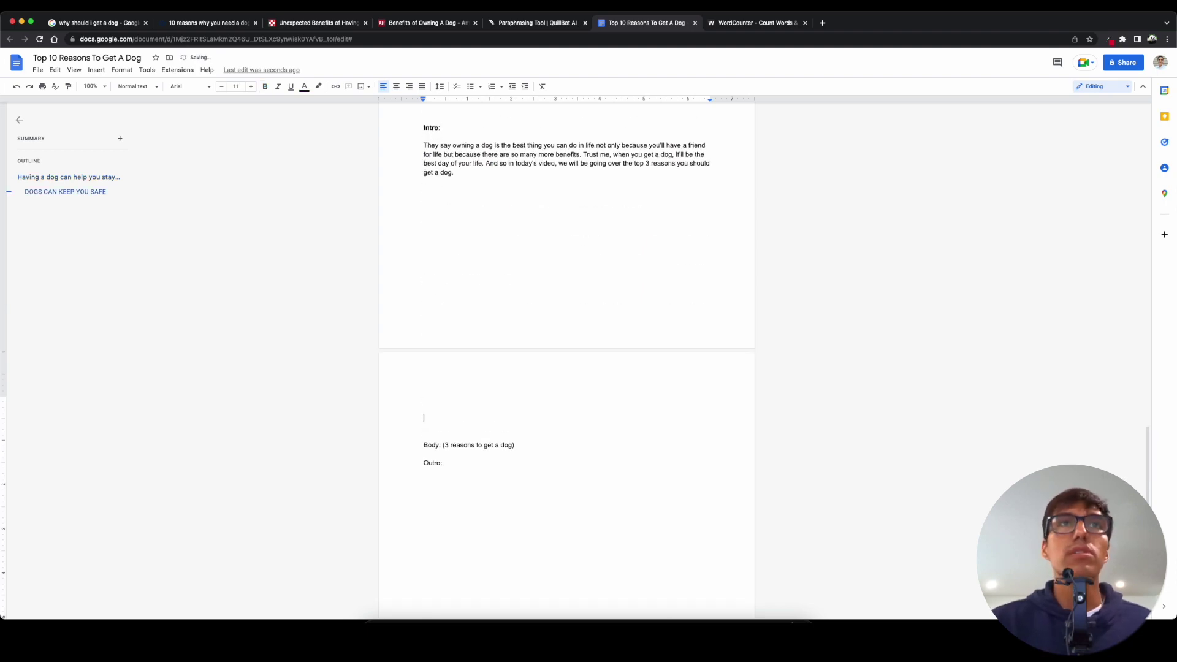
key("ctrl+v")
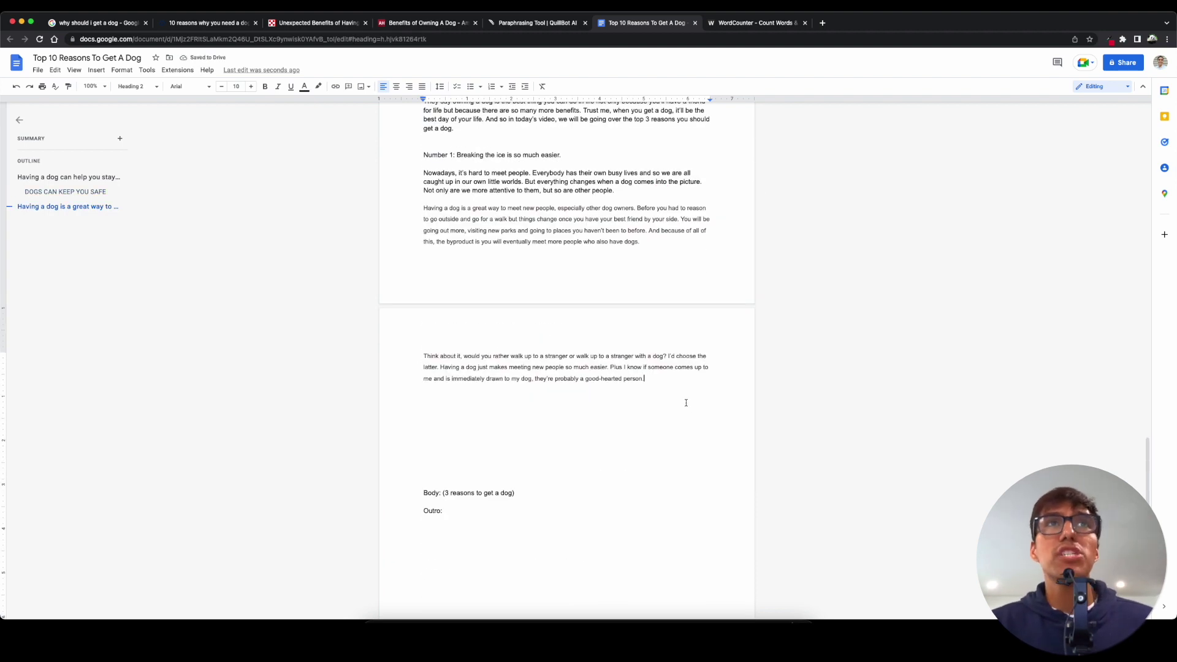
Write the Number 1 and Number 2 'You feel safer' reason sections
scroll(588, 407, "up", 1)
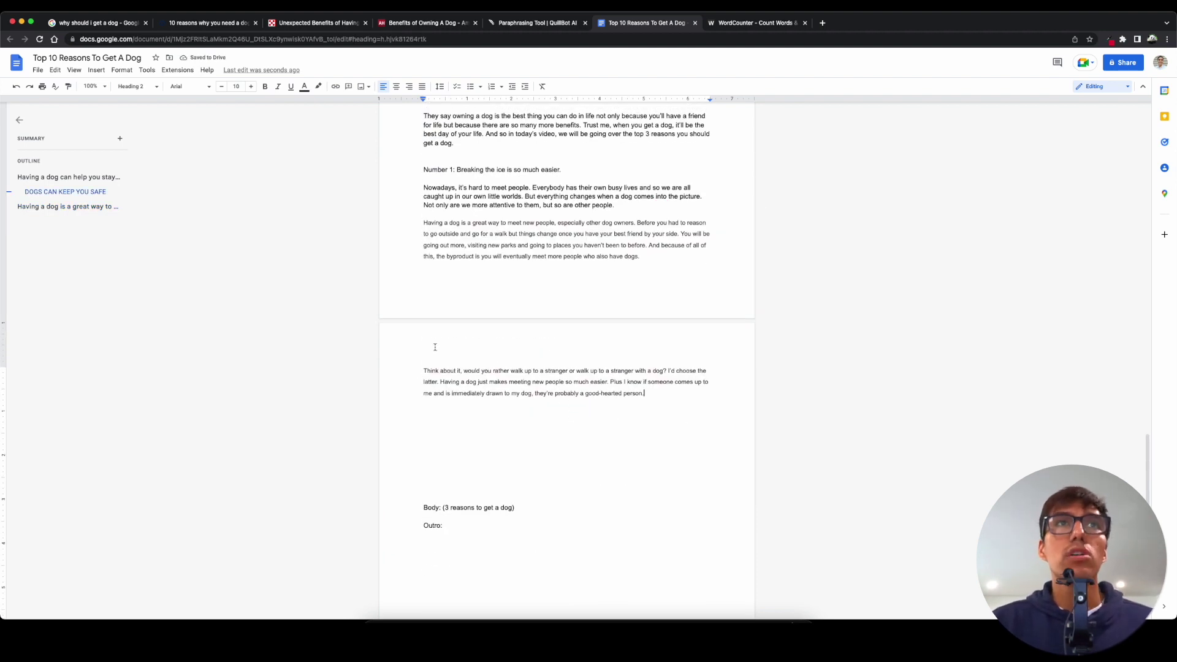
scroll(435, 347, "up", 2)
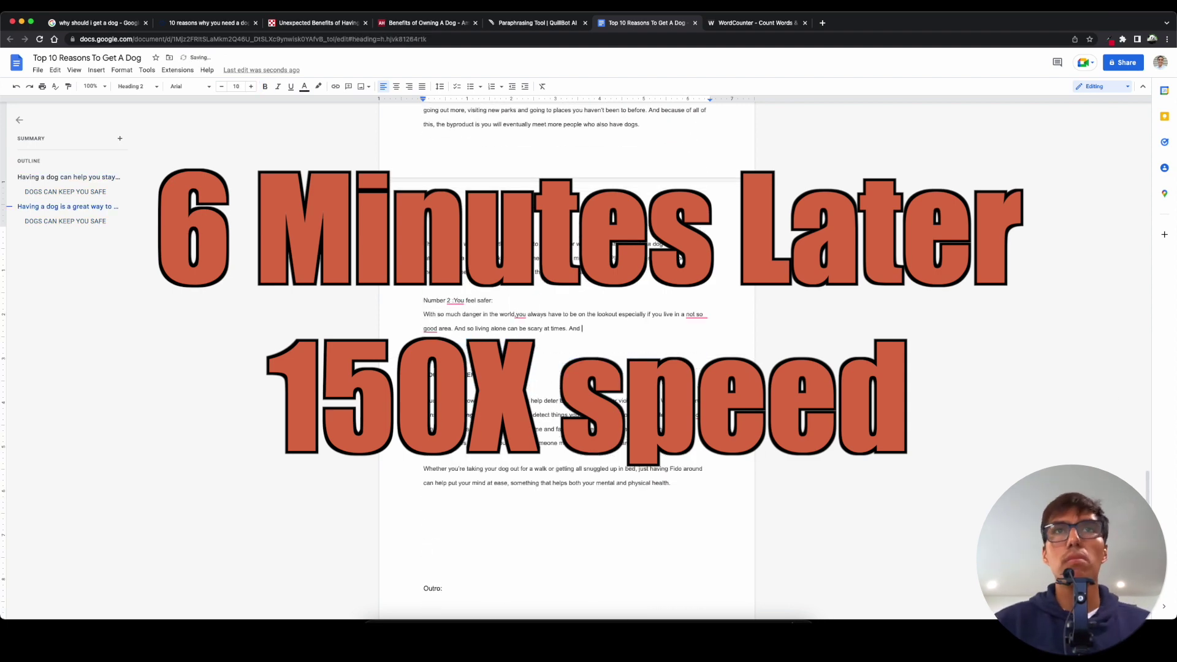
type("ll know when something is off. You might not think theres something wrong but when your buddy starts barking, that can be his way of letting you know danger is near. Or is just trying to protect you. And I know not all dogs are like this. Some don't bark as loud. But either way having company around just makes you feel safer.")
key("Return")
key("Return")
key("Return")
type("Number 3:")
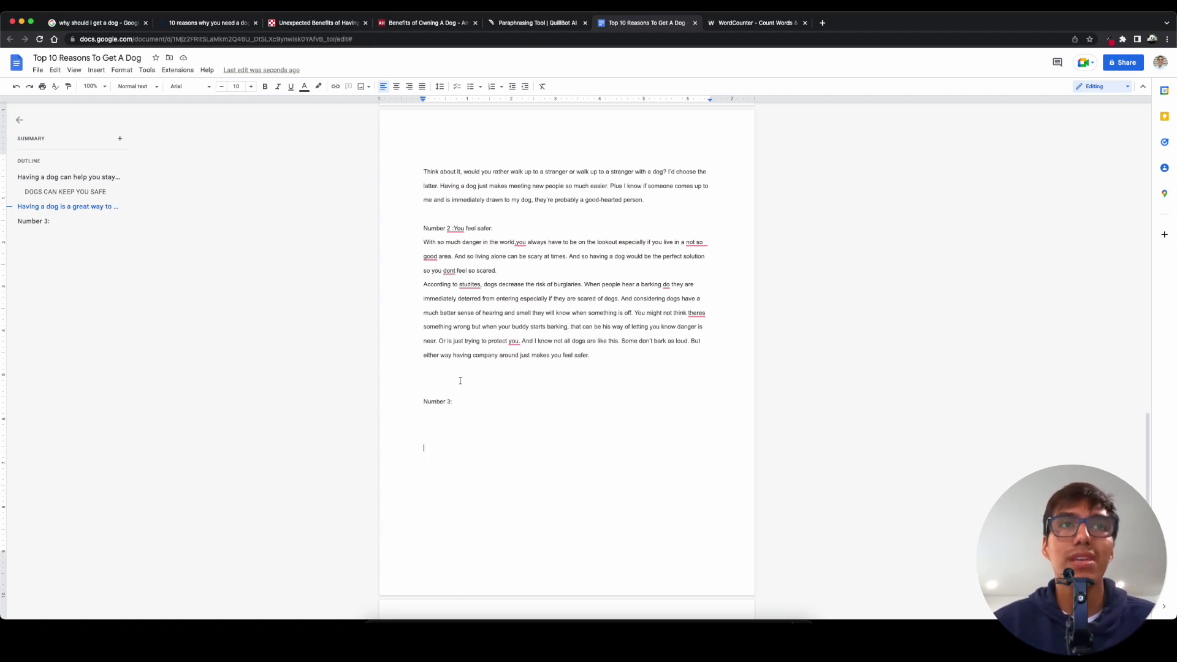
Write the Number 3 cheerleader paragraph and the 'That's all for today…' subscribe sign-off
type("Having a dog is like having a cheerleader always around you. They are always there to cheer you up when you'r down. And in return, all they want is your love and affection too. Dogs are simple")
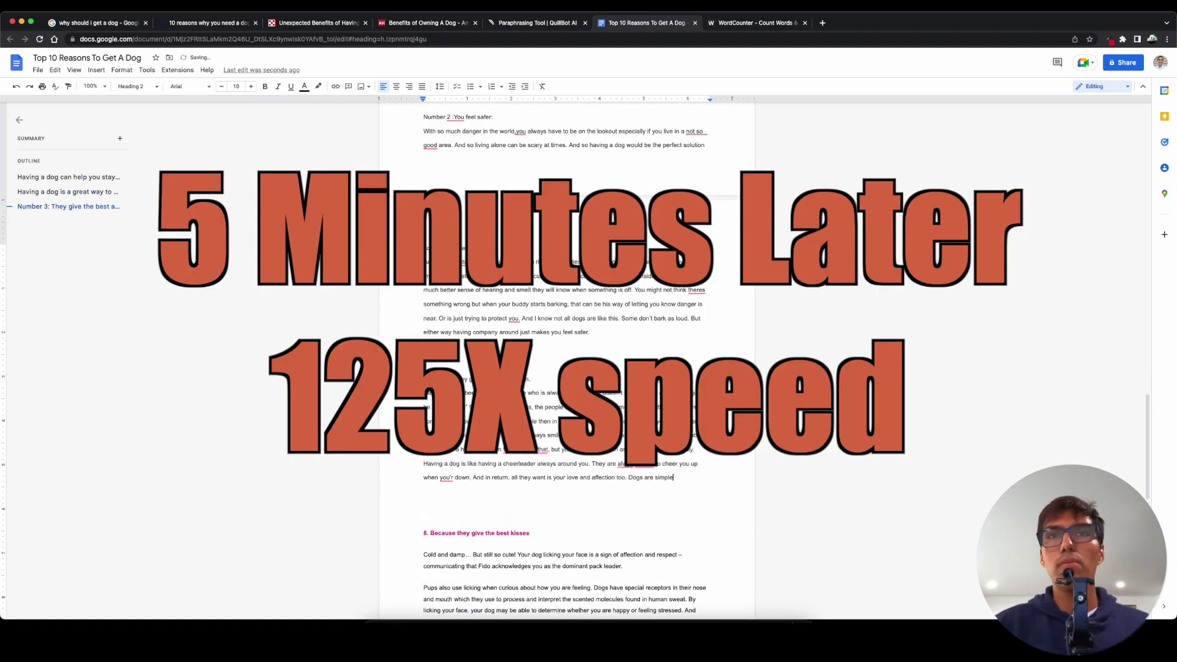
type(" creatures. And so if the other reasons on the list dont matter to you that's okay because this last reason should be the reason you should get a dog.")
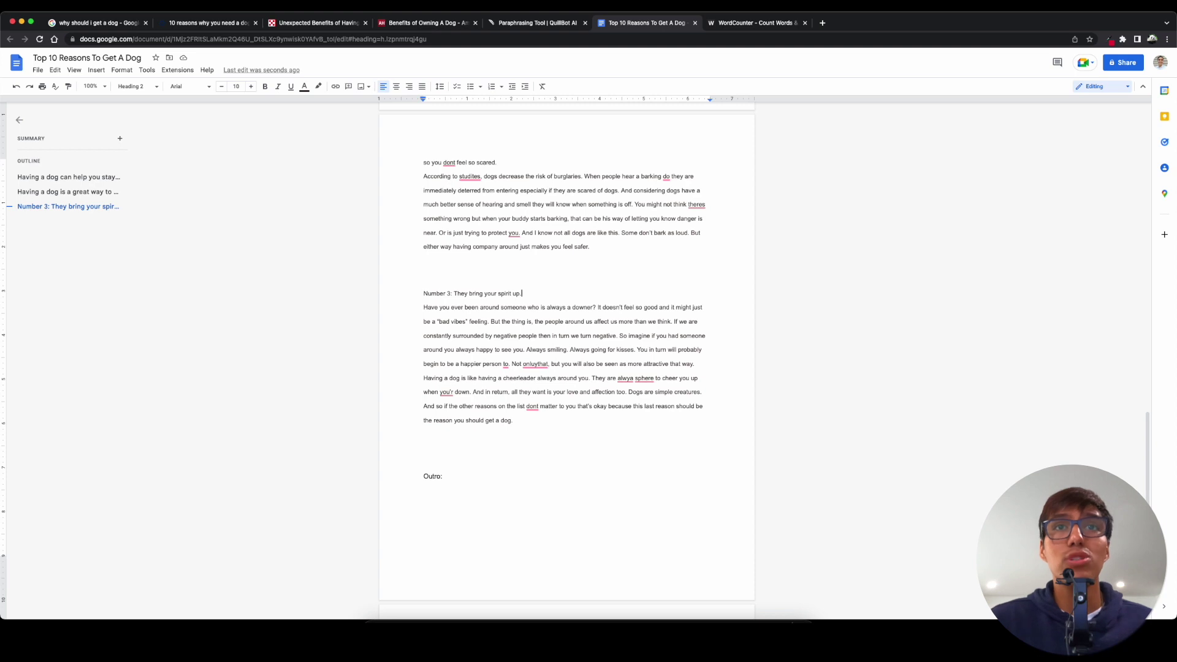
key("Return")
type("That's all for today, and if you liked our reasons don't forget to subscribe for more content on dogs. Thanks for watching today's video and have a dogfilled day.")
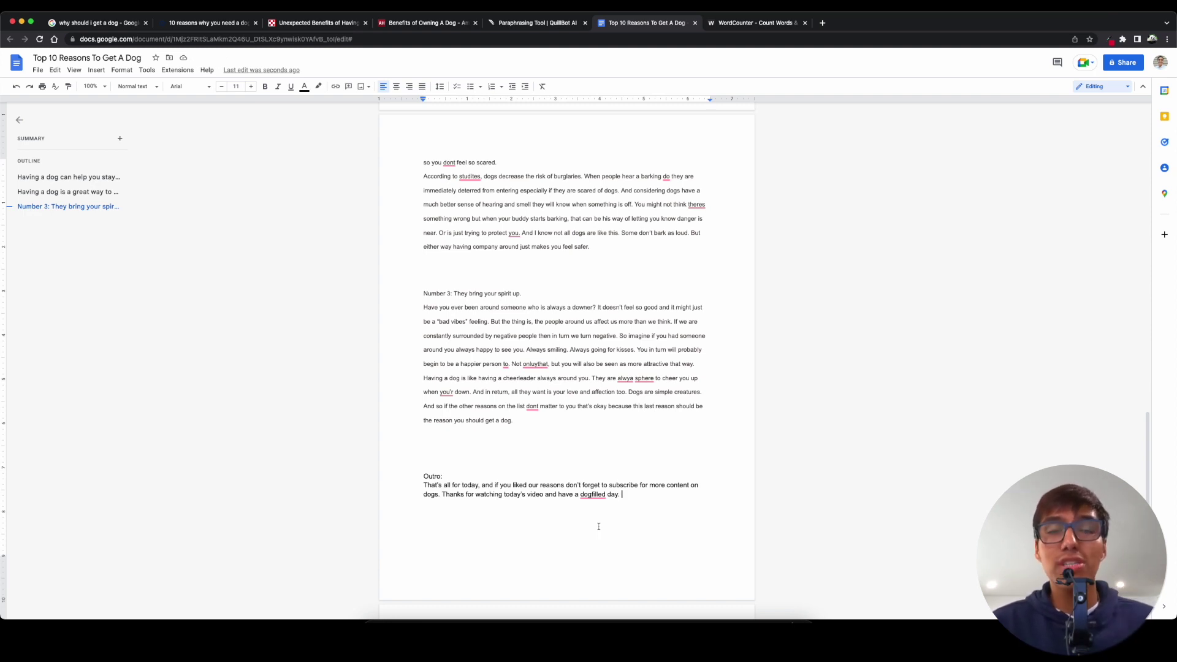
Scroll through the finished script to review it
scroll(637, 484, "down", 2)
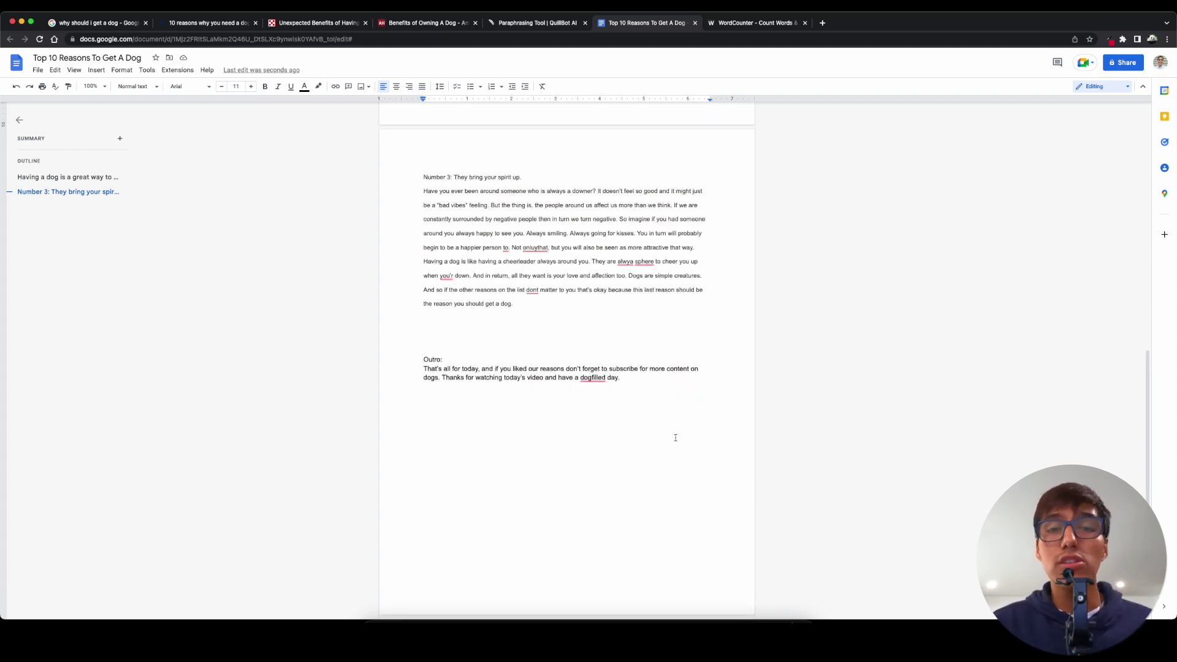
scroll(657, 443, "up", 10)
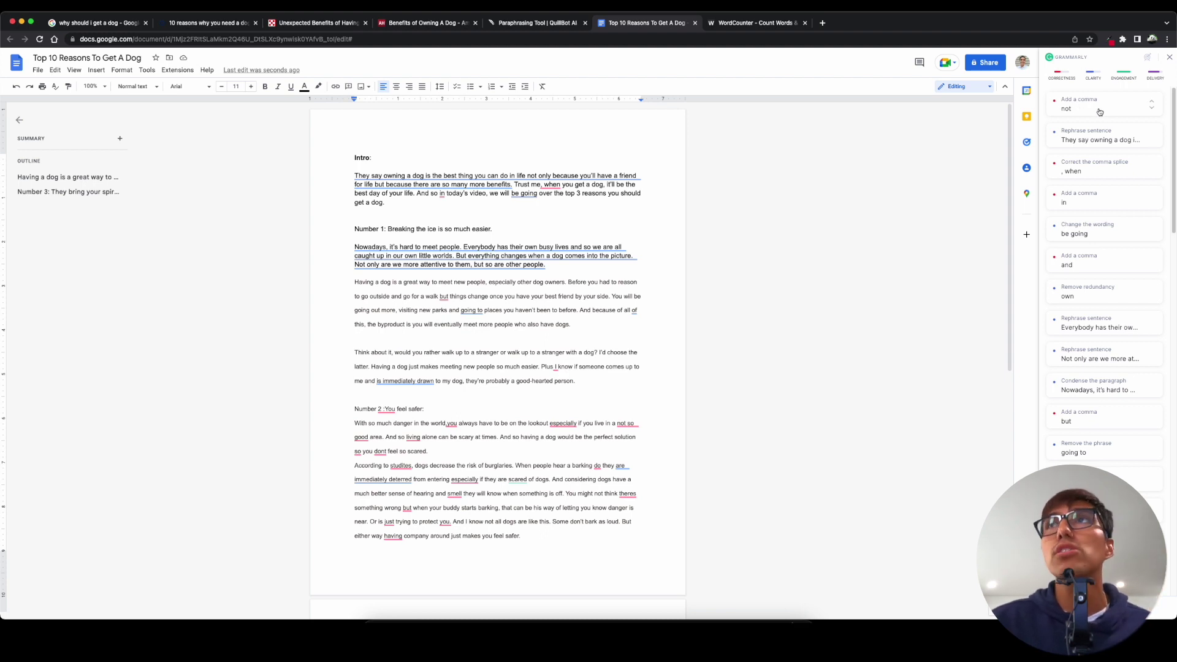
Accept Grammarly's comma, 'so' removal, comma splice and sentence rewrite fixes
left_click(1096, 116)
left_click(1075, 121)
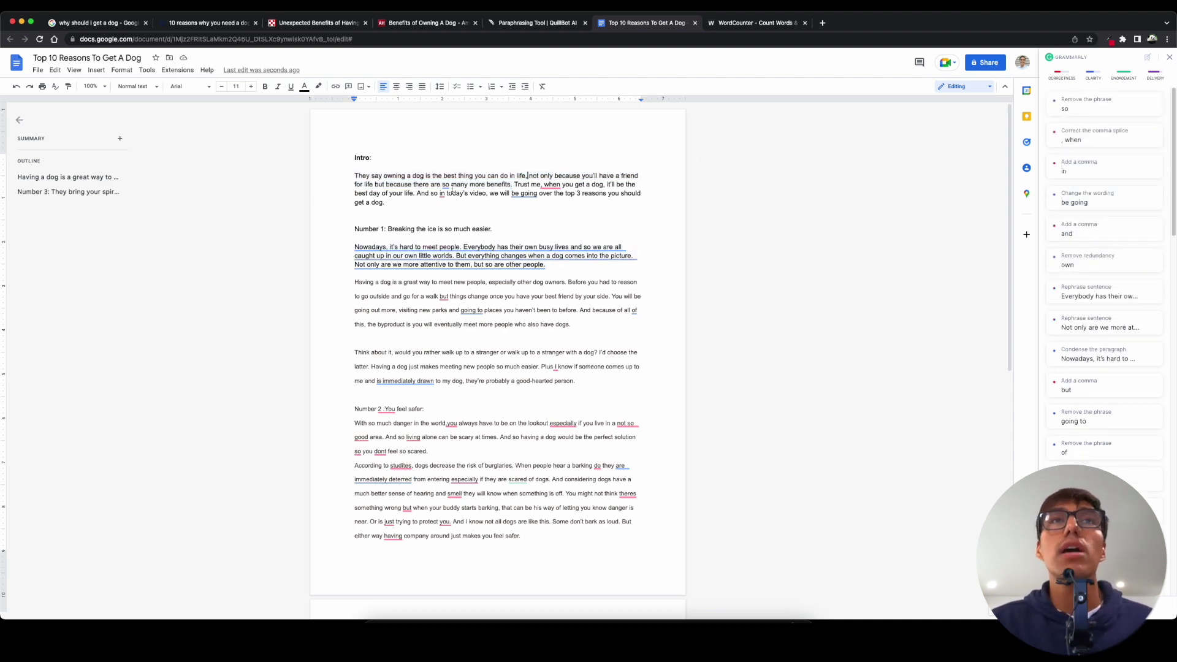
left_click(447, 185)
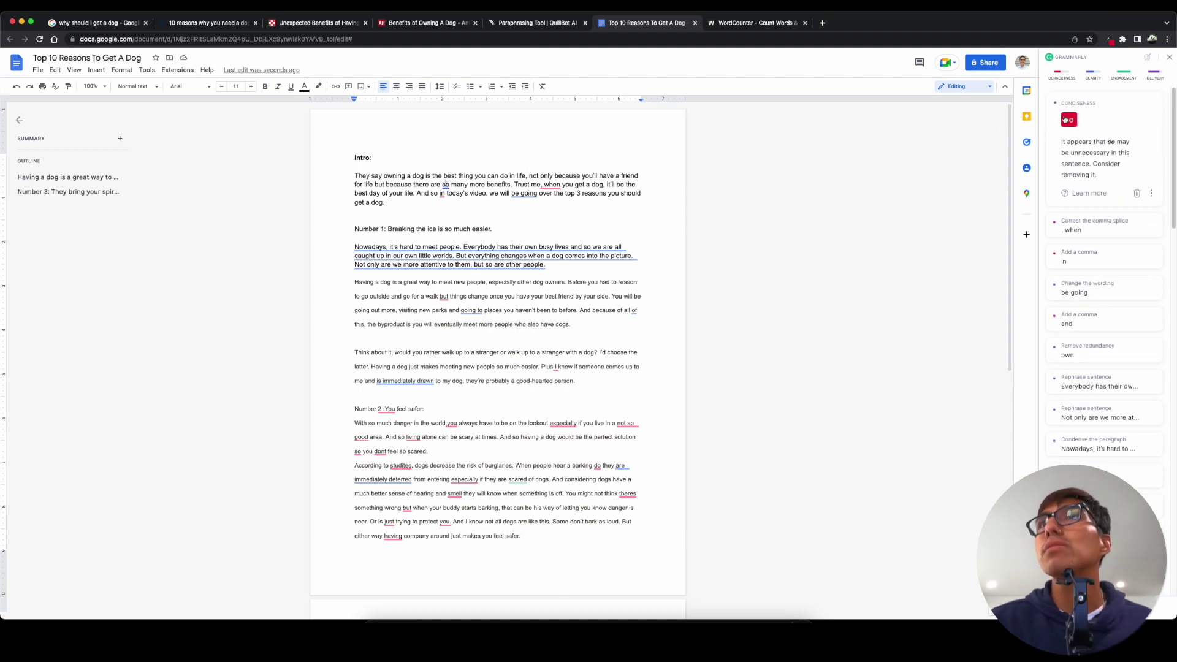
left_click(1068, 119)
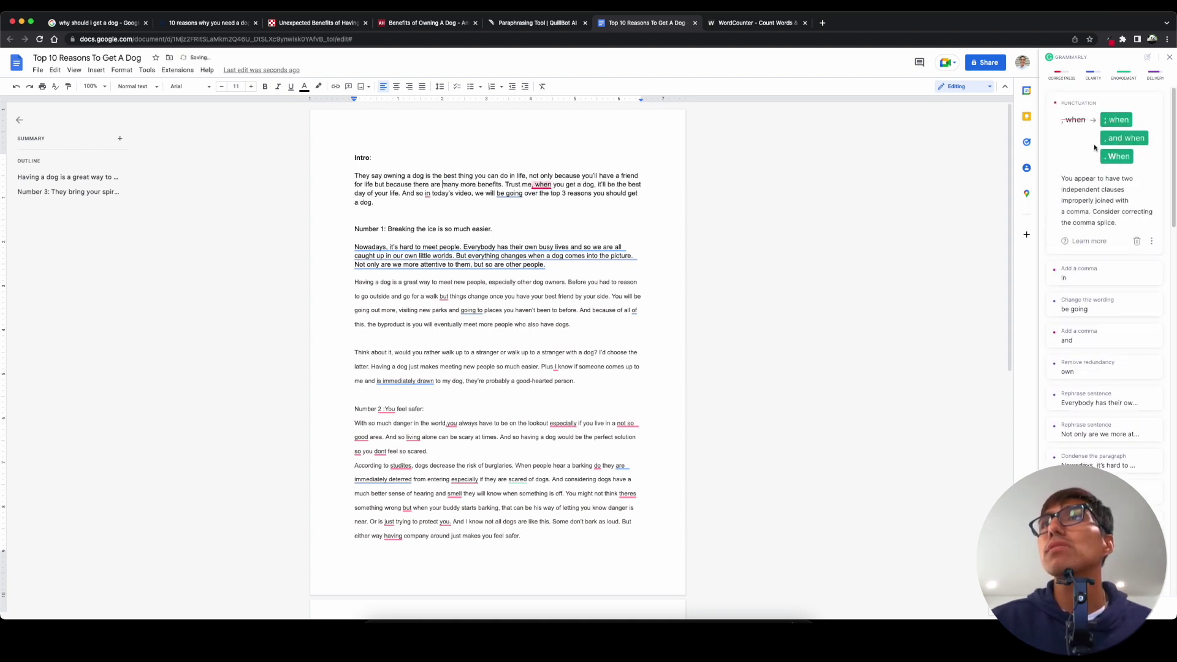
left_click(1118, 156)
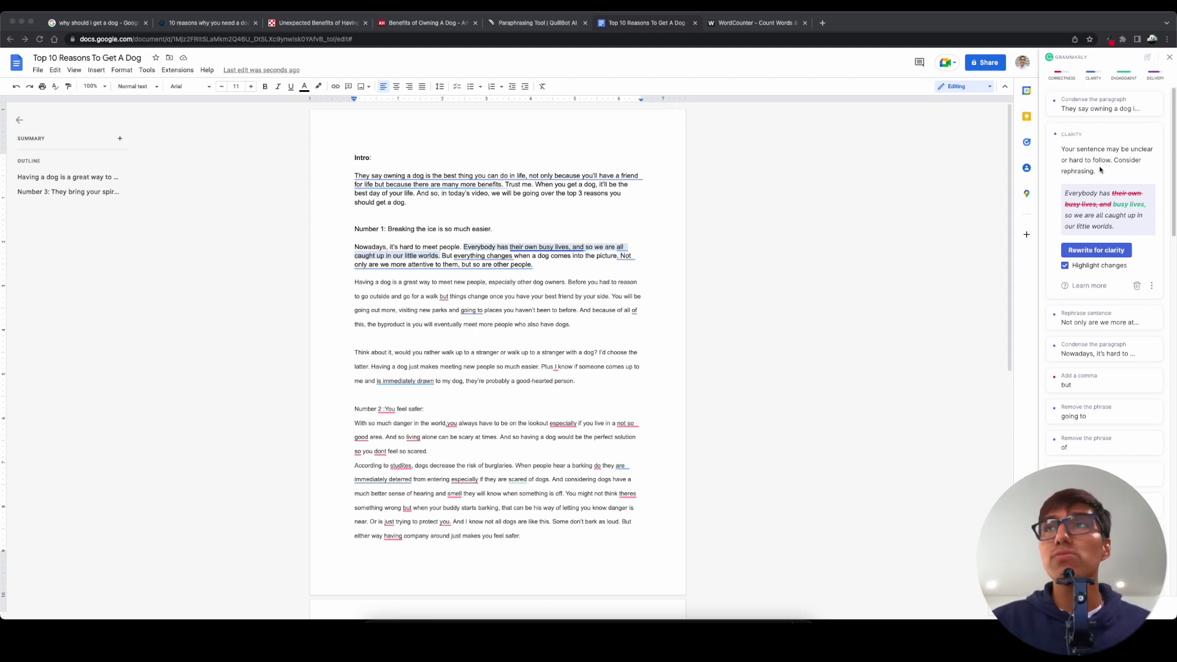
left_click(1095, 252)
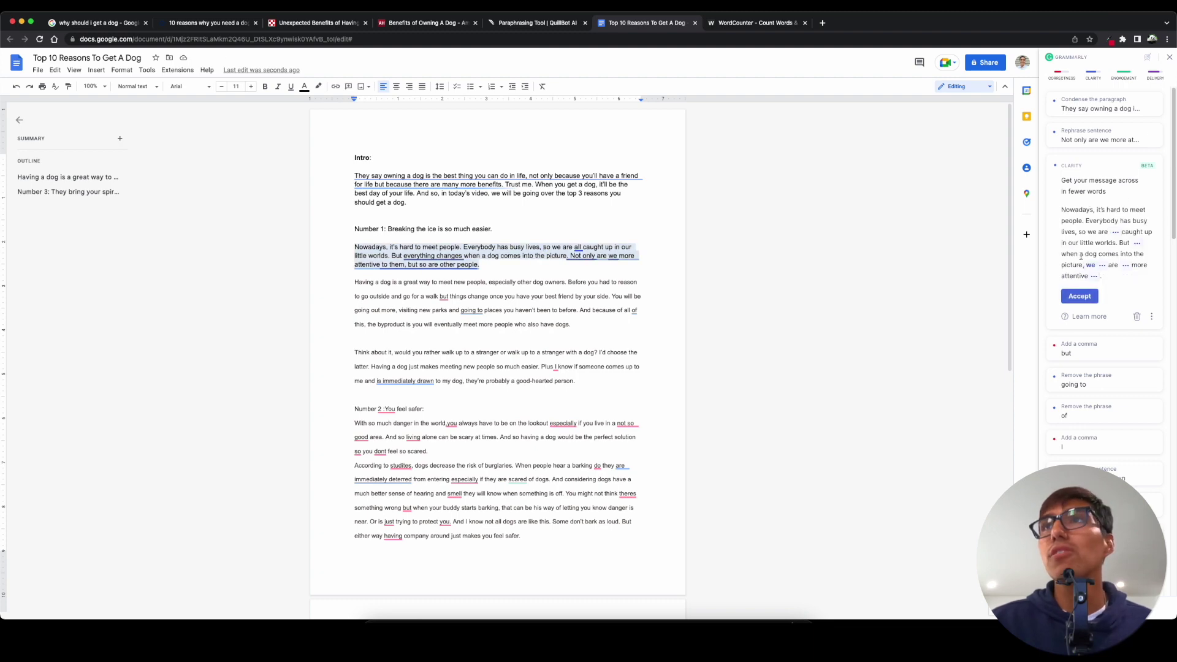
left_click(1080, 296)
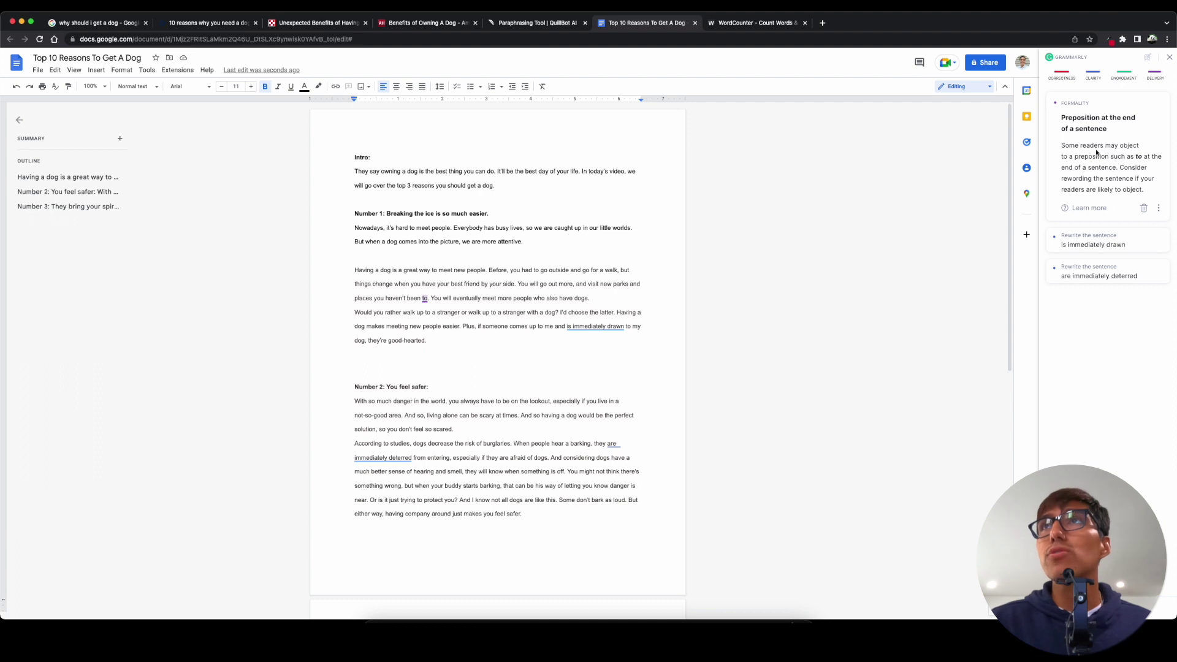
Dismiss the preposition and passive-voice suggestions, then select the script text
left_click(1143, 207)
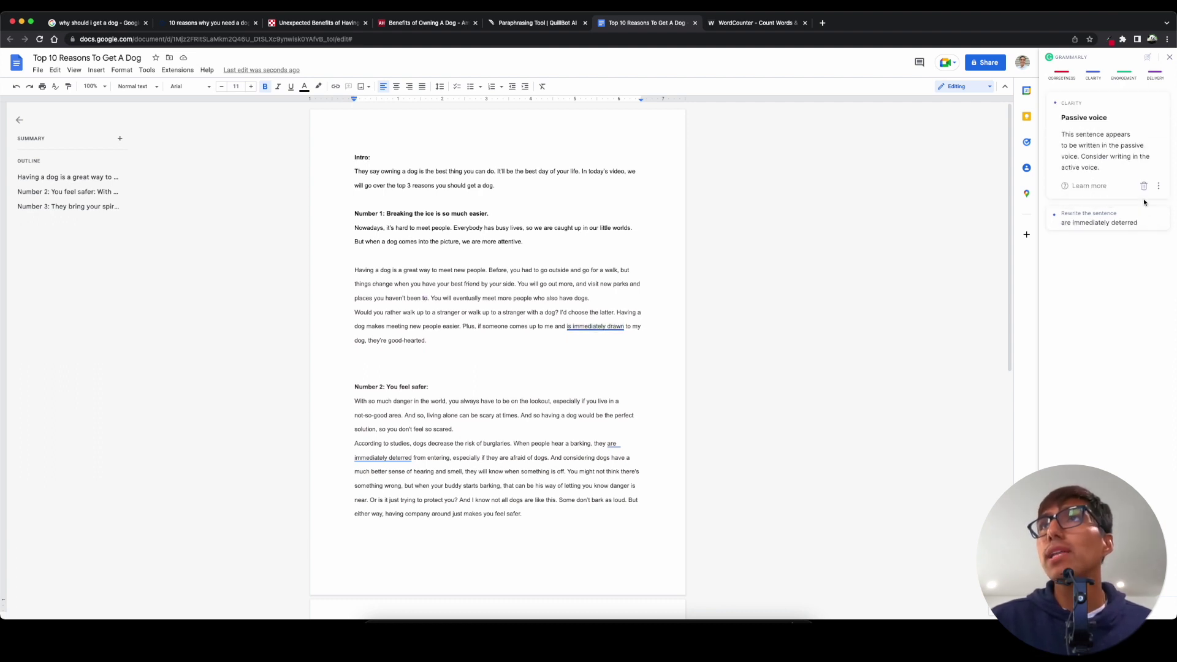
left_click(1143, 187)
left_click(1144, 189)
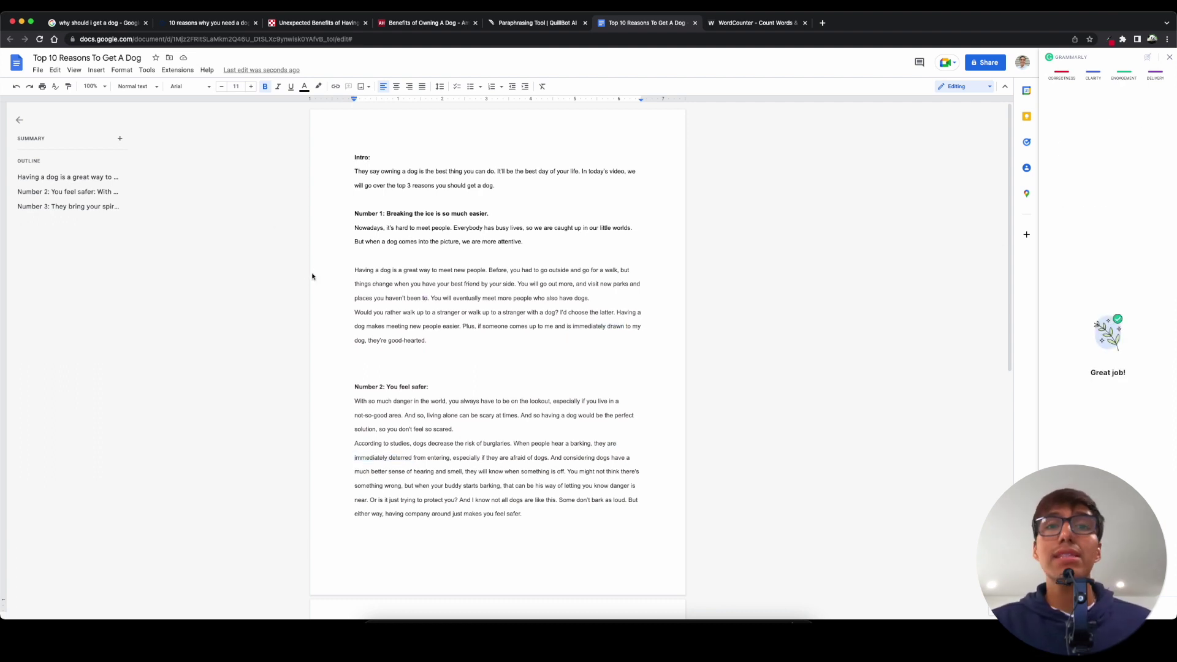
scroll(476, 318, "down", 8)
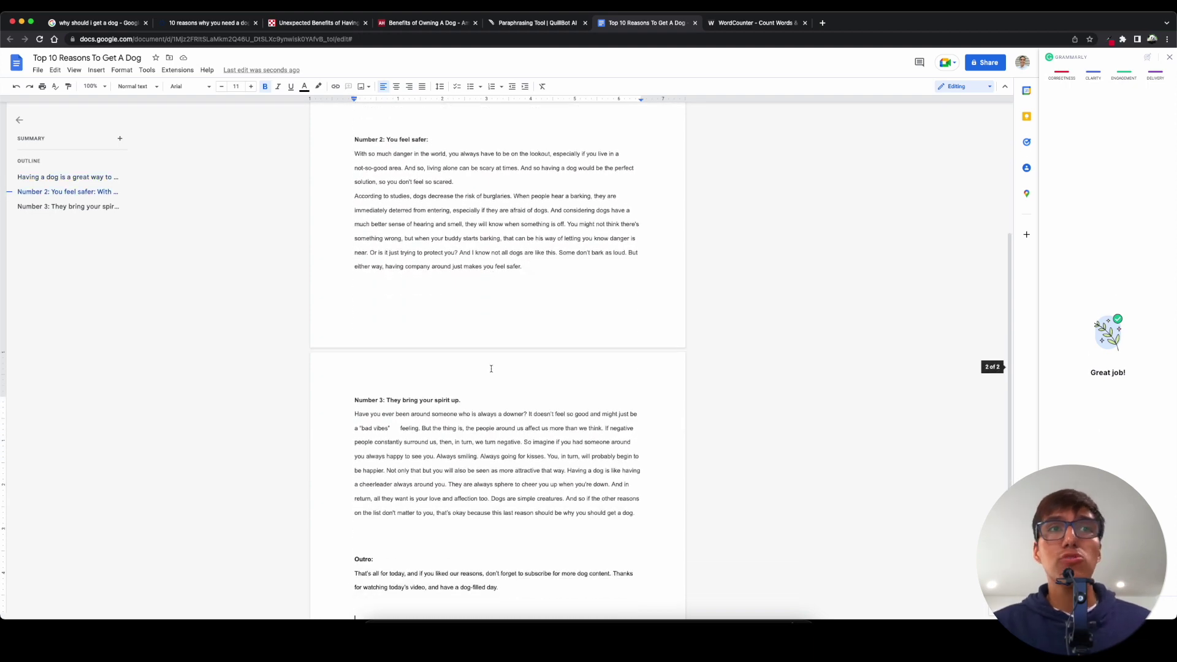
scroll(491, 368, "down", 5)
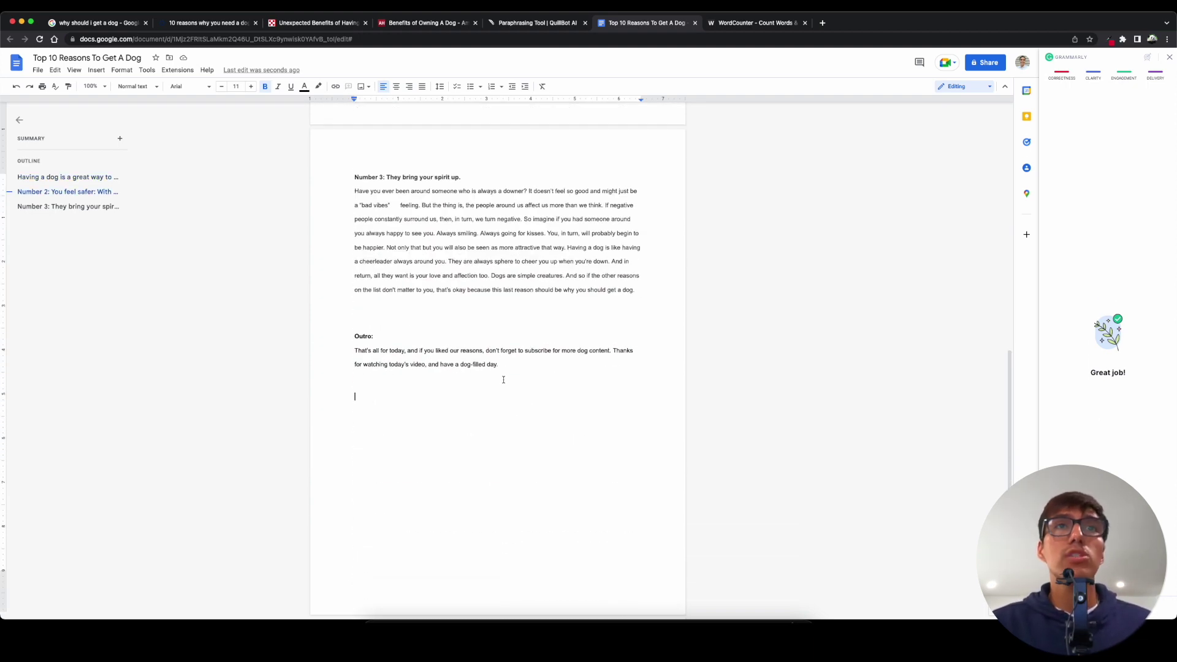
left_click_drag(499, 366, 314, 171)
Copy the script into WordCounter, getting 531 words and 2,836 characters
key("super+c")
key("ctrl+Tab")
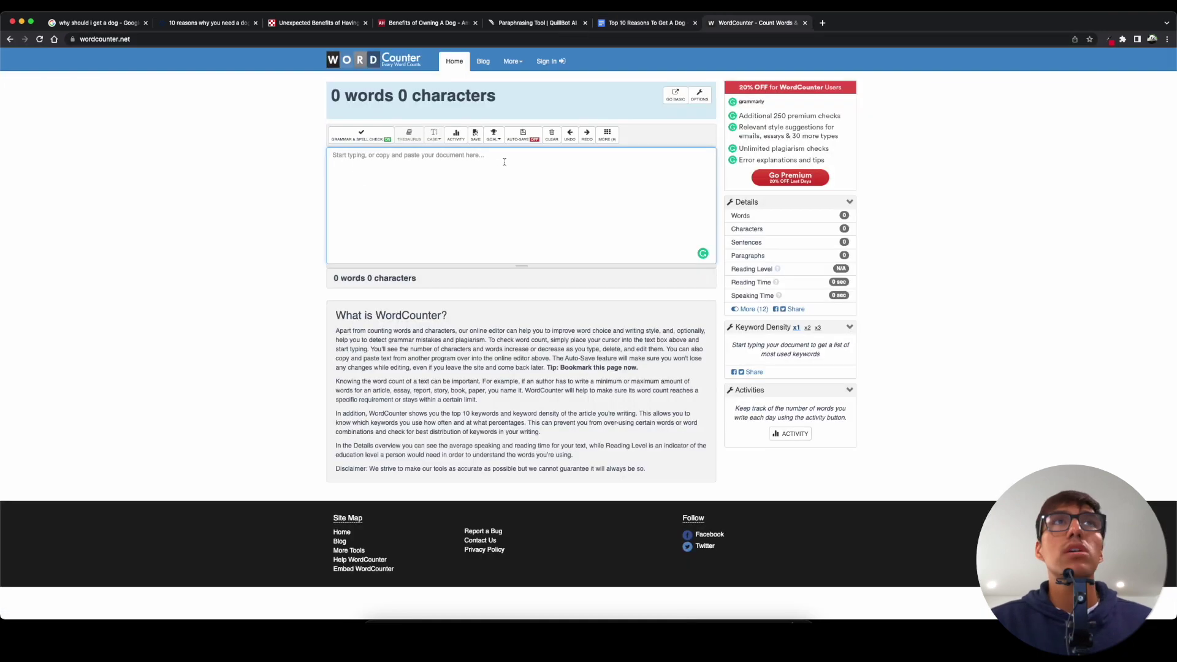
key("super+v")
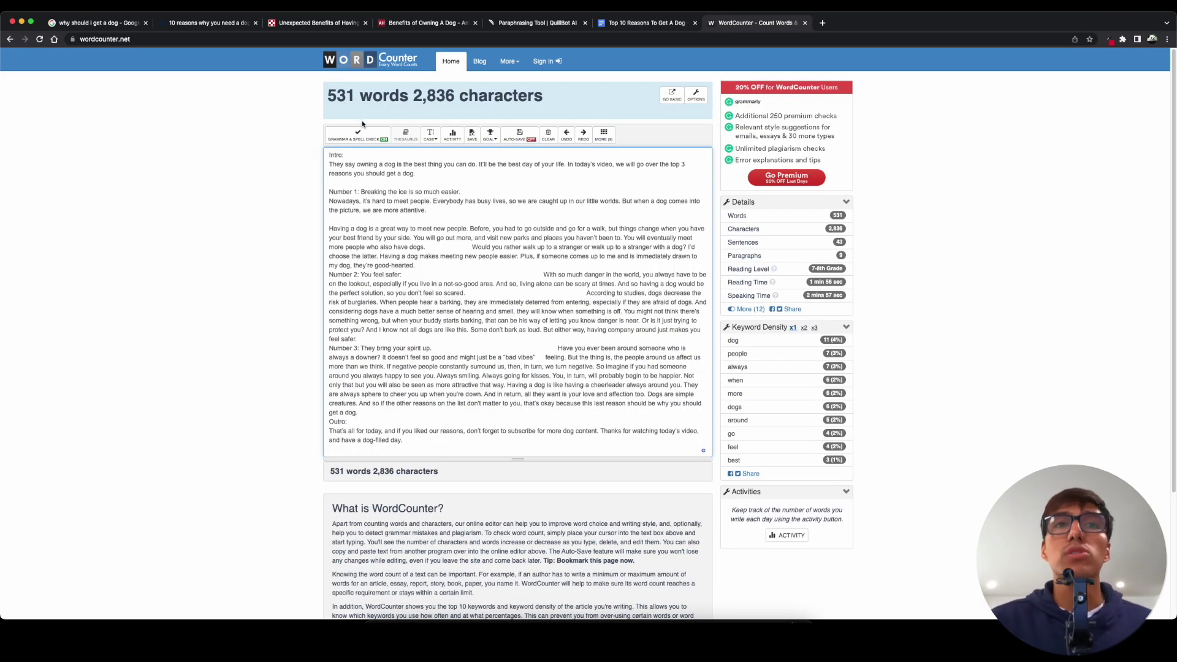